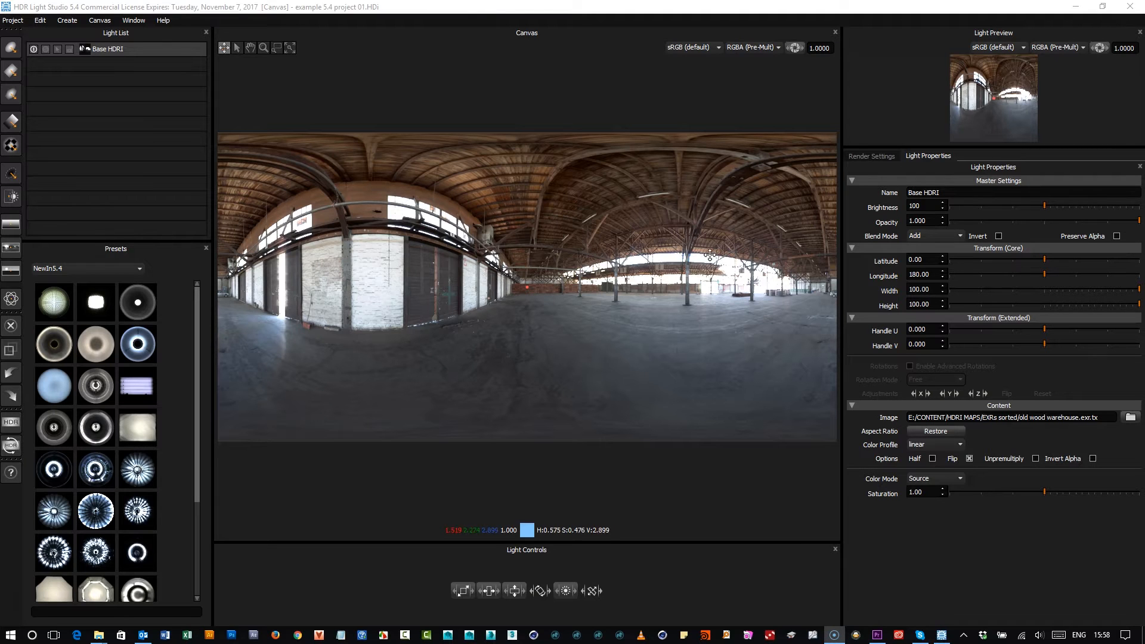
Filter the presets to the Window category and place the Main Window light over the dark door beside the white brick wall
{"action": "left_click_drag", "start_coordinate": [842, 105], "coordinate": [821, 104]}
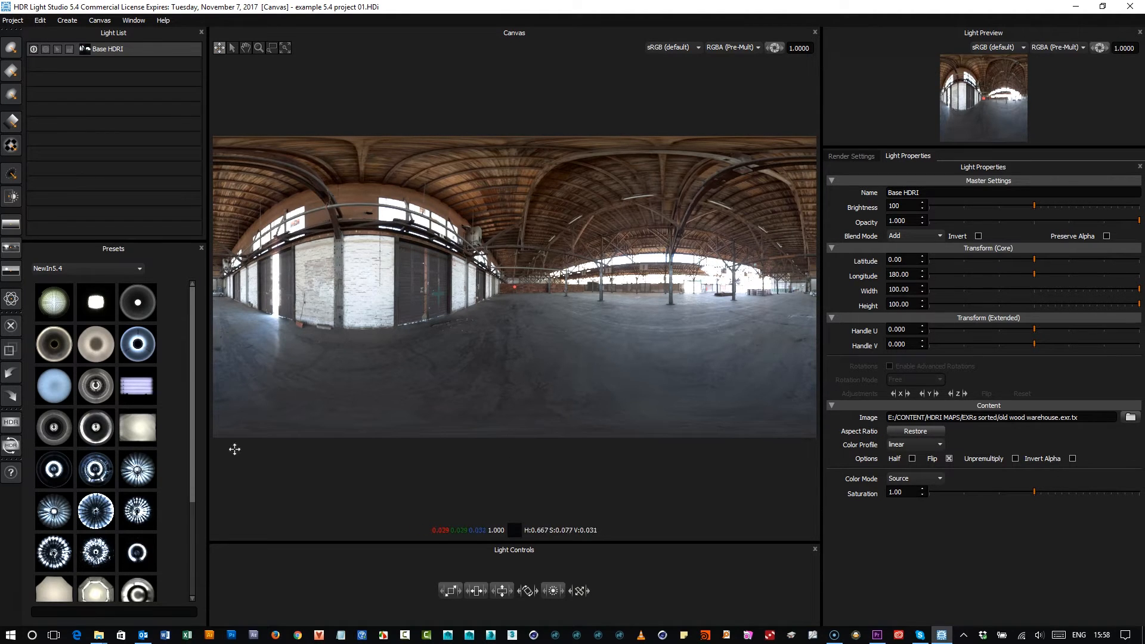
{"action": "left_click", "coordinate": [116, 269]}
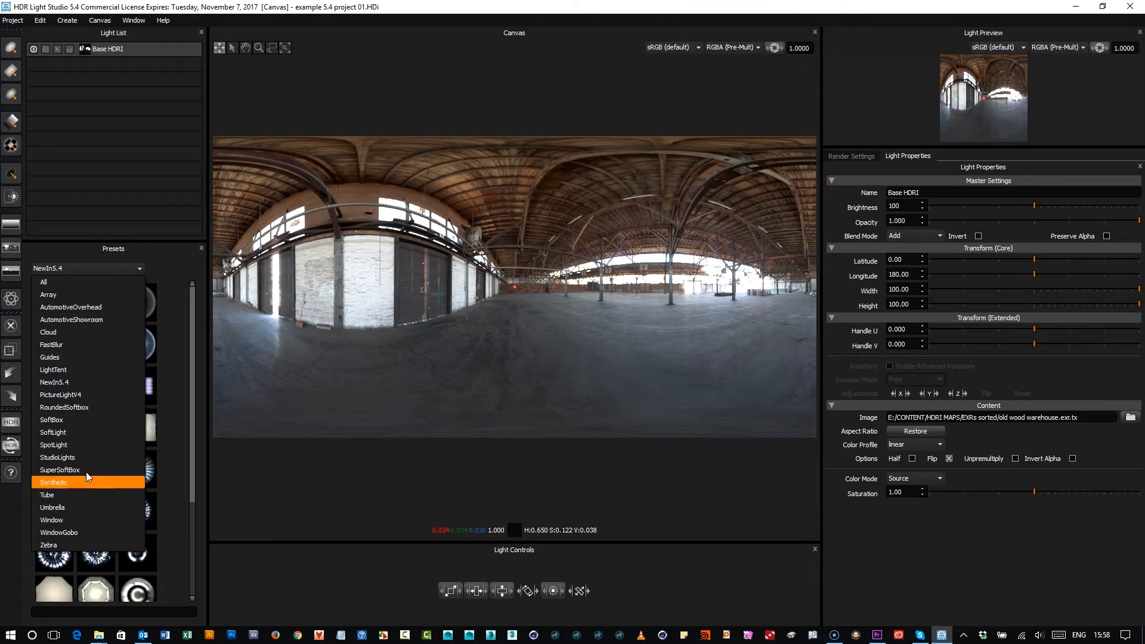
{"action": "left_click", "coordinate": [76, 520]}
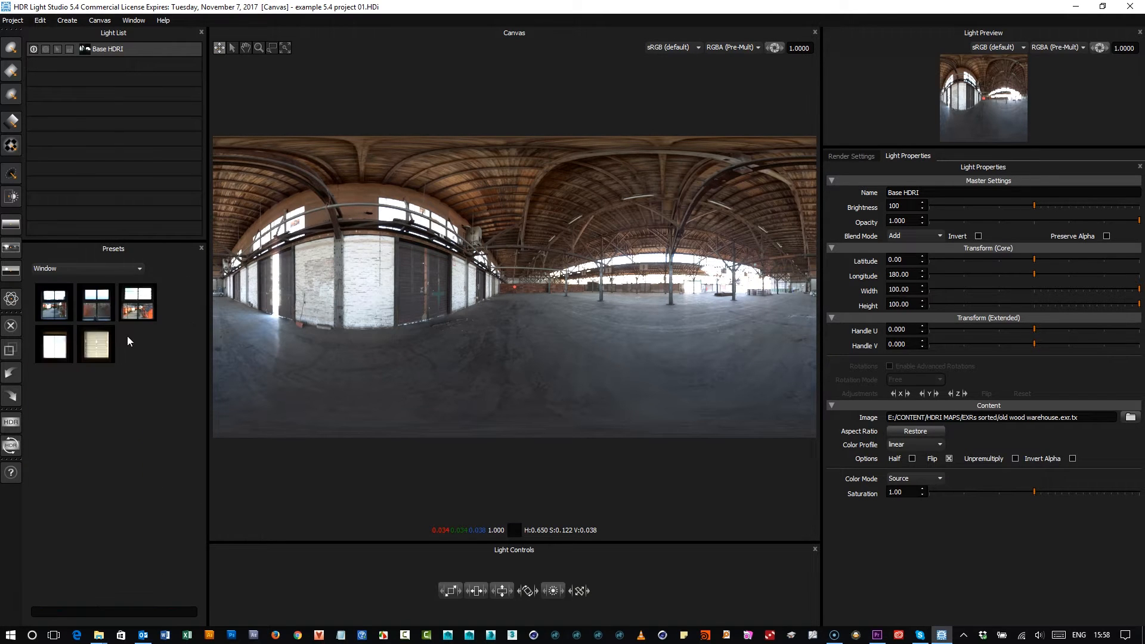
{"action": "left_click_drag", "start_coordinate": [55, 303], "coordinate": [426, 279]}
{"action": "left_click", "coordinate": [271, 48]}
{"action": "left_click_drag", "start_coordinate": [361, 220], "coordinate": [447, 342]}
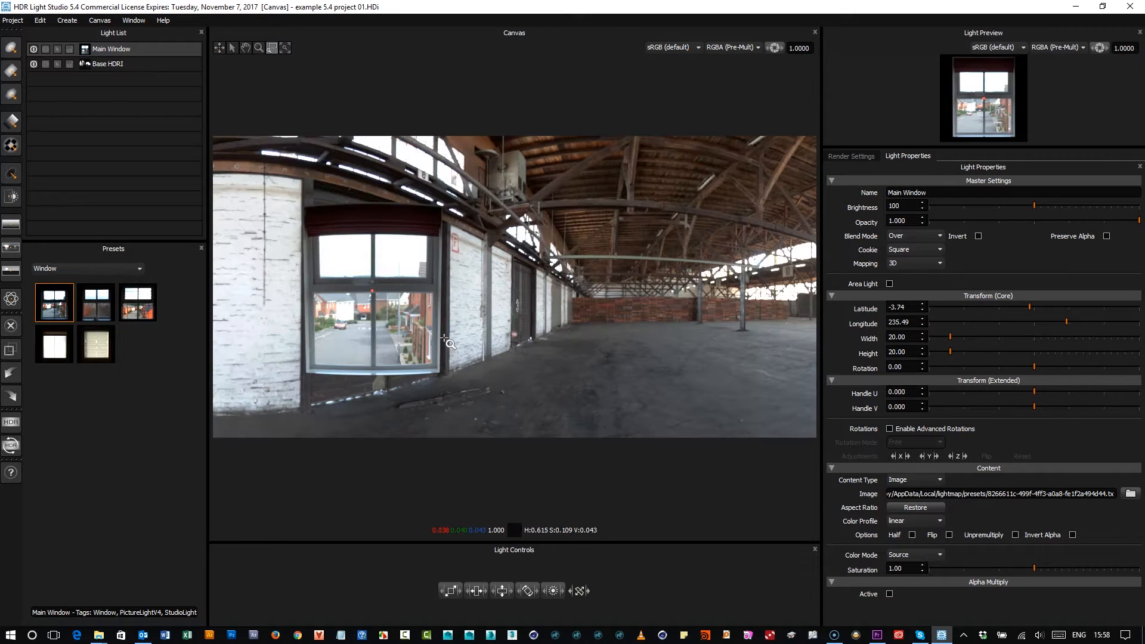
Move the window light around the warehouse and back over the door, at about latitude -3.17 and longitude 234.68
{"action": "left_click", "coordinate": [144, 53]}
{"action": "left_click", "coordinate": [552, 260]}
{"action": "left_click", "coordinate": [696, 254]}
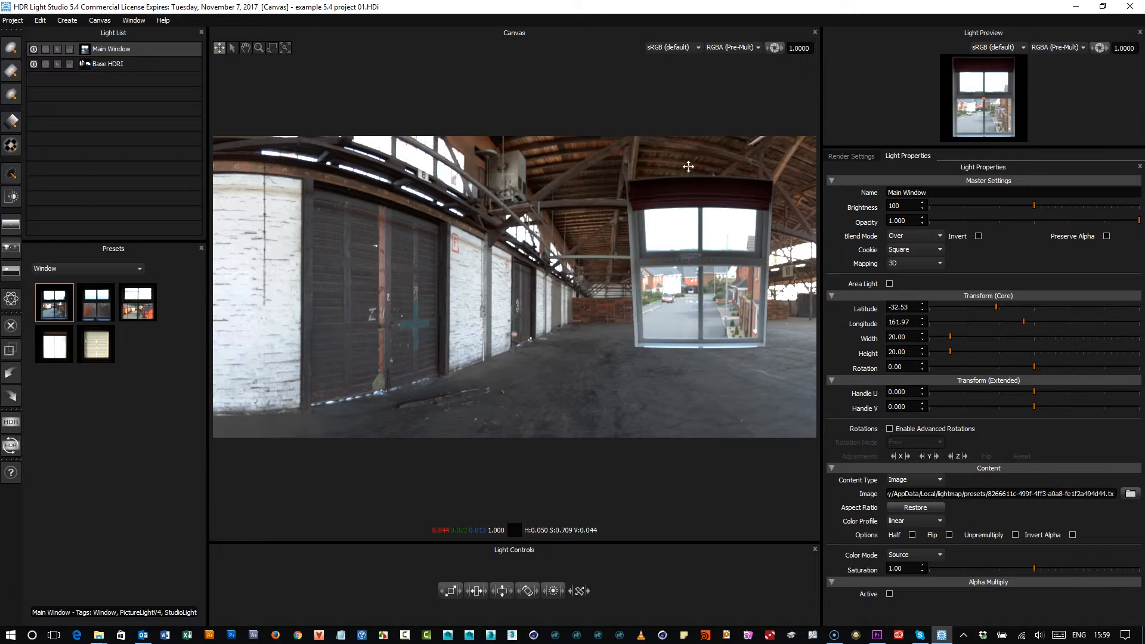
{"action": "left_click", "coordinate": [688, 170]}
{"action": "left_click_drag", "start_coordinate": [687, 174], "coordinate": [714, 157]}
{"action": "left_click_drag", "start_coordinate": [593, 144], "coordinate": [584, 182]}
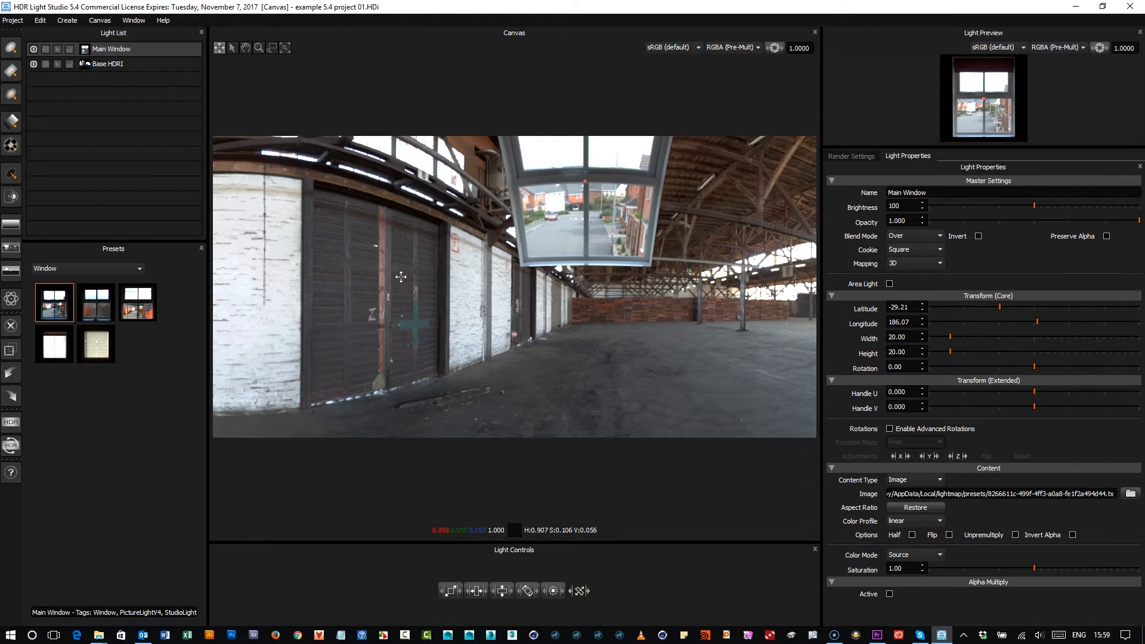
{"action": "left_click", "coordinate": [531, 288]}
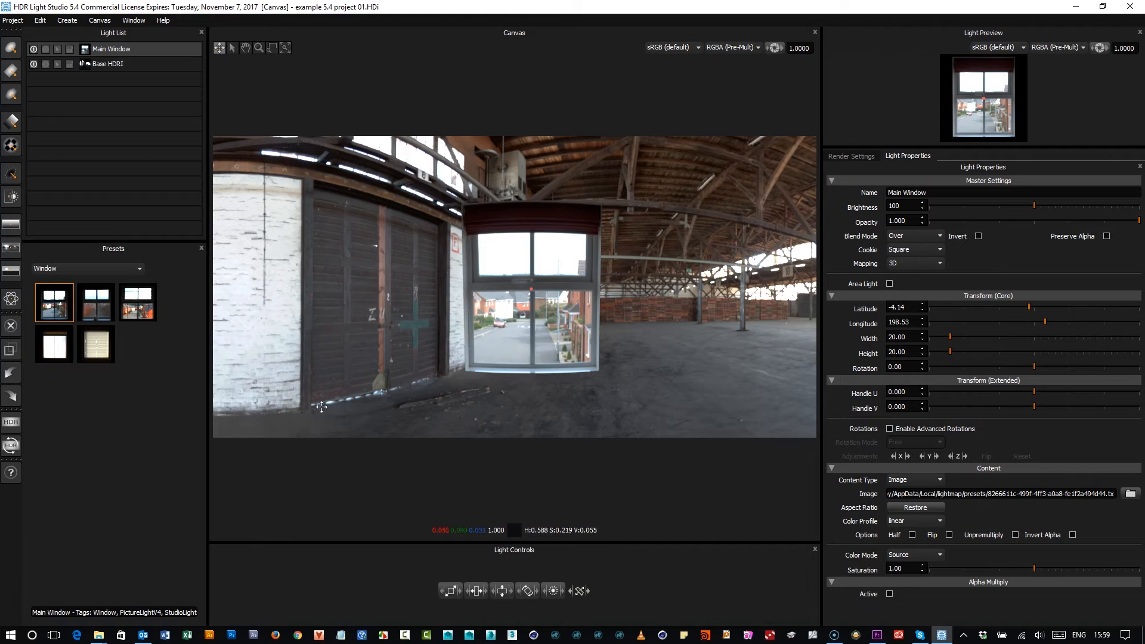
{"action": "left_click_drag", "start_coordinate": [532, 289], "coordinate": [617, 291]}
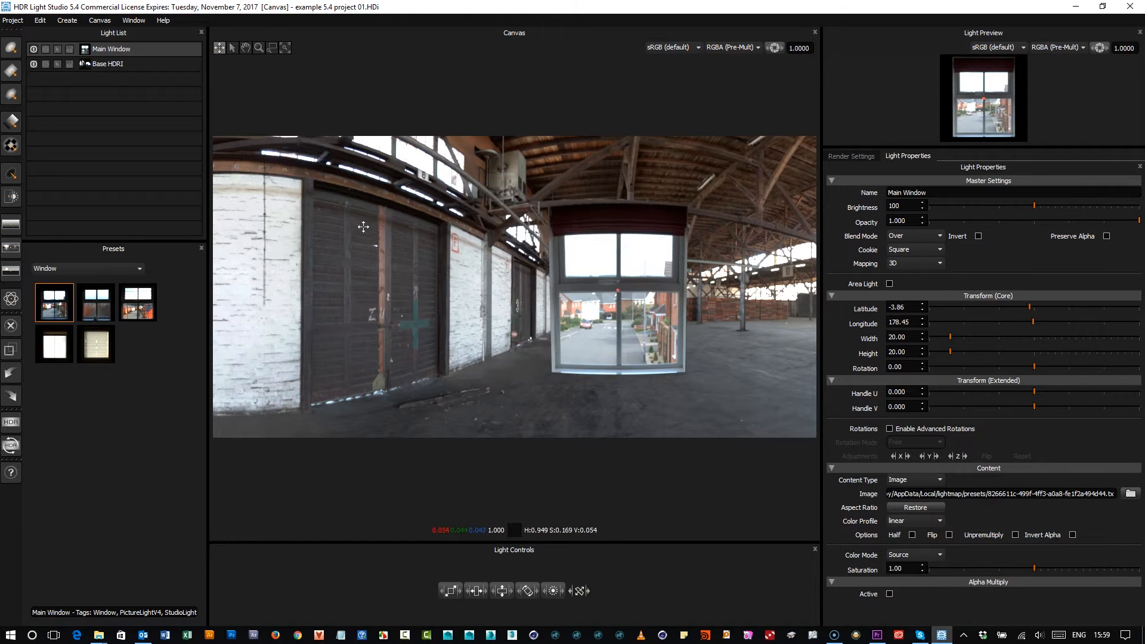
{"action": "left_click_drag", "start_coordinate": [622, 292], "coordinate": [377, 288]}
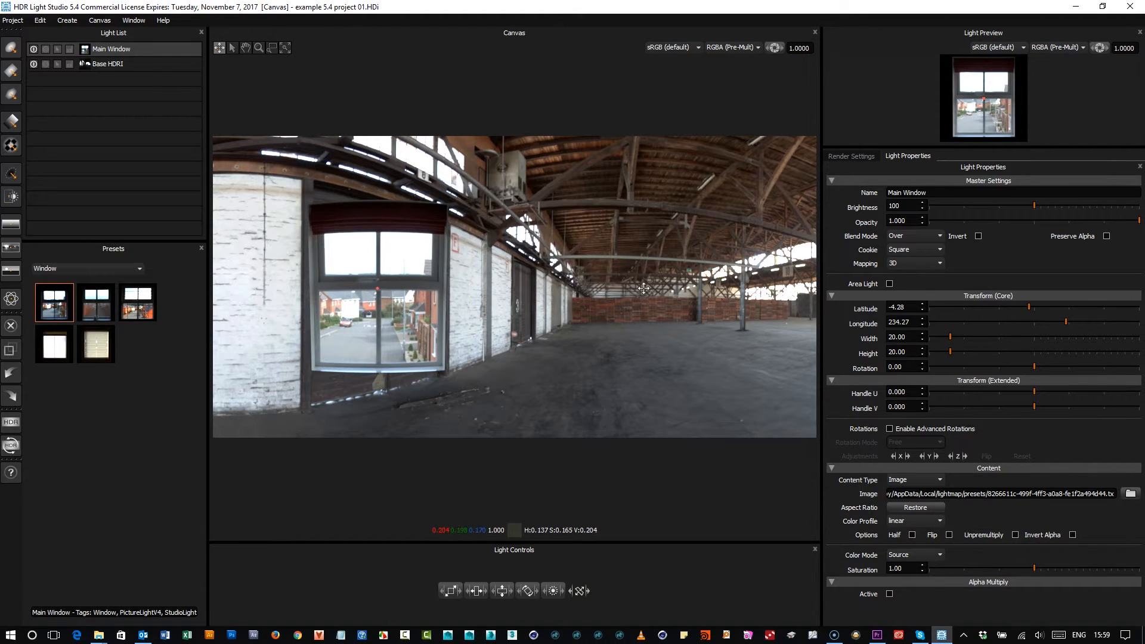
{"action": "left_click_drag", "start_coordinate": [377, 288], "coordinate": [375, 293]}
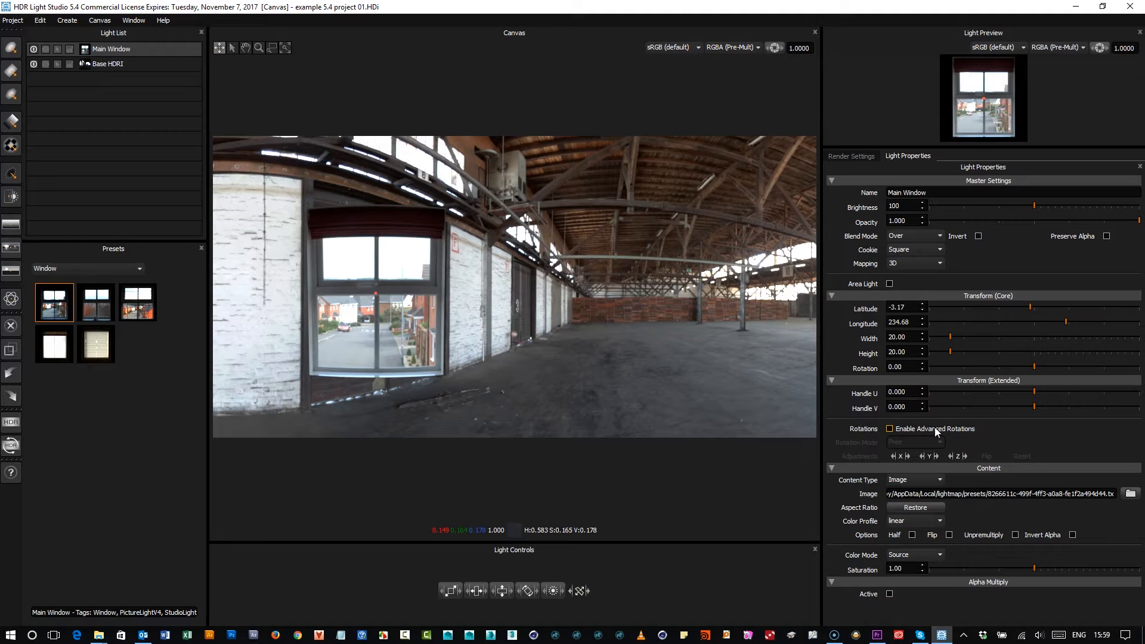
Enable Advanced Rotations in the window light's extended transform settings
{"action": "left_click", "coordinate": [831, 380]}
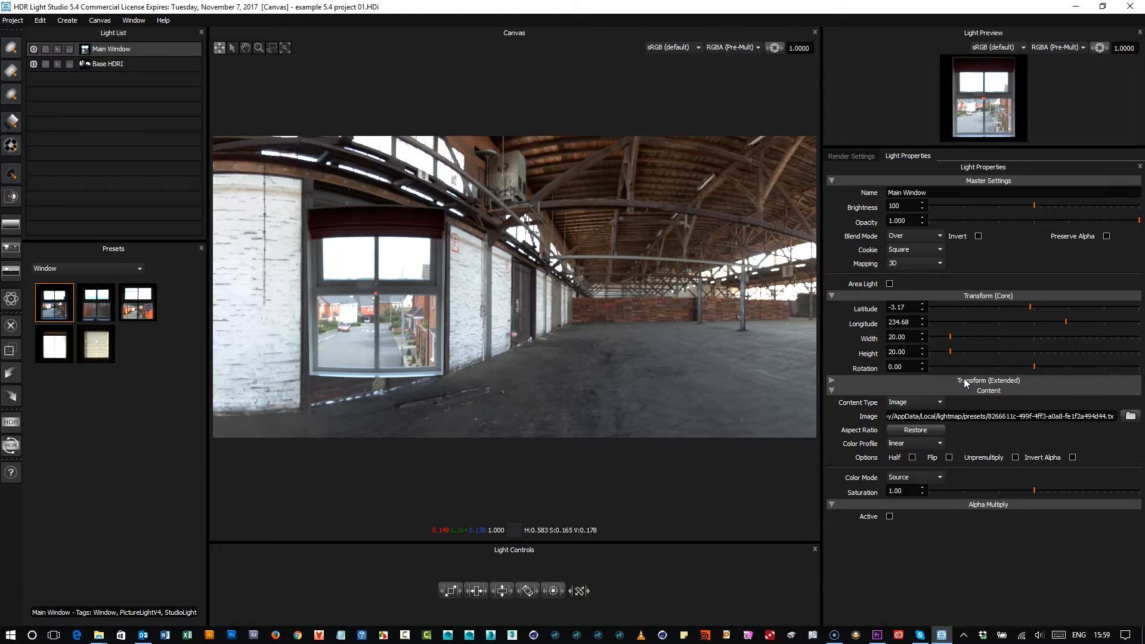
{"action": "left_click", "coordinate": [831, 380]}
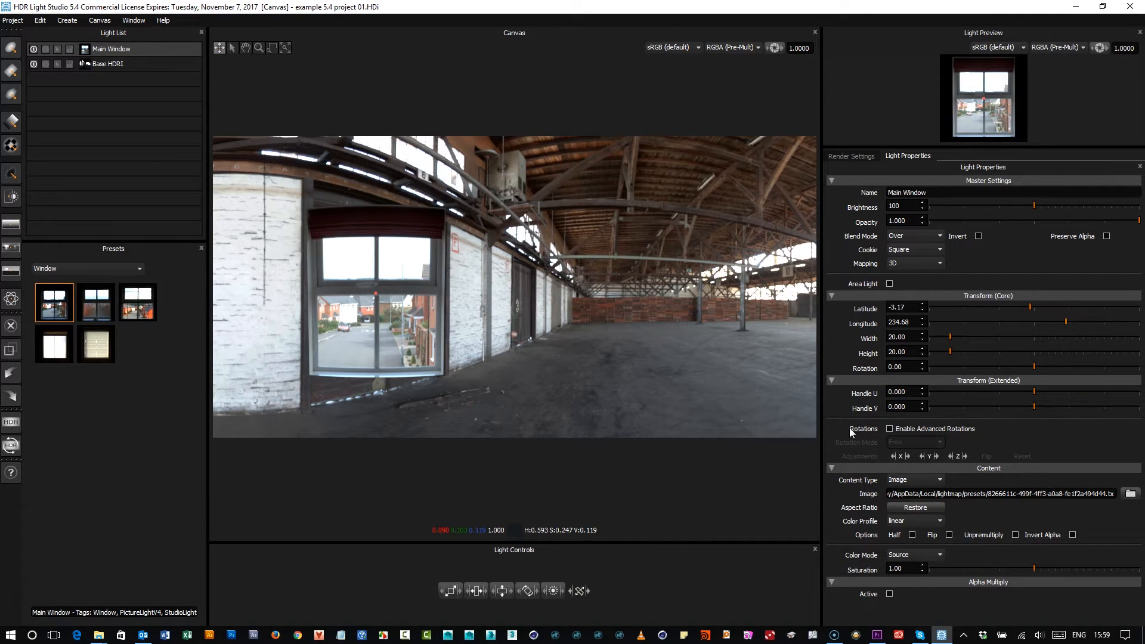
{"action": "left_click", "coordinate": [889, 429]}
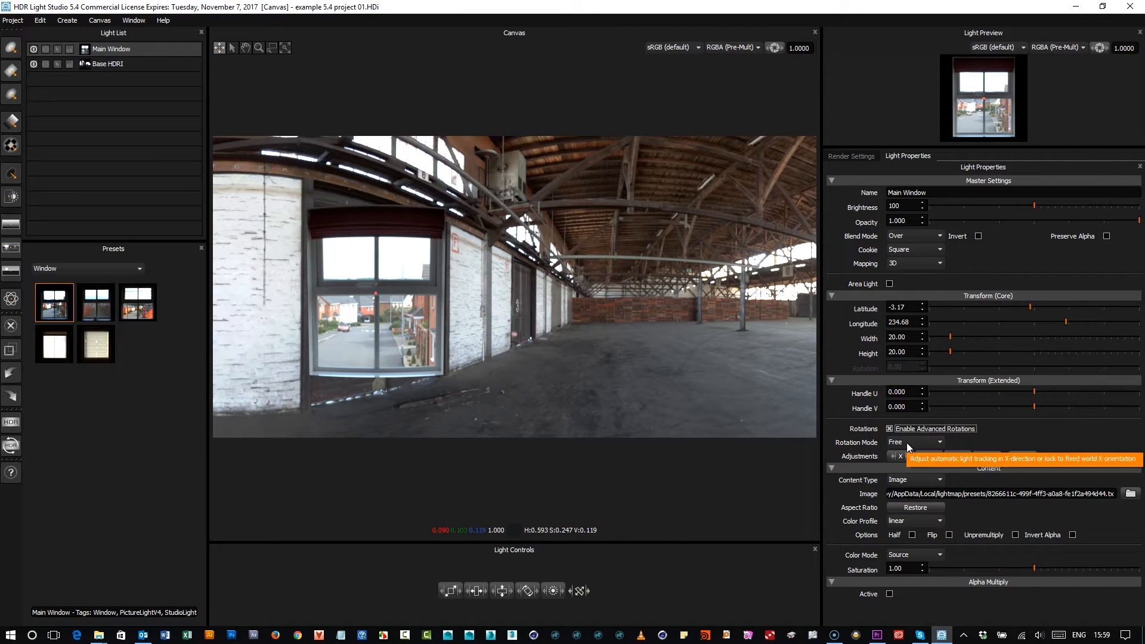
Try moving the window light around the canvas in Free rotation mode and back over the door
{"action": "left_click", "coordinate": [543, 237]}
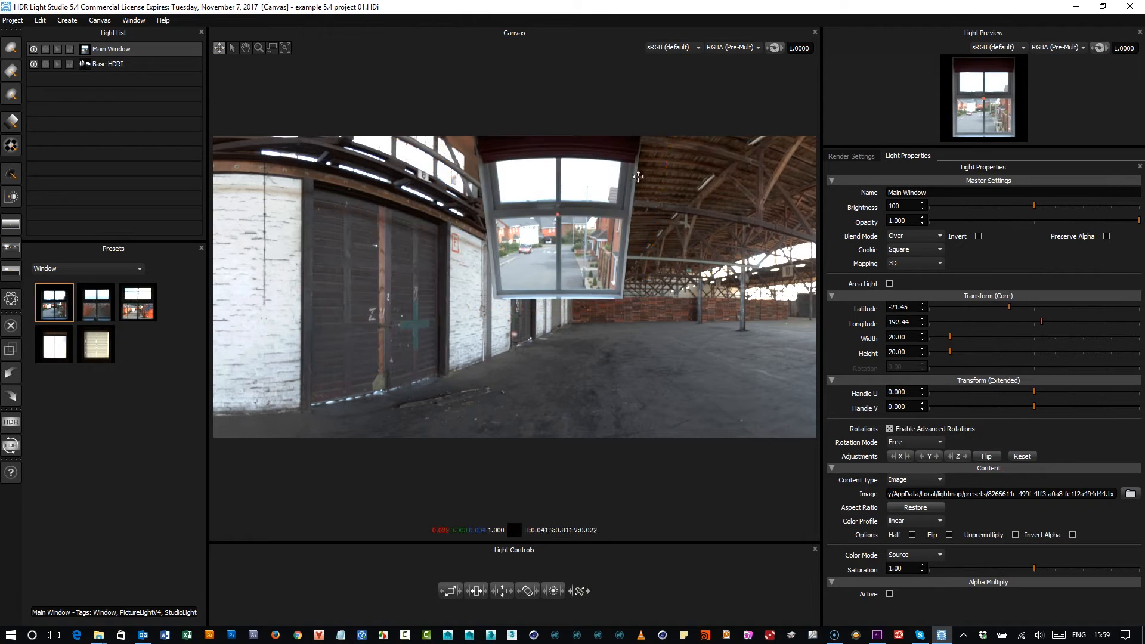
{"action": "left_click", "coordinate": [661, 161]}
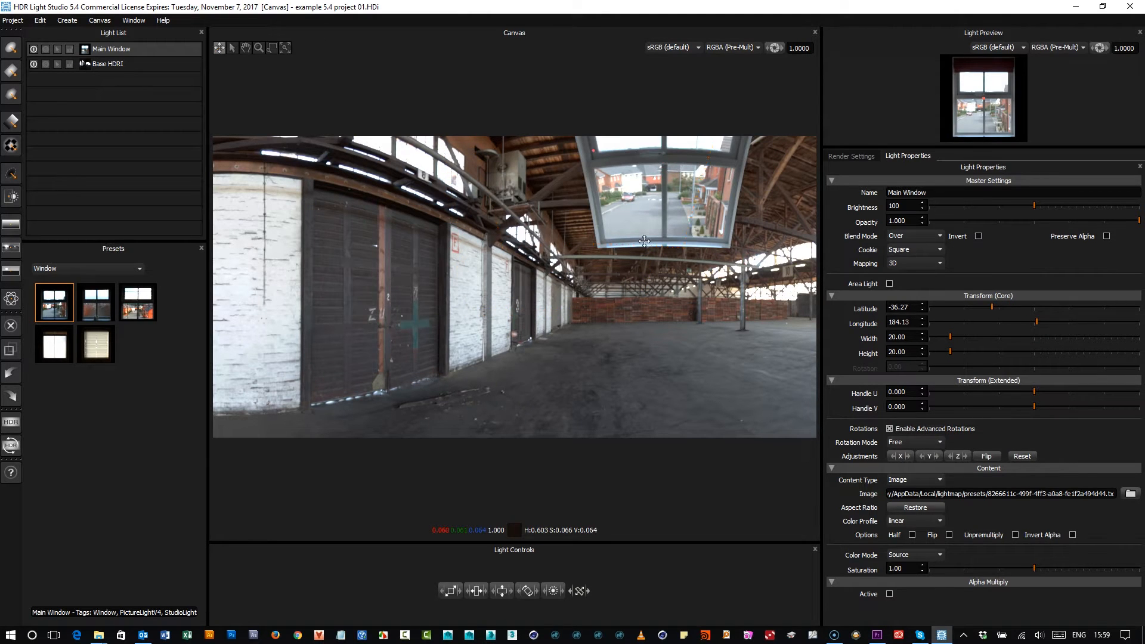
{"action": "left_click", "coordinate": [659, 391]}
{"action": "left_click", "coordinate": [460, 307]}
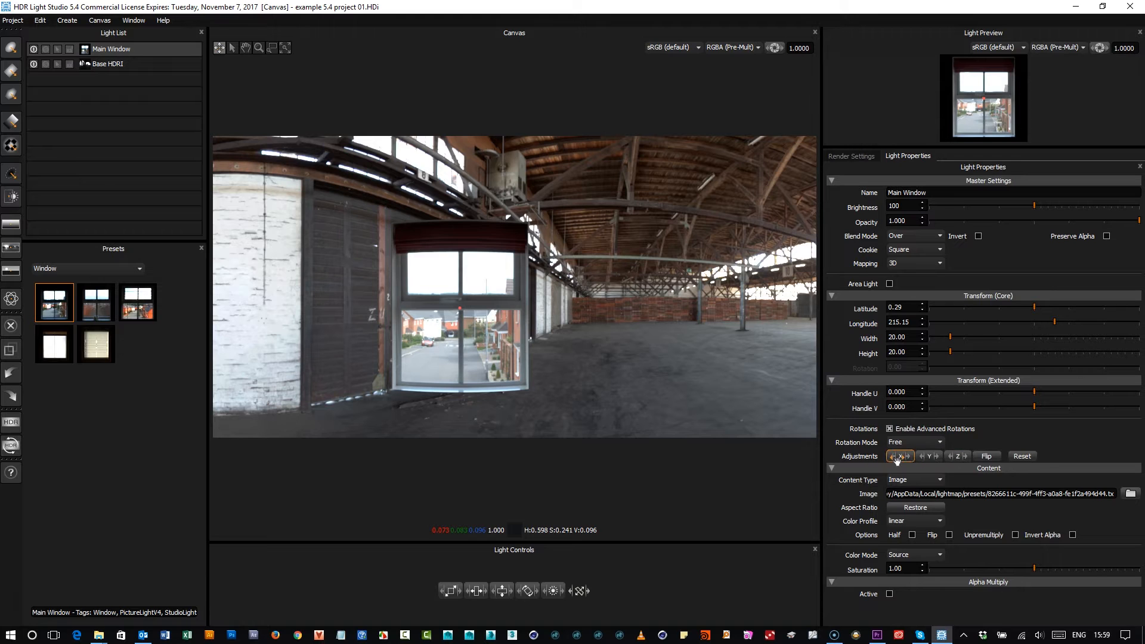
{"action": "left_click", "coordinate": [411, 297]}
{"action": "left_click", "coordinate": [391, 293]}
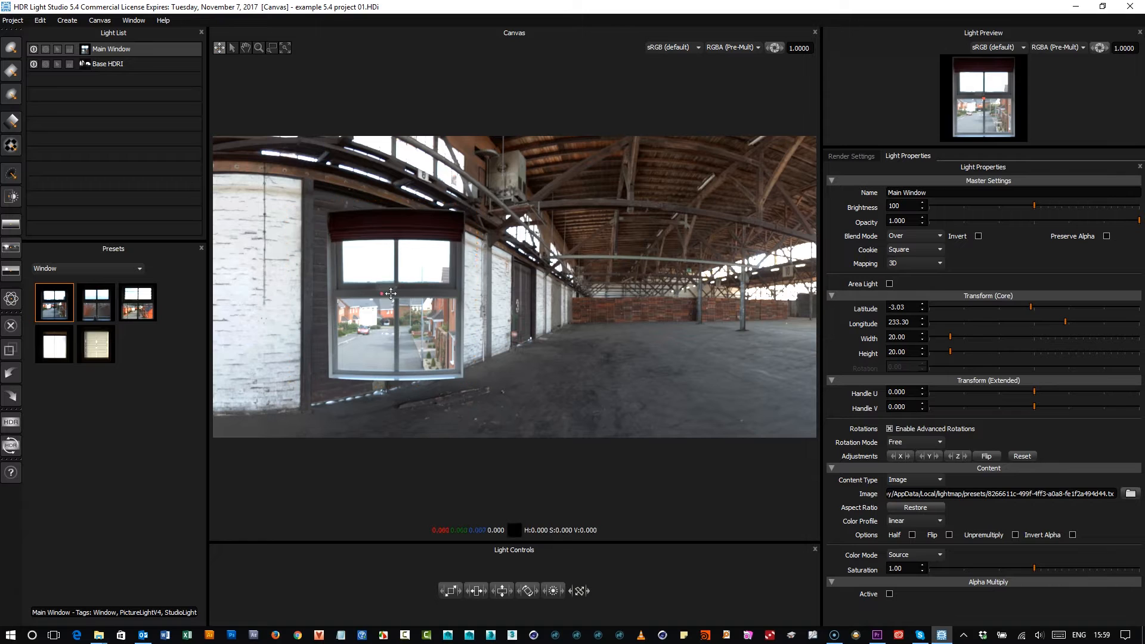
Set the light's rotation mode to V-Lock and place it over the door at about latitude -4.00 and longitude 234.96
{"action": "left_click", "coordinate": [906, 443]}
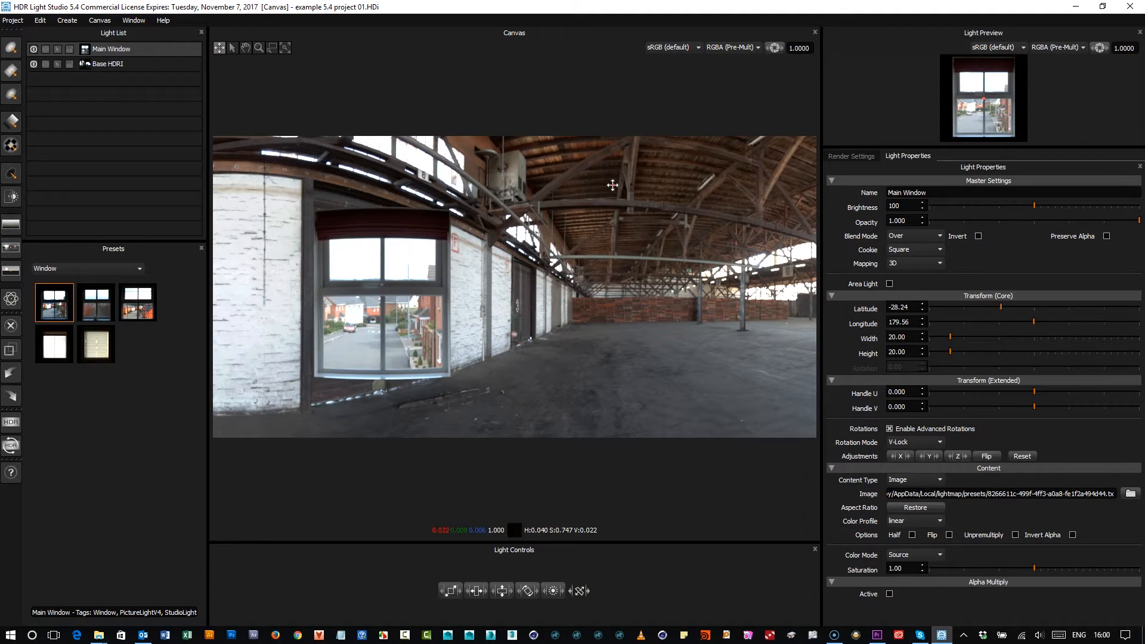
{"action": "left_click", "coordinate": [618, 334]}
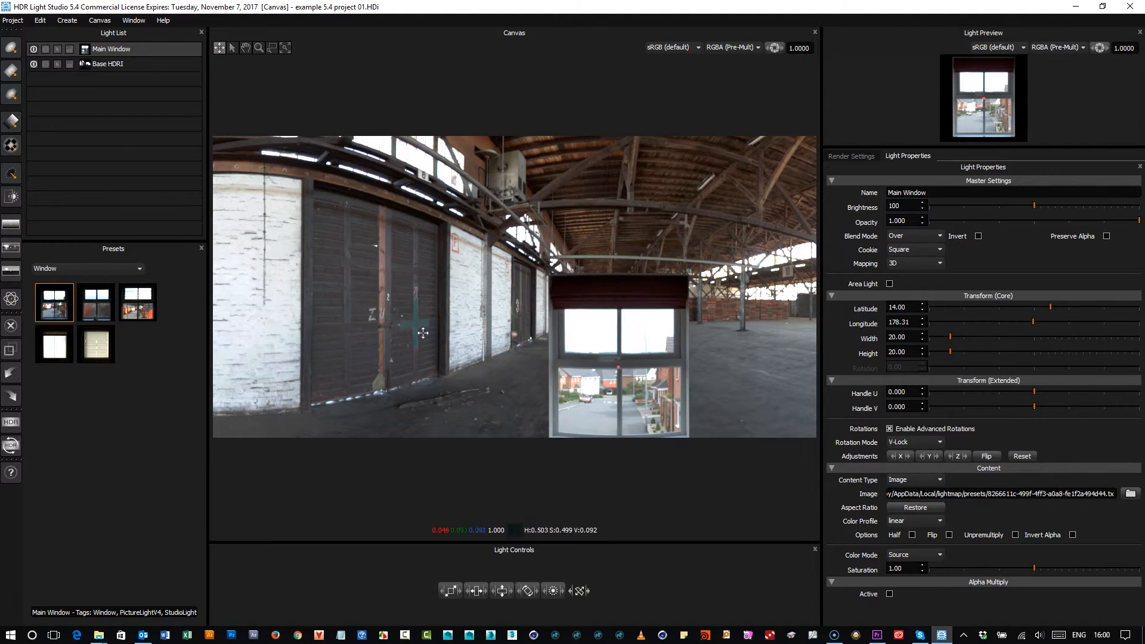
{"action": "left_click", "coordinate": [375, 290]}
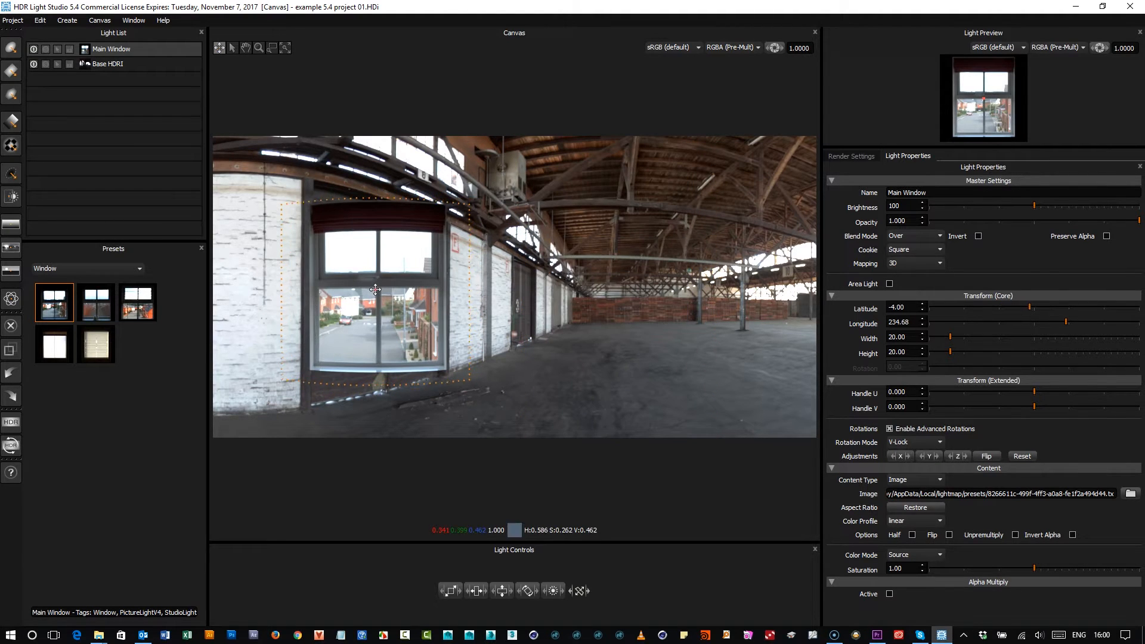
{"action": "left_click_drag", "start_coordinate": [375, 290], "coordinate": [376, 290]}
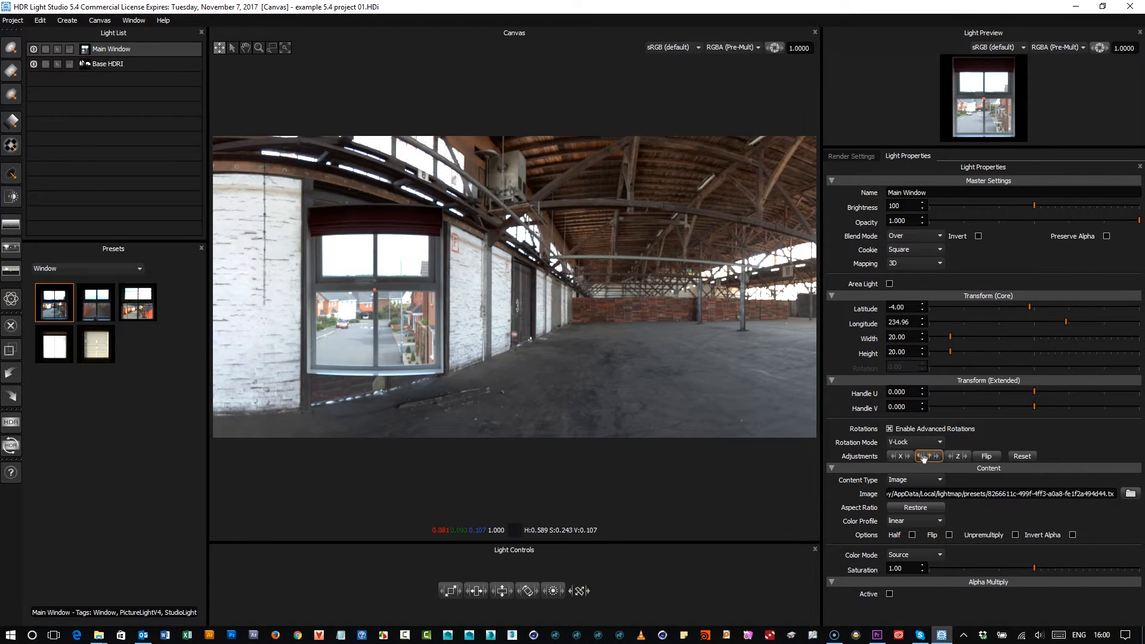
Rotate the window light about Y to match the wall's perspective and reposition it to about latitude -2.89, longitude 230.80
{"action": "left_click_drag", "start_coordinate": [937, 457], "coordinate": [1033, 485]}
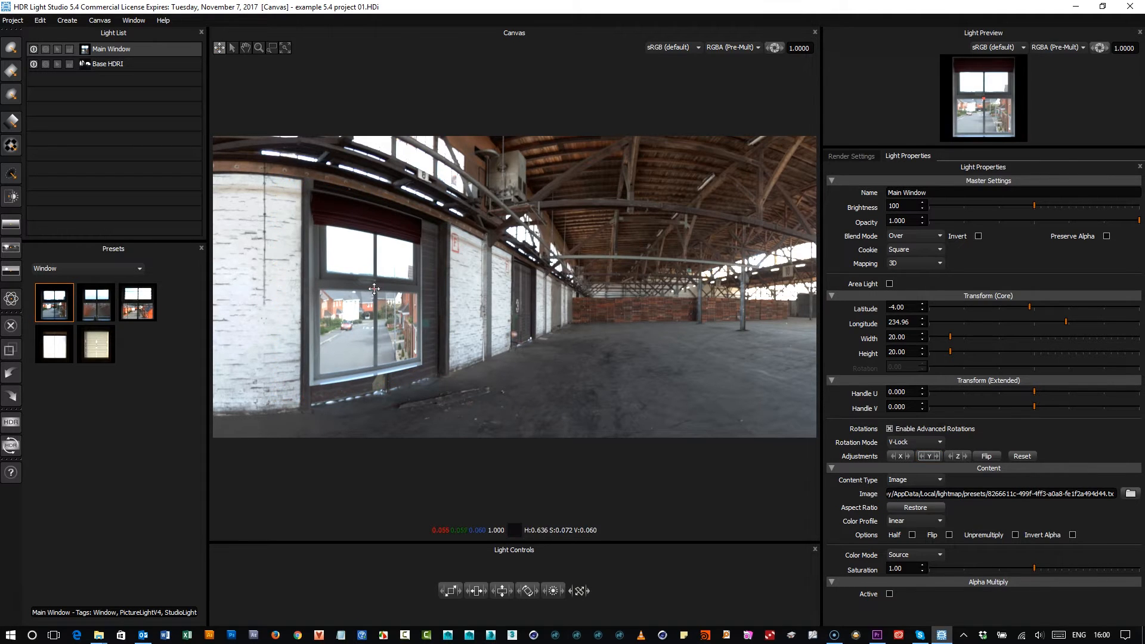
{"action": "left_click_drag", "start_coordinate": [384, 291], "coordinate": [391, 293]}
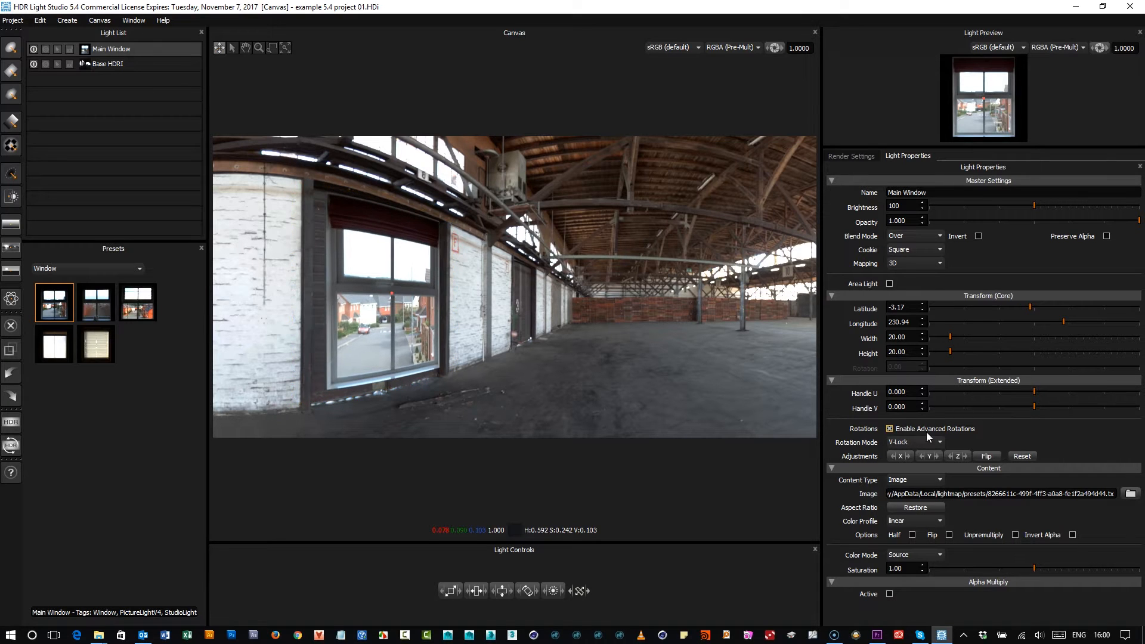
{"action": "left_click_drag", "start_coordinate": [931, 458], "coordinate": [949, 457]}
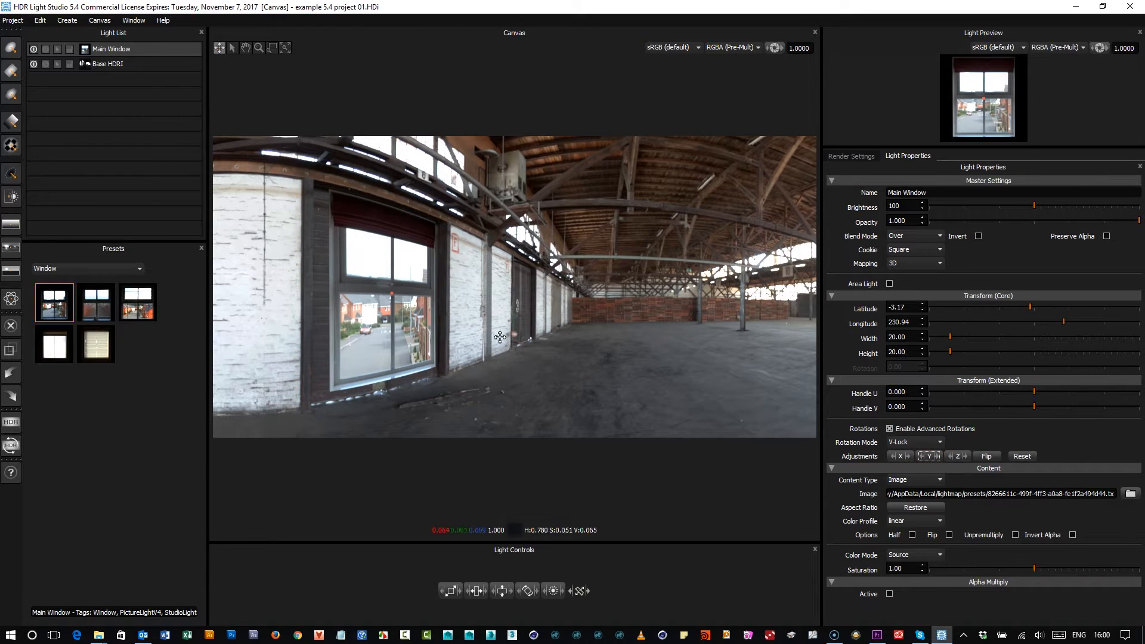
{"action": "left_click_drag", "start_coordinate": [393, 292], "coordinate": [392, 294]}
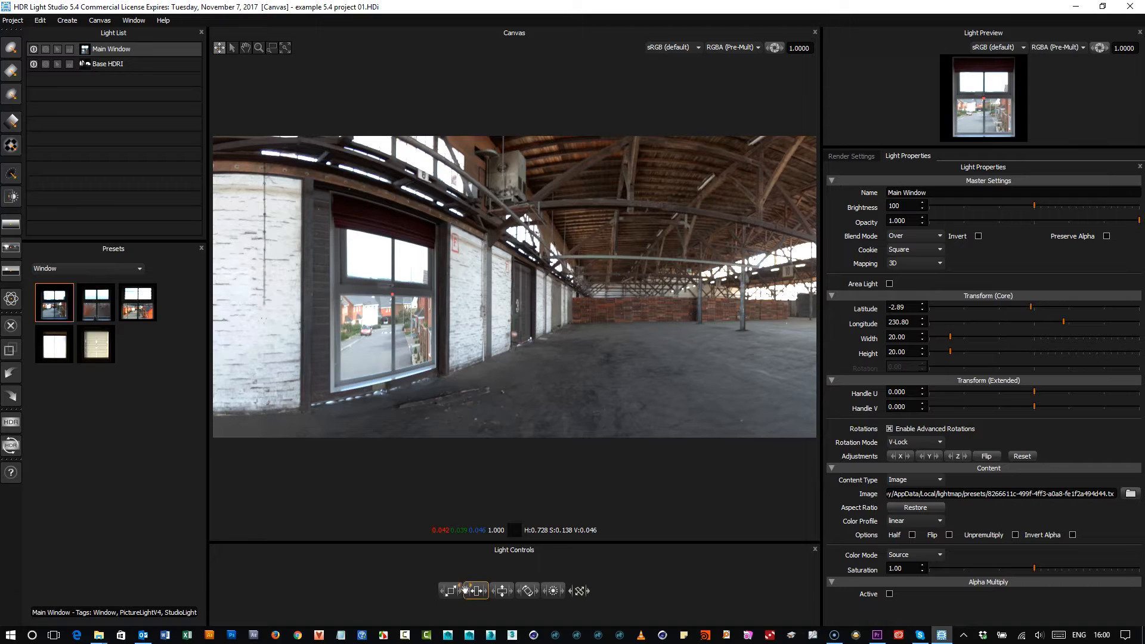
Scale the window light to width 28.00 and height 22.50 to cover the door, and shift its latitude to about -2.34
{"action": "left_click_drag", "start_coordinate": [450, 592], "coordinate": [484, 593]}
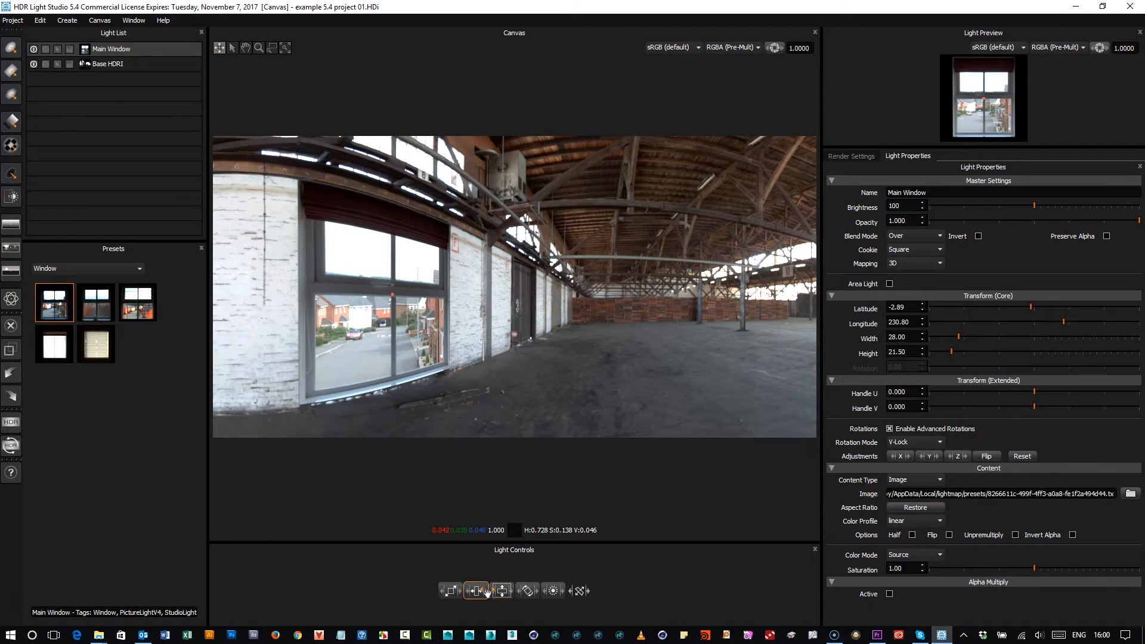
{"action": "left_click_drag", "start_coordinate": [497, 592], "coordinate": [500, 591]}
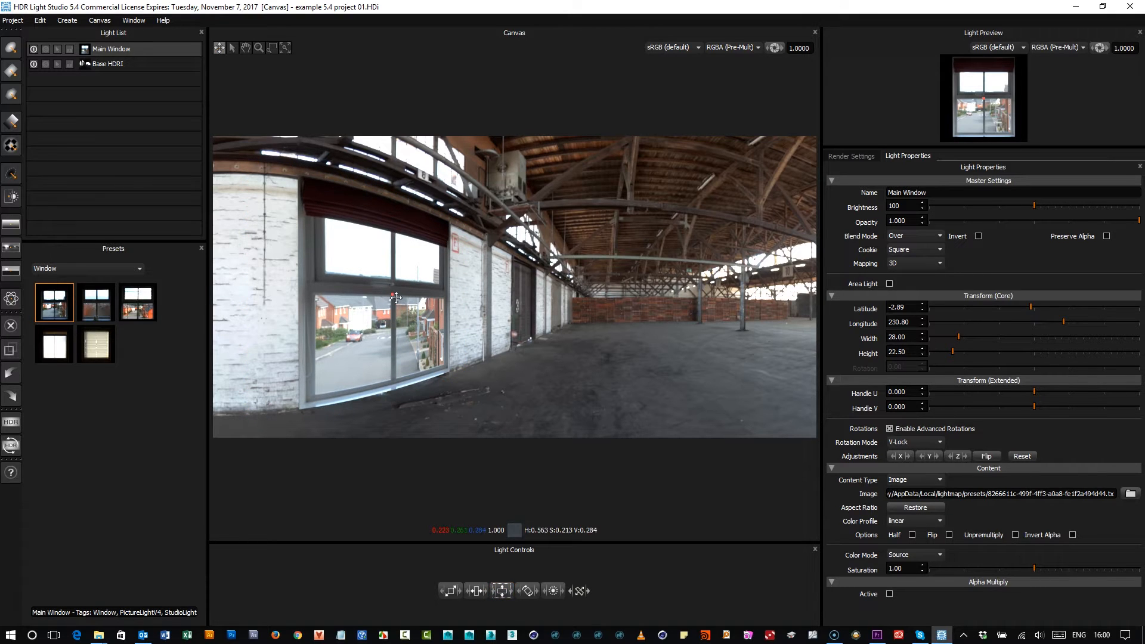
{"action": "left_click_drag", "start_coordinate": [395, 297], "coordinate": [390, 297]}
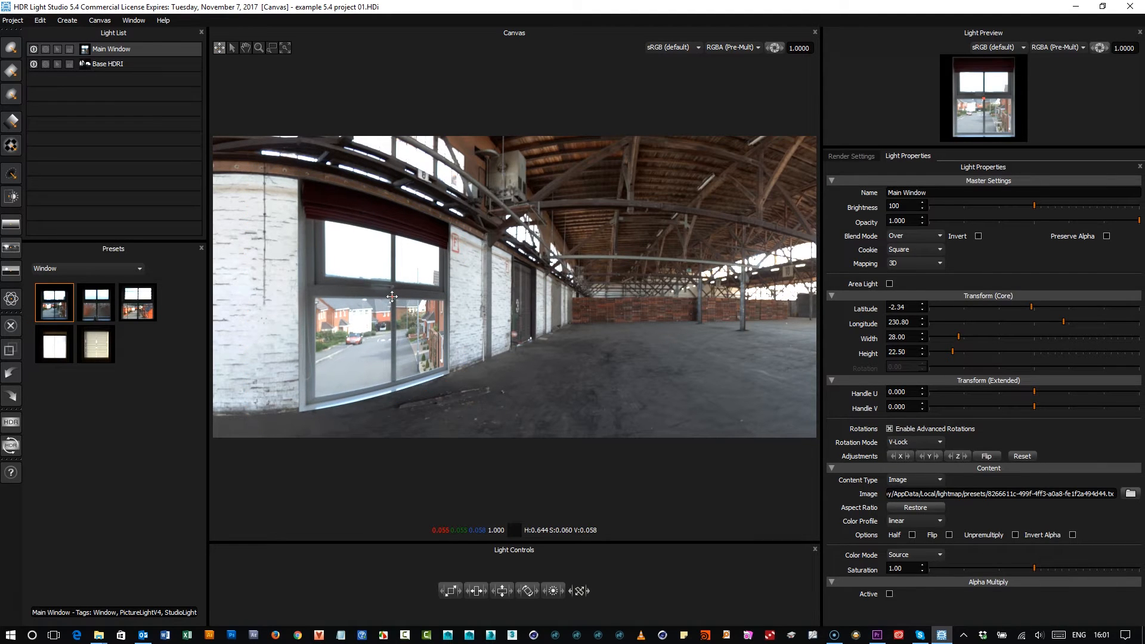
Compare the full panorama with the window light switched off and on
{"action": "left_click", "coordinate": [286, 49]}
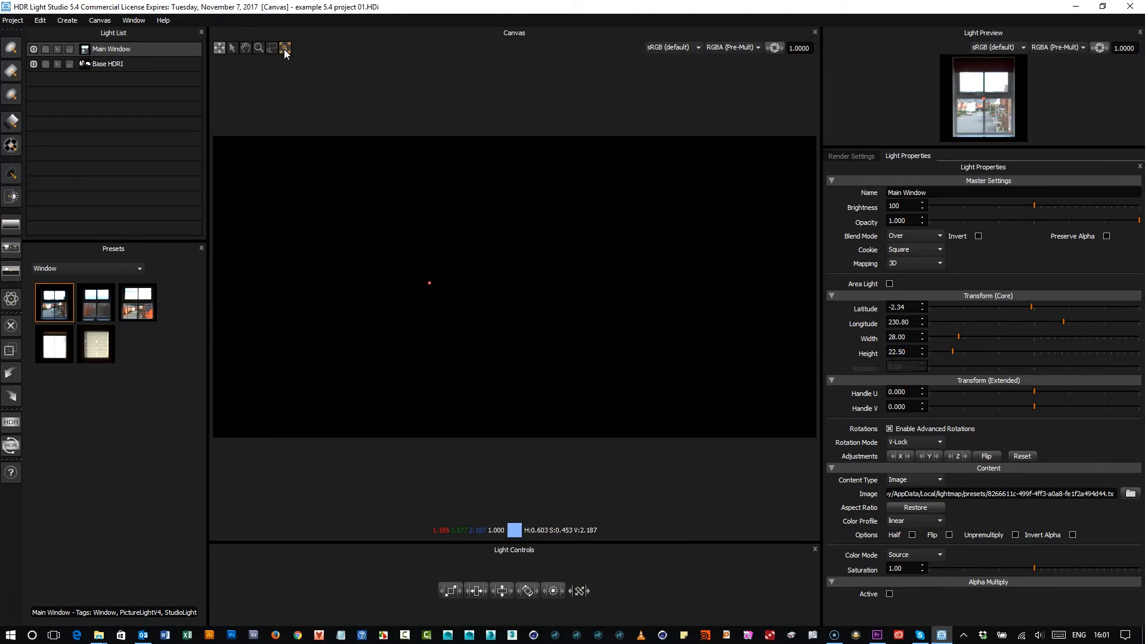
{"action": "left_click", "coordinate": [33, 49]}
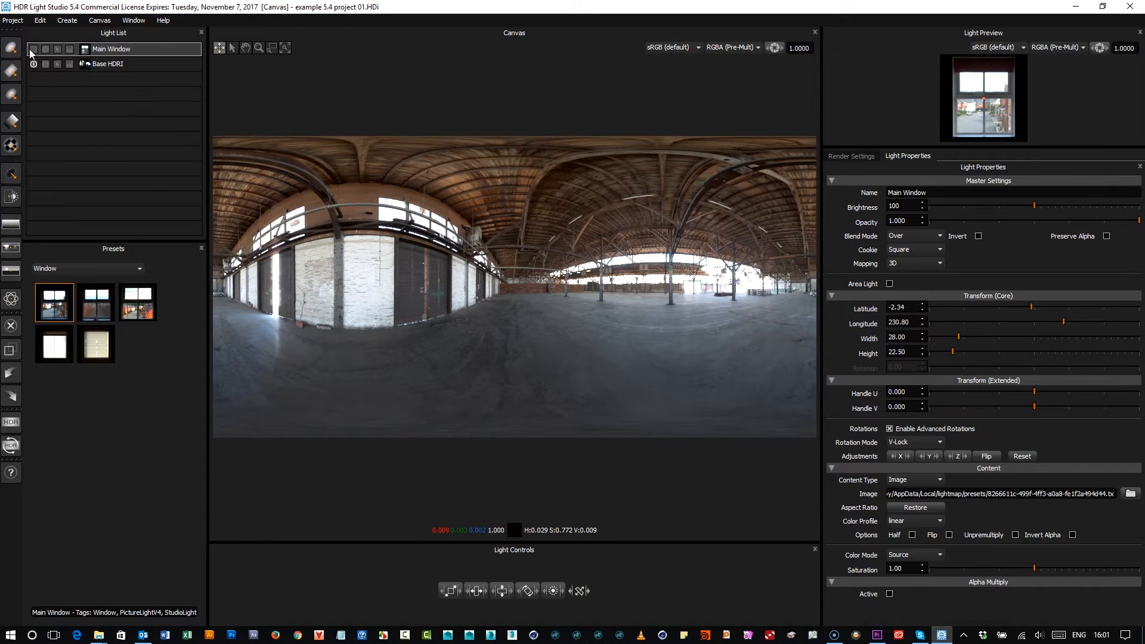
{"action": "left_click", "coordinate": [34, 49]}
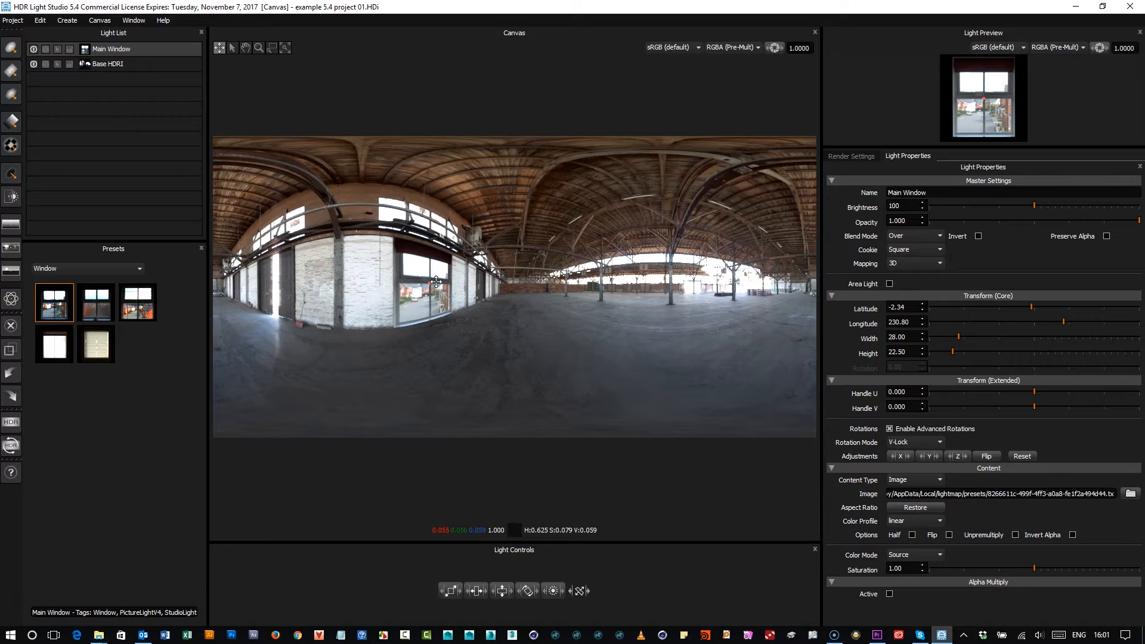
Duplicate the Main Window light under the same name and move the copy over the neighbouring door at about latitude -3.02, longitude 280.32
{"action": "left_click", "coordinate": [42, 20]}
{"action": "left_click", "coordinate": [64, 64]}
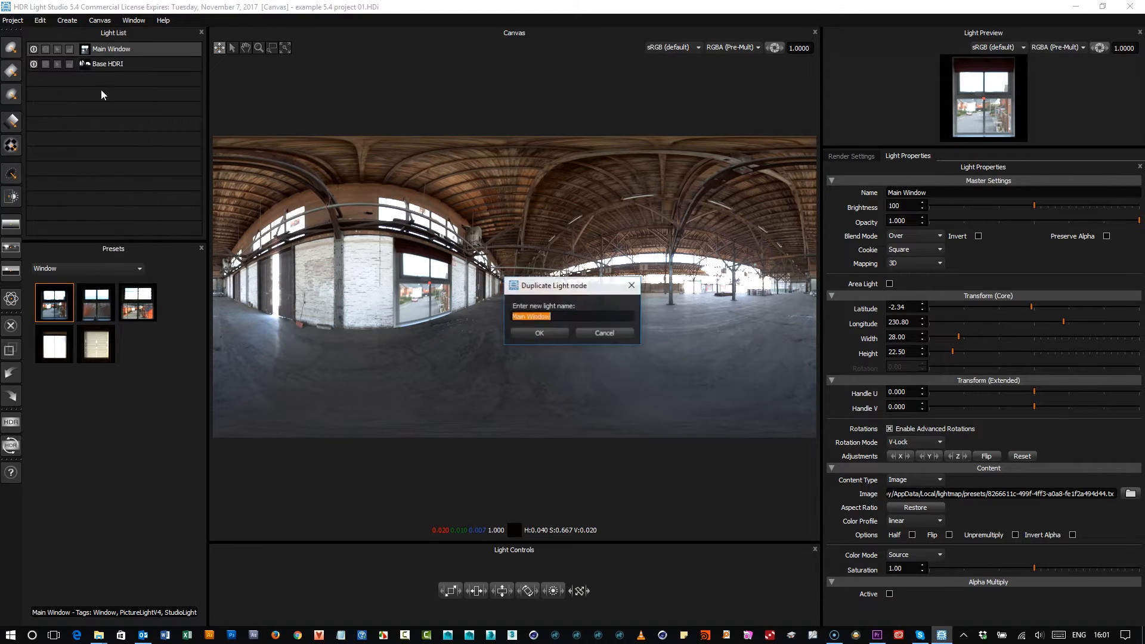
{"action": "key", "text": "Return"}
{"action": "left_click_drag", "start_coordinate": [431, 284], "coordinate": [346, 282]}
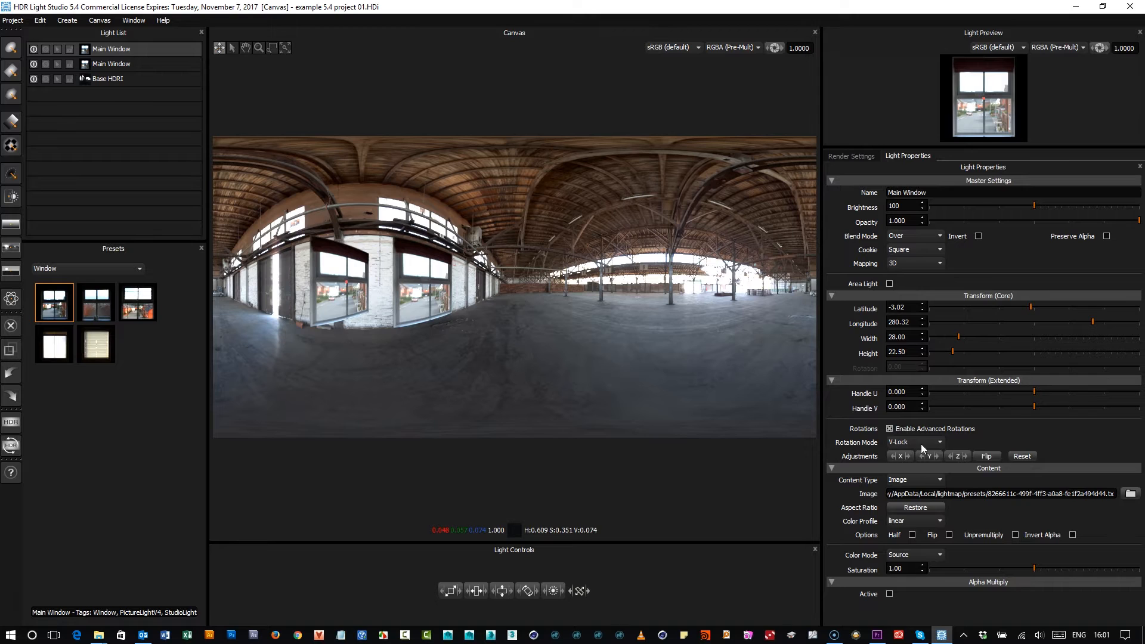
Rotate the copied window light about Y to follow the wall, and scale it to about width 33.50 and height 26.92
{"action": "left_click_drag", "start_coordinate": [929, 458], "coordinate": [792, 464]}
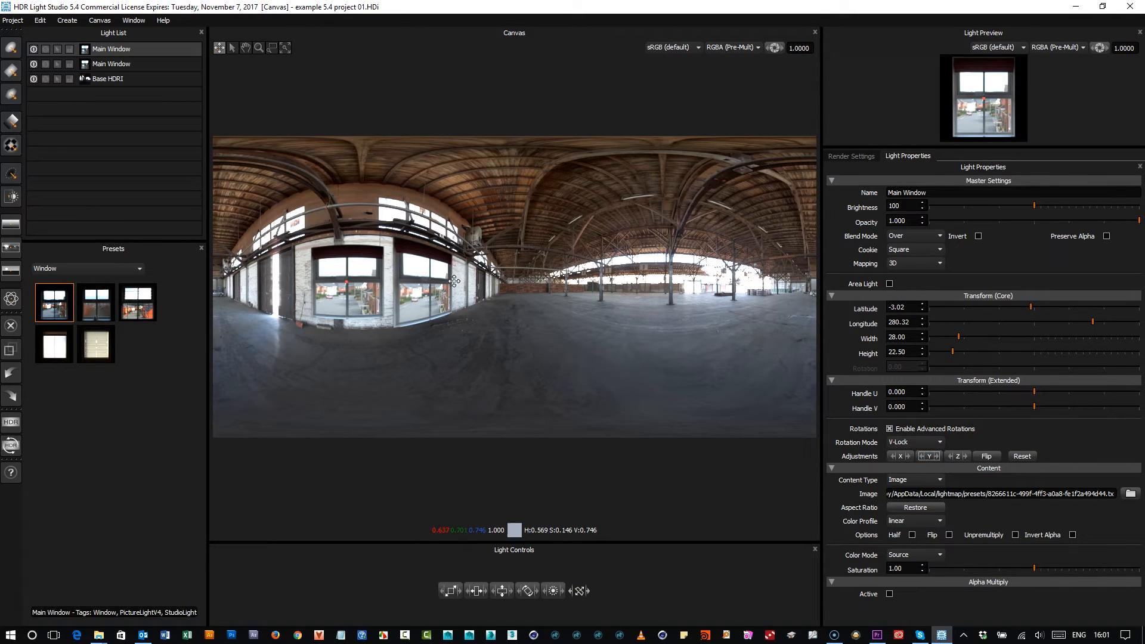
{"action": "left_click", "coordinate": [272, 47]}
{"action": "left_click_drag", "start_coordinate": [236, 215], "coordinate": [382, 340]}
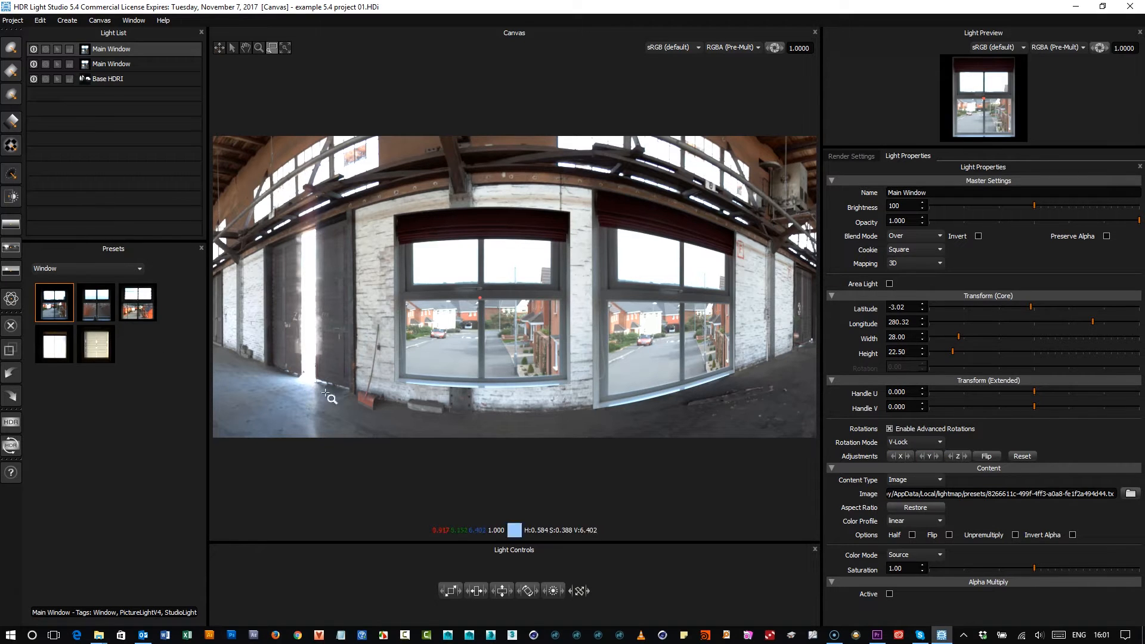
{"action": "left_click_drag", "start_coordinate": [449, 598], "coordinate": [477, 596]}
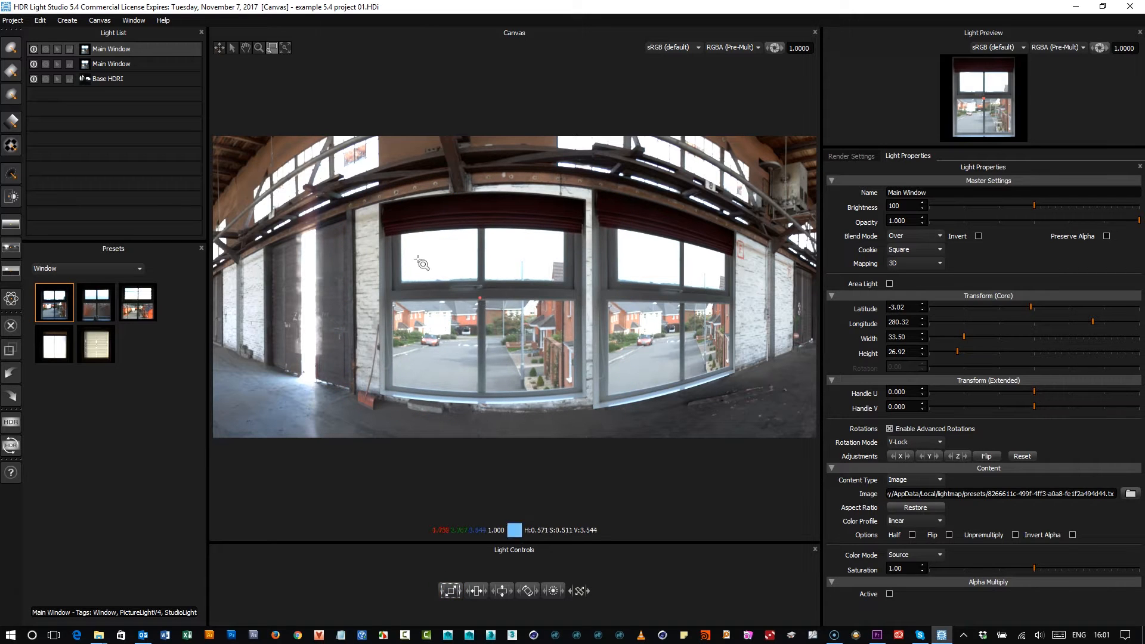
Fine-tune the middle window light's X and Y rotation and fit it at width 36.50, height 29.33, about latitude -2.83, longitude 284.41
{"action": "left_click", "coordinate": [219, 47]}
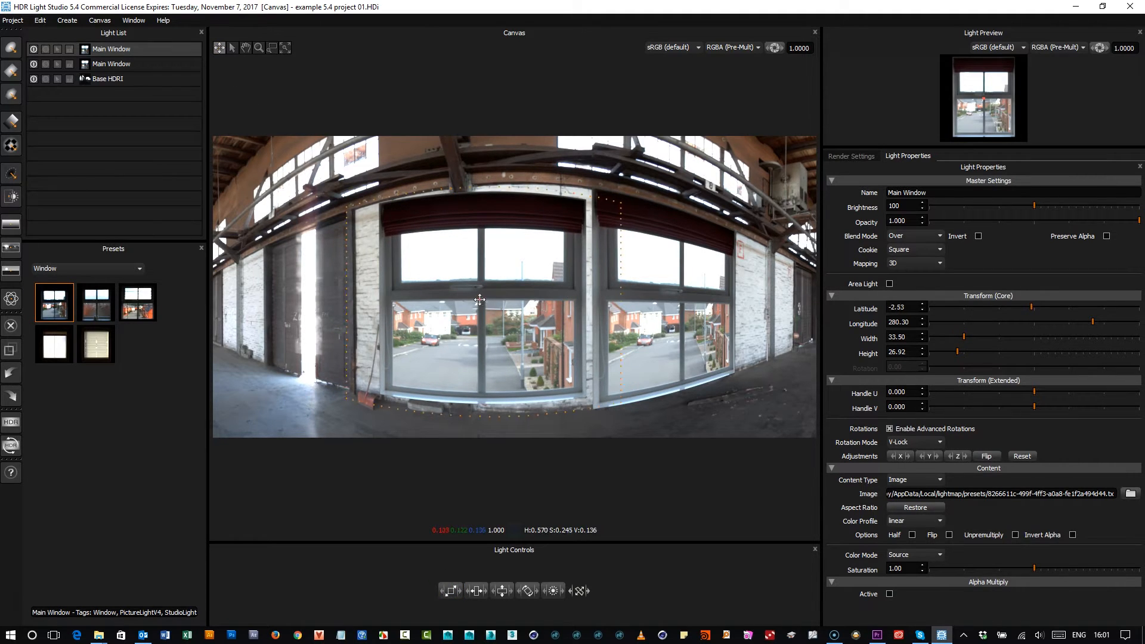
{"action": "left_click_drag", "start_coordinate": [480, 300], "coordinate": [472, 301]}
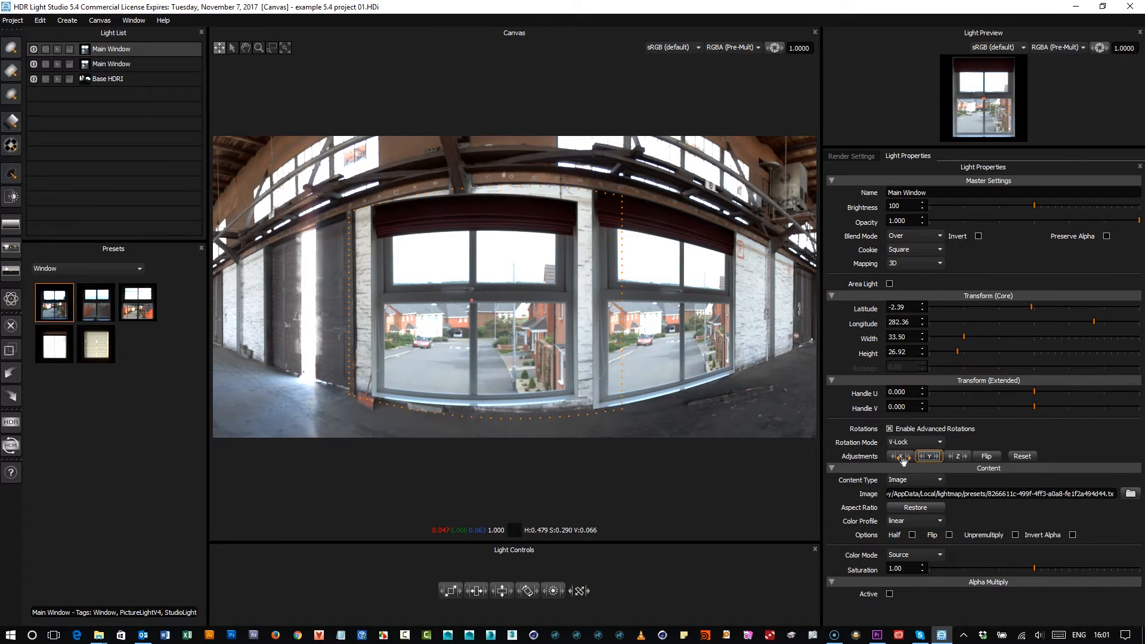
{"action": "left_click_drag", "start_coordinate": [891, 463], "coordinate": [907, 461]}
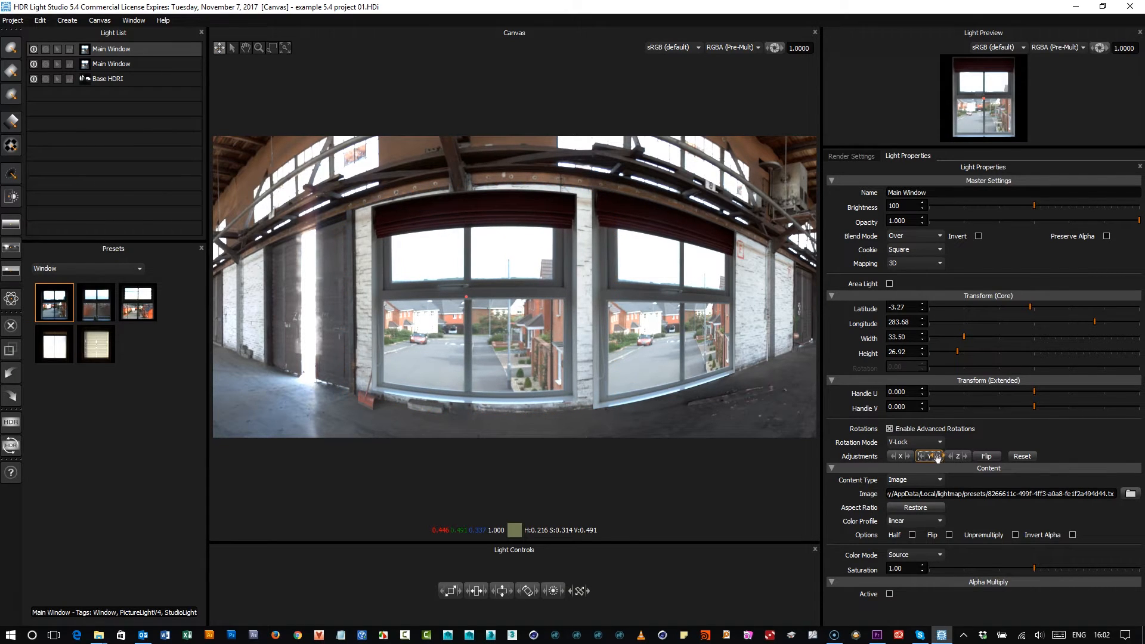
{"action": "left_click_drag", "start_coordinate": [942, 457], "coordinate": [933, 457]}
{"action": "left_click", "coordinate": [451, 592]}
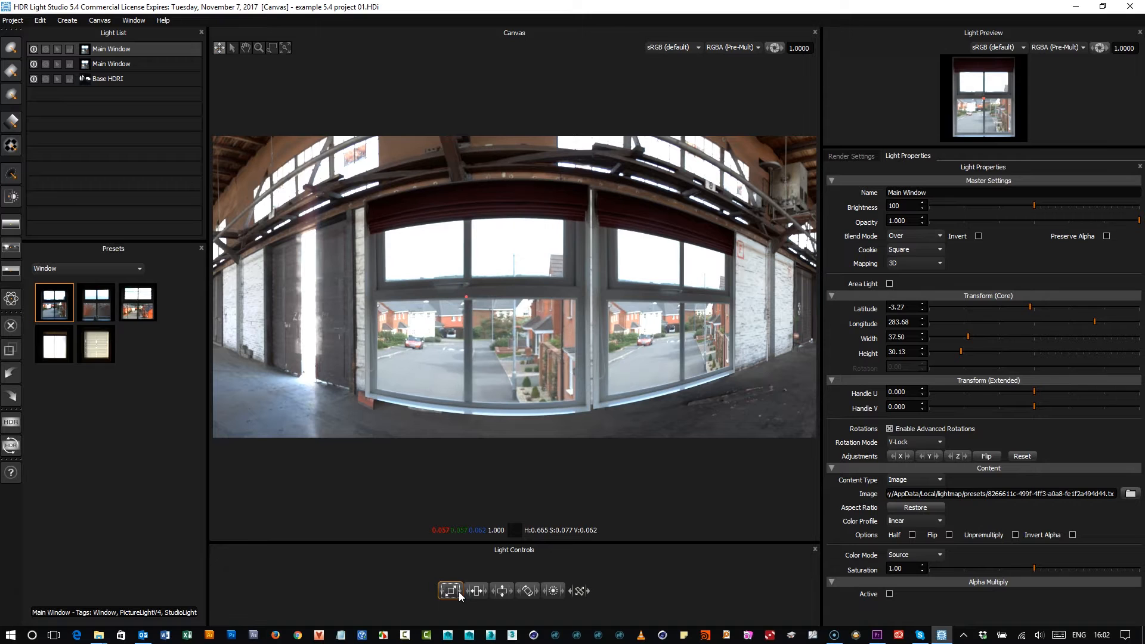
{"action": "left_click", "coordinate": [456, 595]}
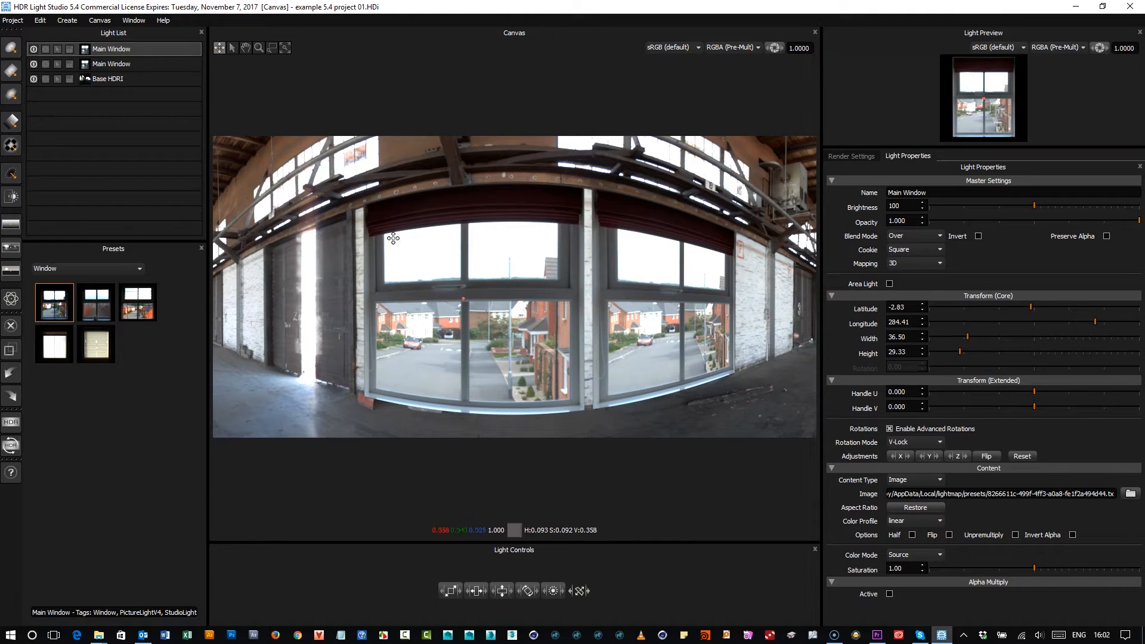
Duplicate the middle window light under the same name and move the copy over the third door at about latitude -3.12, longitude 323.06
{"action": "left_click", "coordinate": [43, 21]}
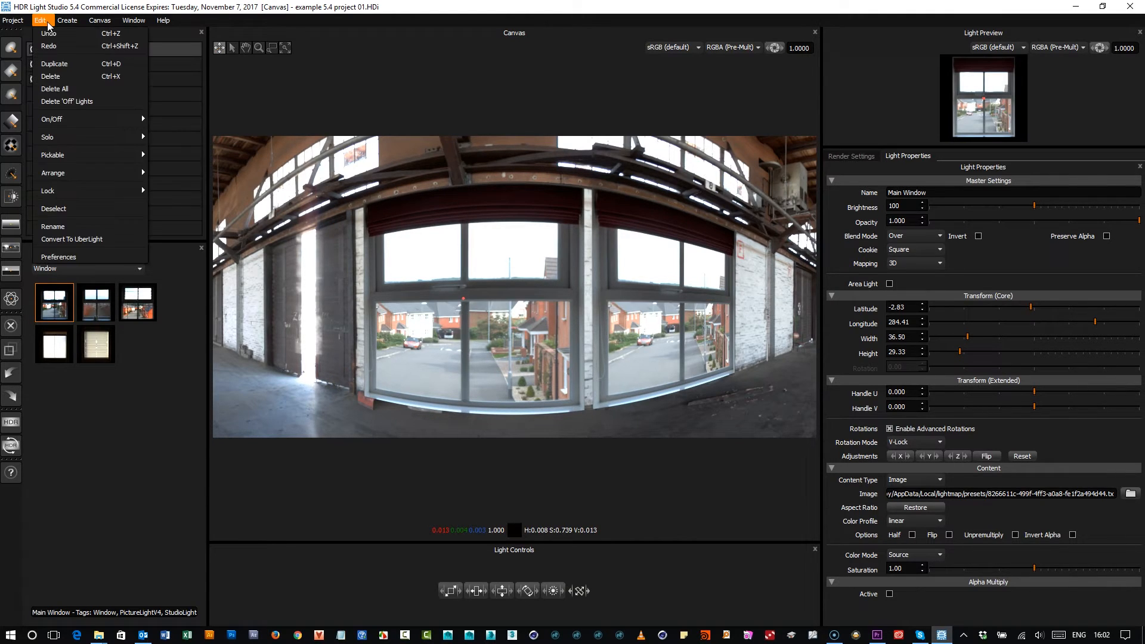
{"action": "left_click", "coordinate": [55, 64]}
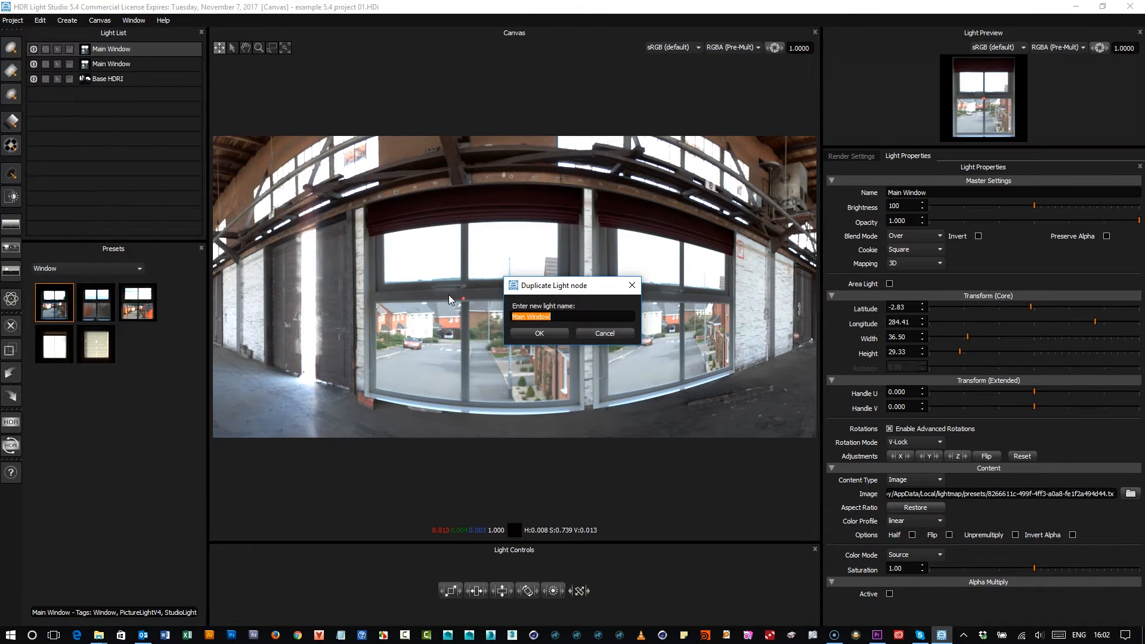
{"action": "left_click", "coordinate": [530, 332]}
{"action": "left_click", "coordinate": [306, 297]}
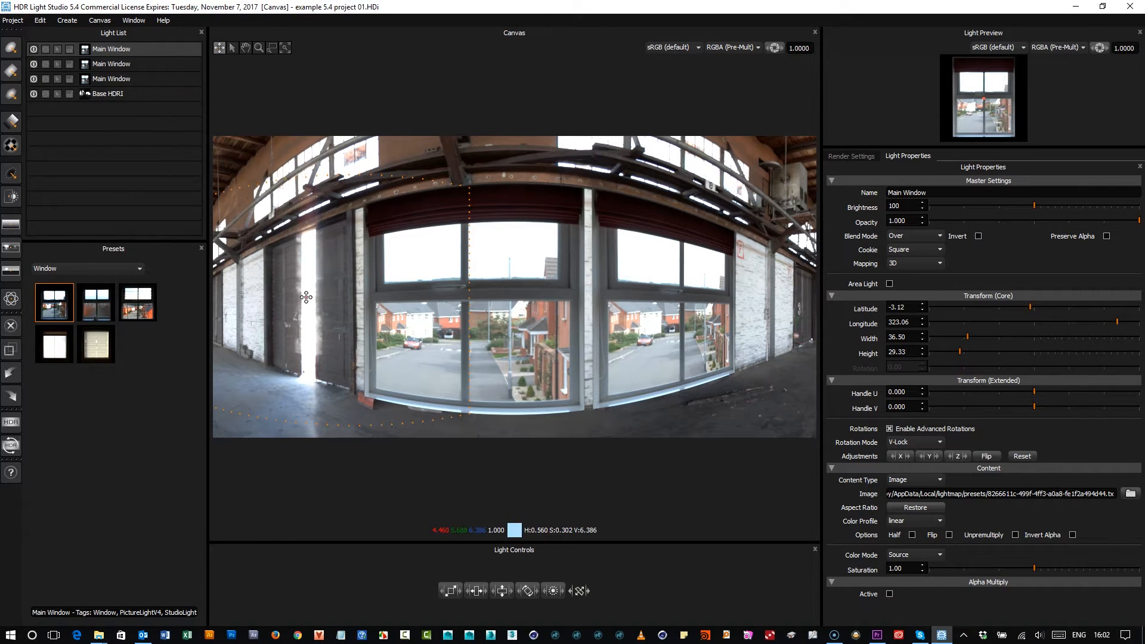
Scale the third window light to width 16.00 and height 12.86, then rotate it about Y and reposition it near latitude -2.83, longitude 324.38
{"action": "left_click_drag", "start_coordinate": [447, 598], "coordinate": [396, 600]}
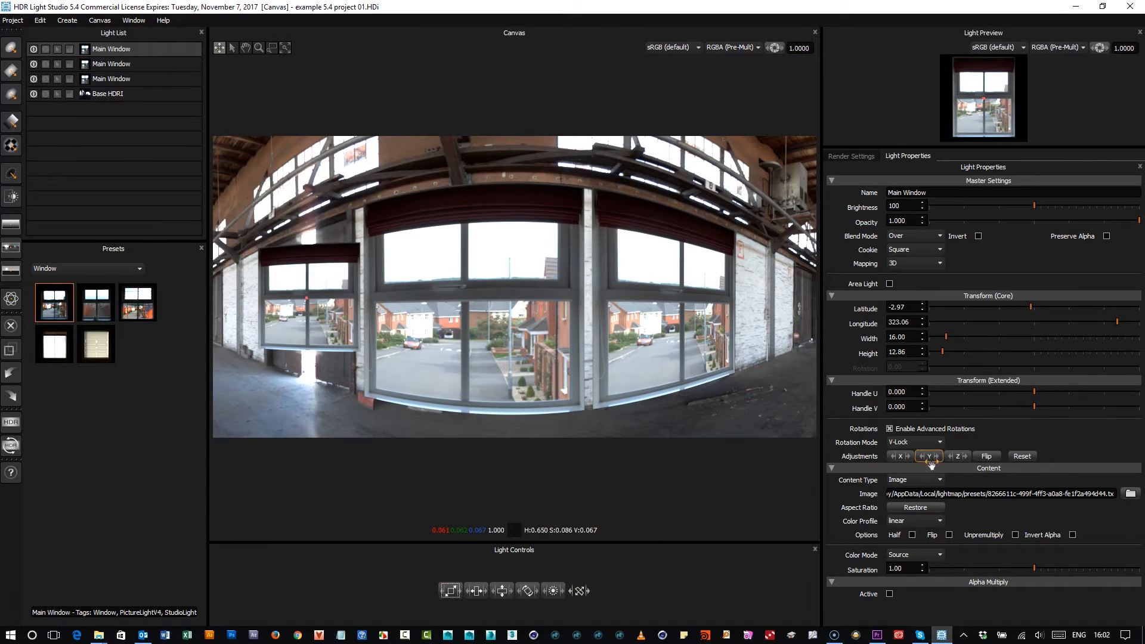
{"action": "left_click_drag", "start_coordinate": [921, 458], "coordinate": [844, 474]}
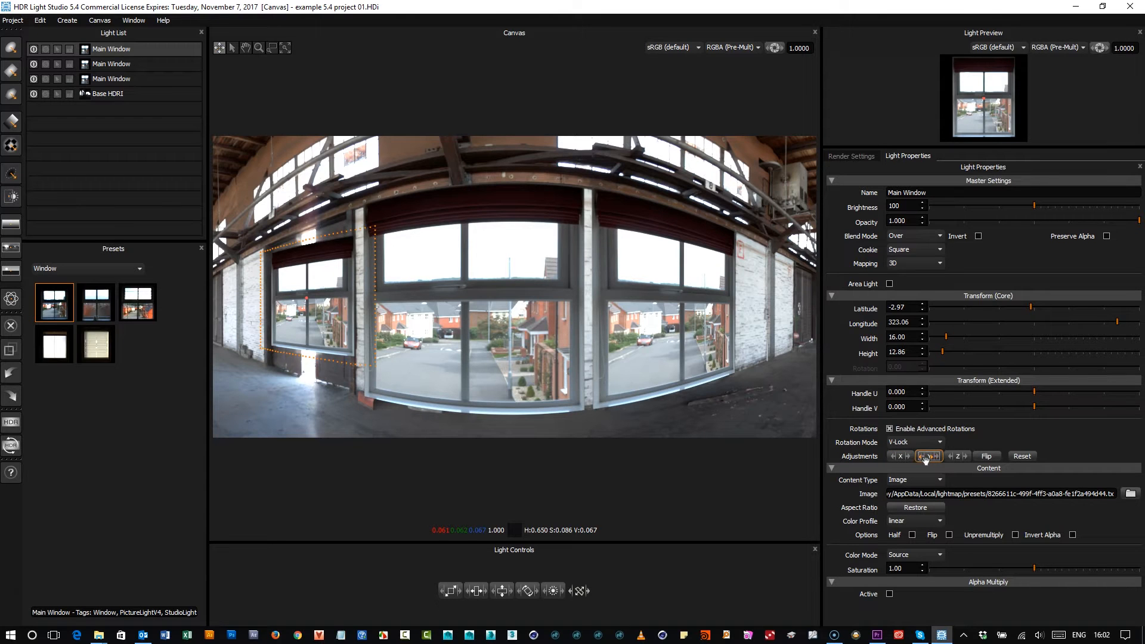
{"action": "left_click_drag", "start_coordinate": [307, 298], "coordinate": [301, 299]}
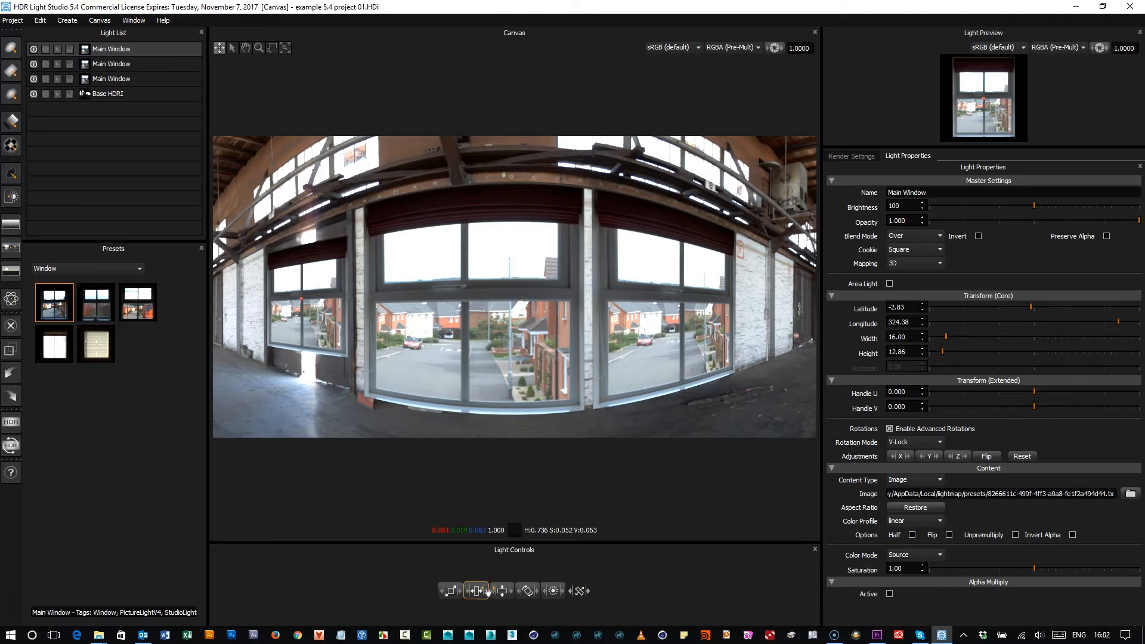
Stretch the third window light to width 20.00 and height 18.36, and reposition it to about latitude -1.65, longitude 324.67
{"action": "left_click_drag", "start_coordinate": [498, 595], "coordinate": [512, 592]}
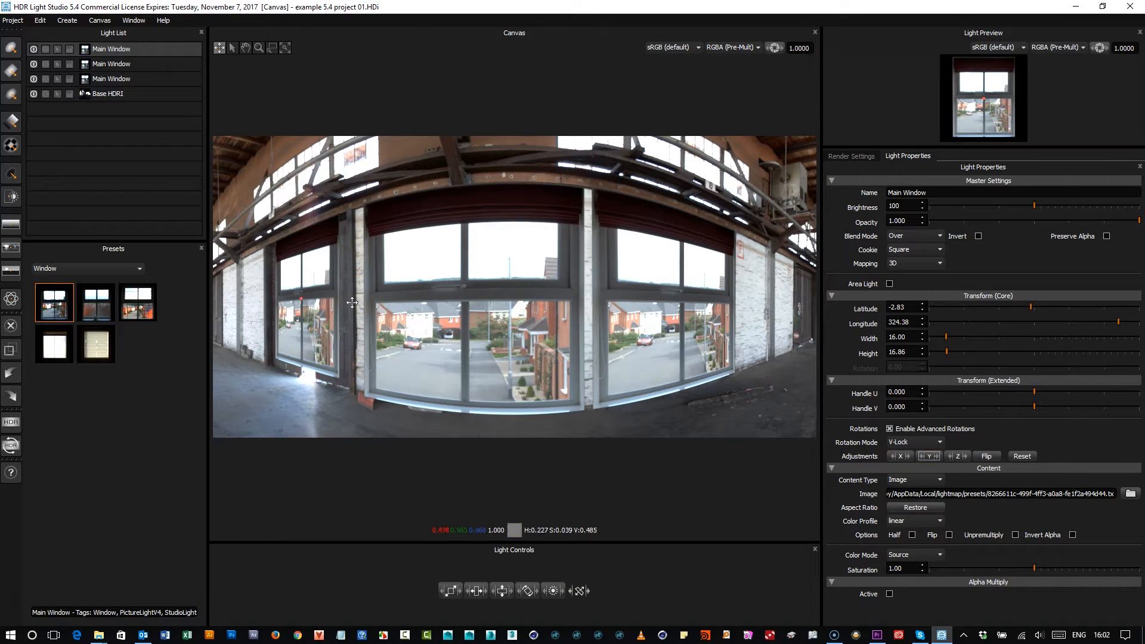
{"action": "left_click_drag", "start_coordinate": [300, 298], "coordinate": [299, 302]}
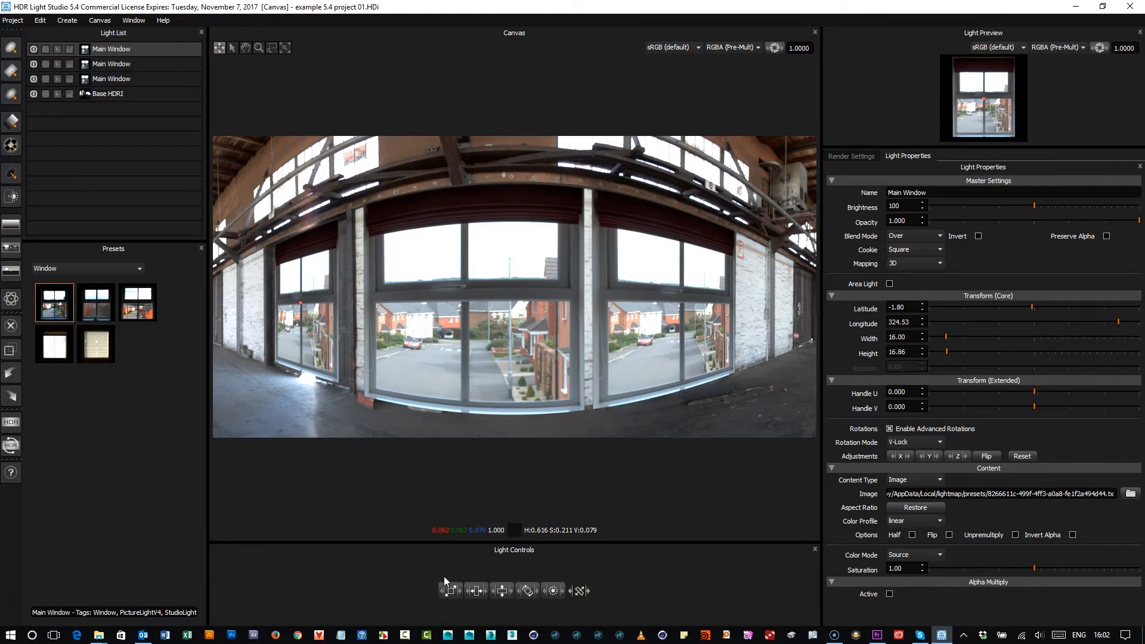
{"action": "left_click", "coordinate": [482, 593]}
{"action": "left_click_drag", "start_coordinate": [482, 593], "coordinate": [509, 598]}
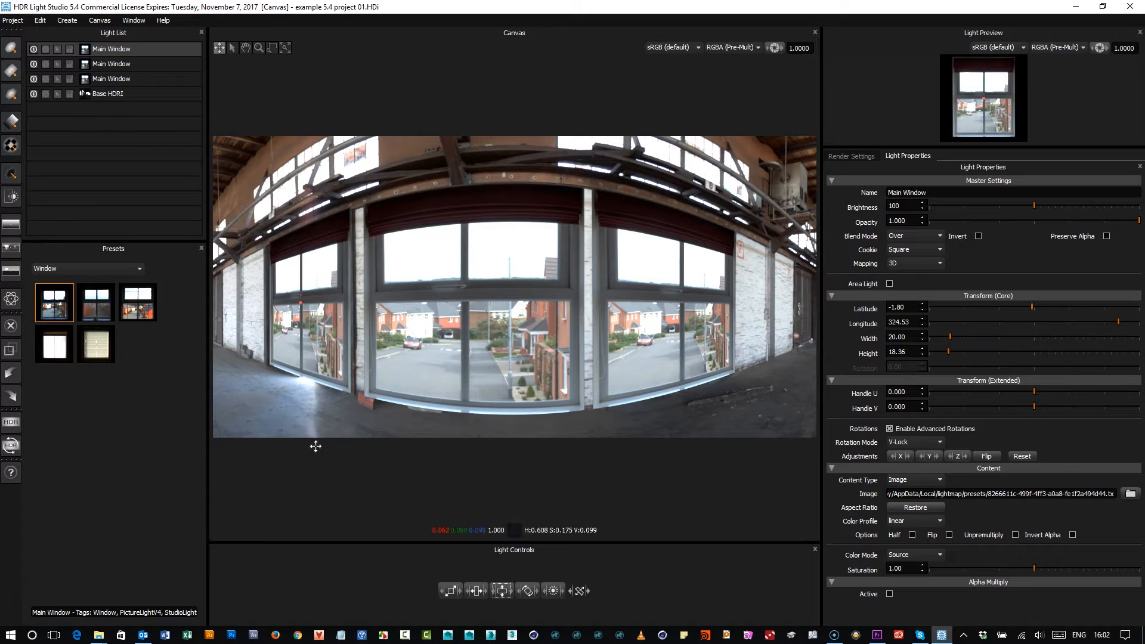
{"action": "left_click", "coordinate": [299, 303]}
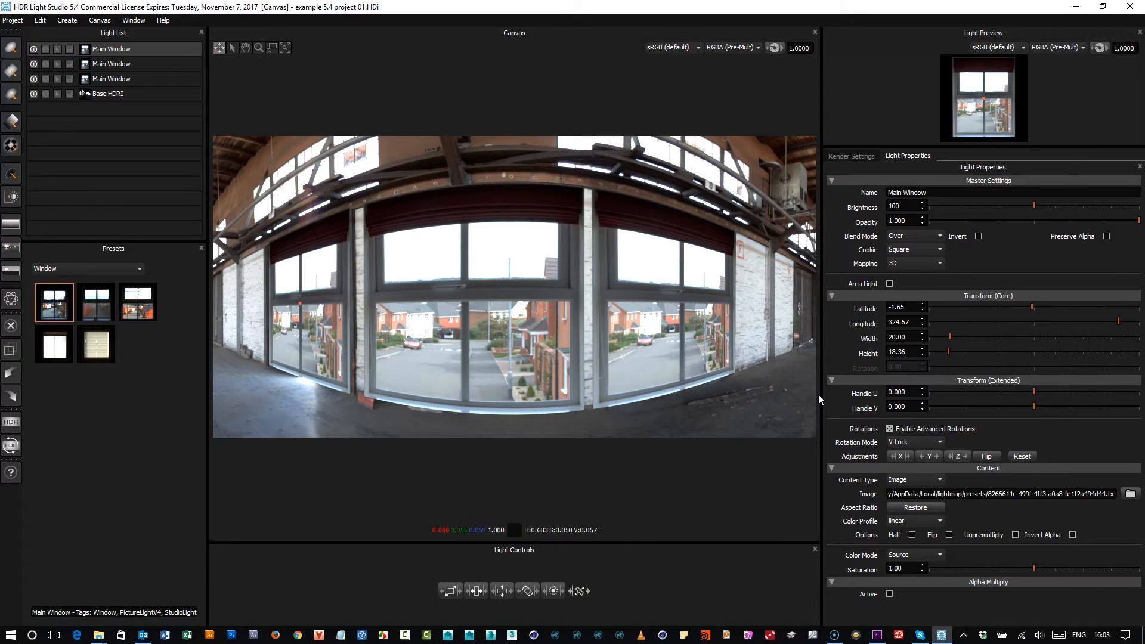
Compare the full panorama with the original by soloing the Base HDRI and turning solo off again
{"action": "left_click", "coordinate": [284, 48]}
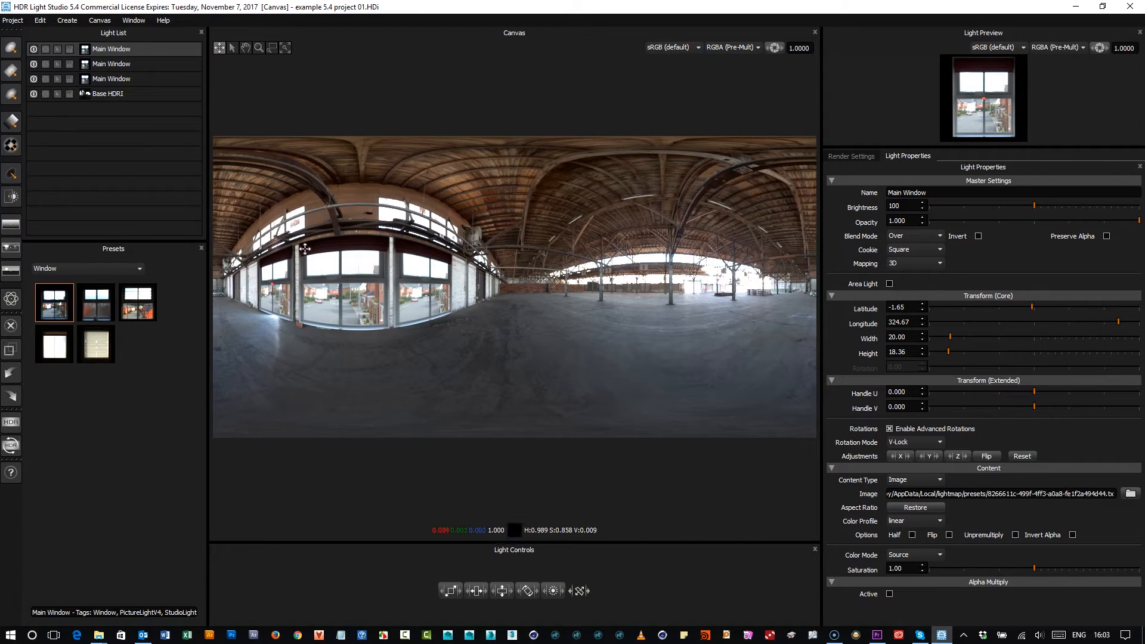
{"action": "left_click", "coordinate": [52, 94]}
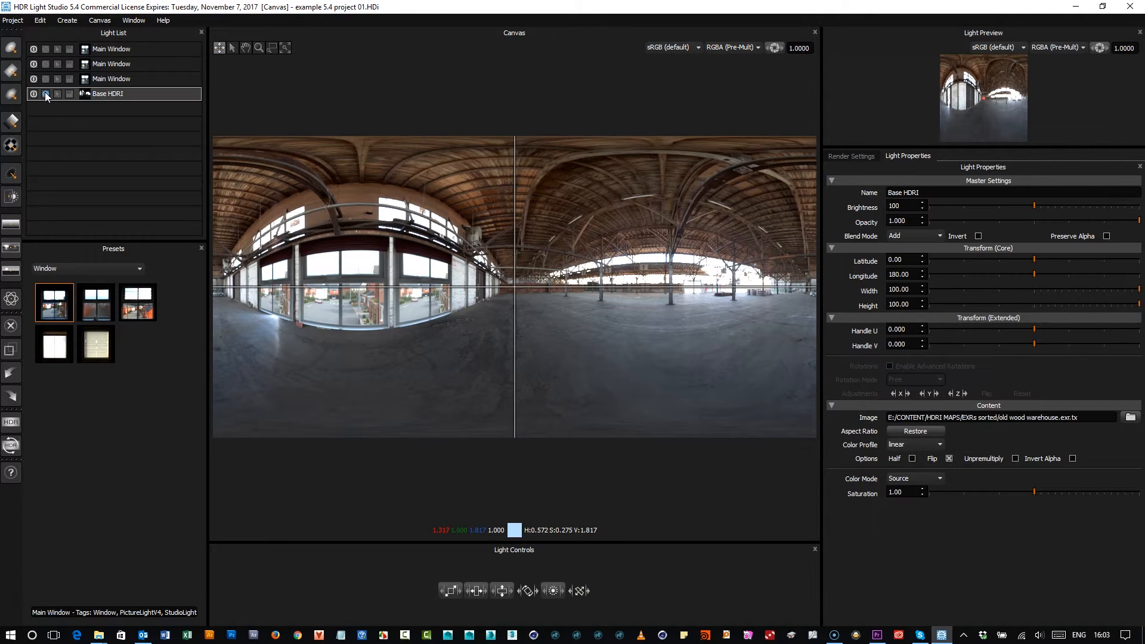
{"action": "left_click", "coordinate": [45, 94]}
{"action": "left_click", "coordinate": [46, 94]}
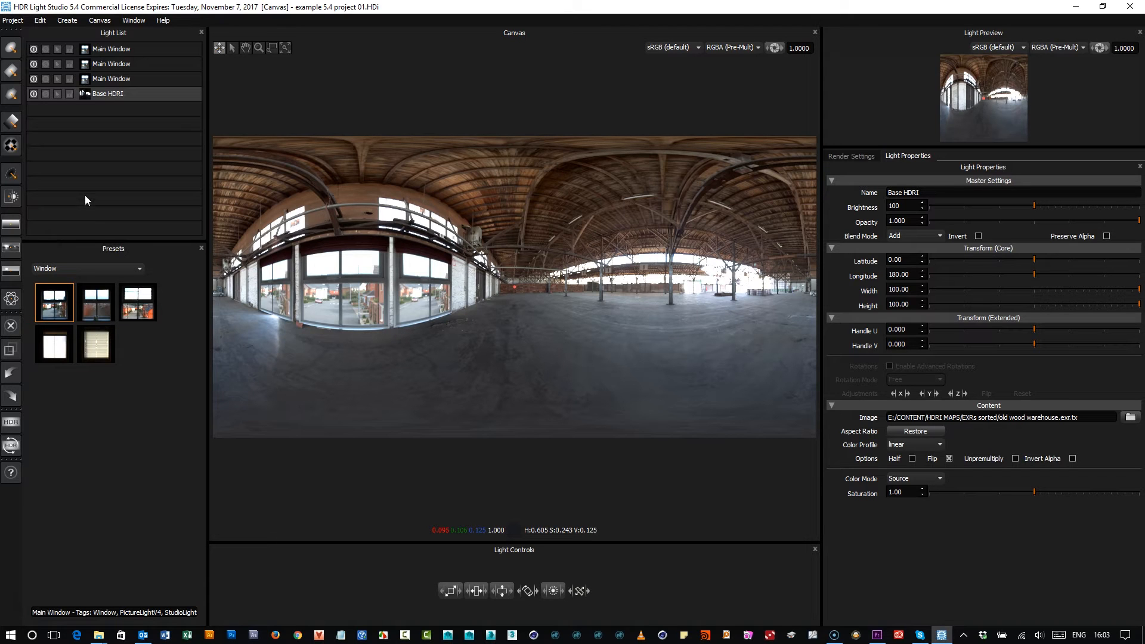
Add a Round Light on the floor at about latitude 29.35, longitude 224.11, with a bulb width of about 69.03
{"action": "left_click", "coordinate": [10, 50]}
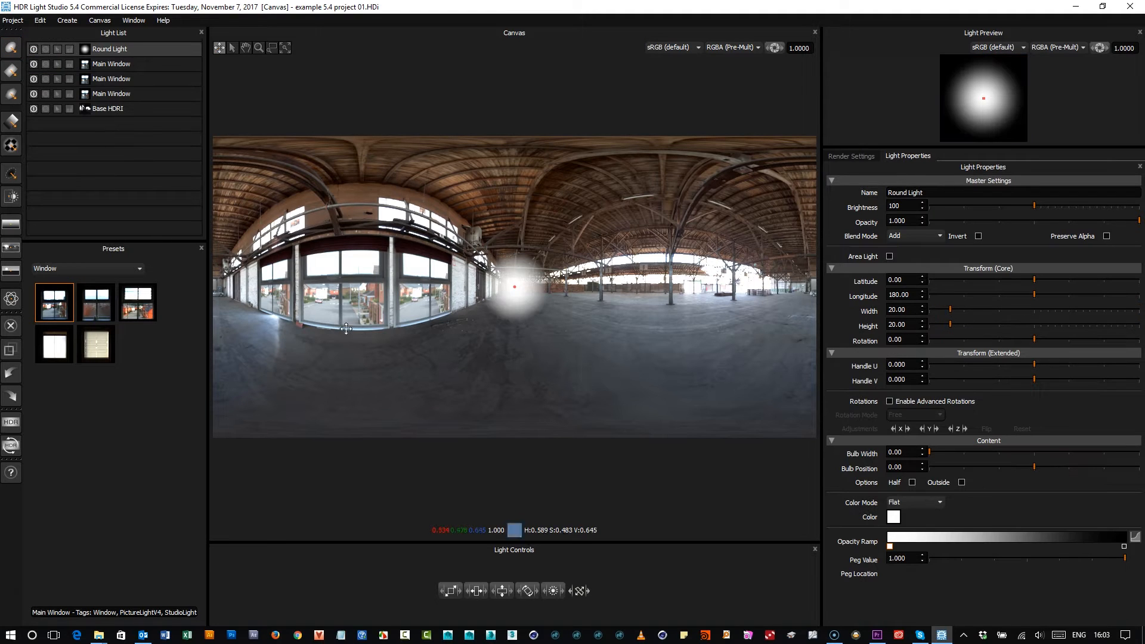
{"action": "left_click_drag", "start_coordinate": [448, 334], "coordinate": [442, 336]}
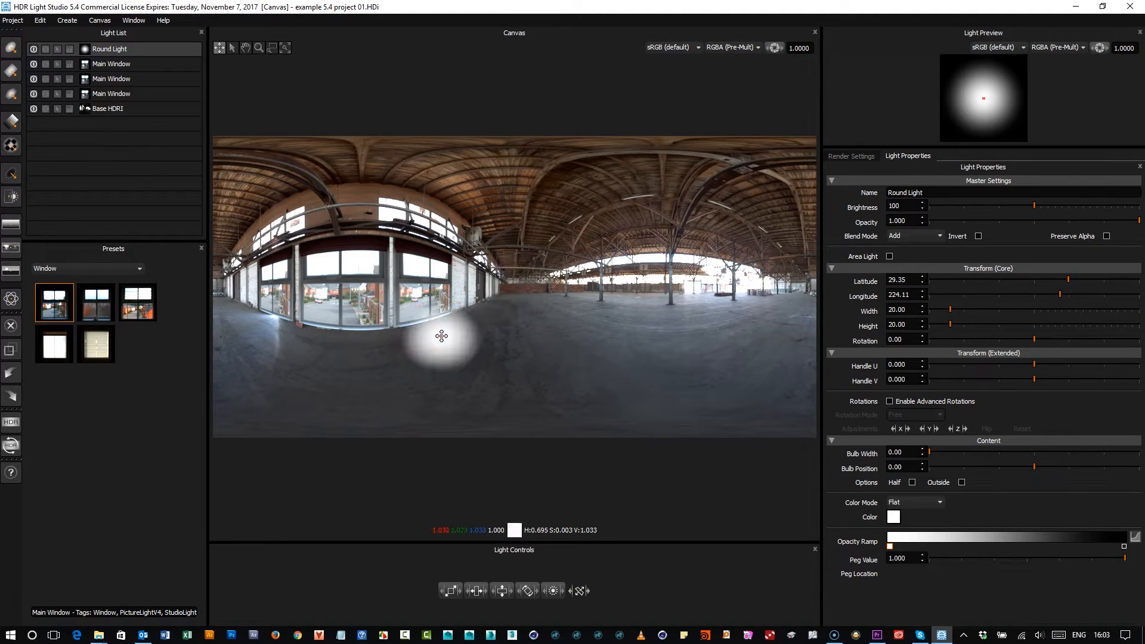
{"action": "left_click_drag", "start_coordinate": [961, 453], "coordinate": [1075, 455]}
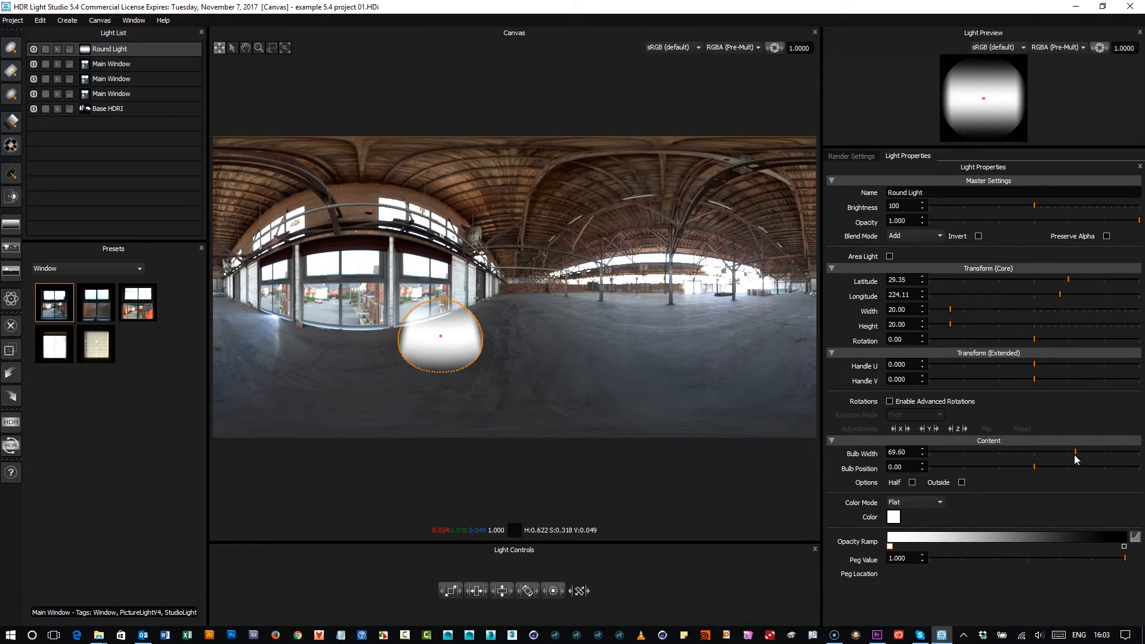
Convert the Round Light to an UberLight and set its cookie to Square
{"action": "left_click", "coordinate": [40, 20]}
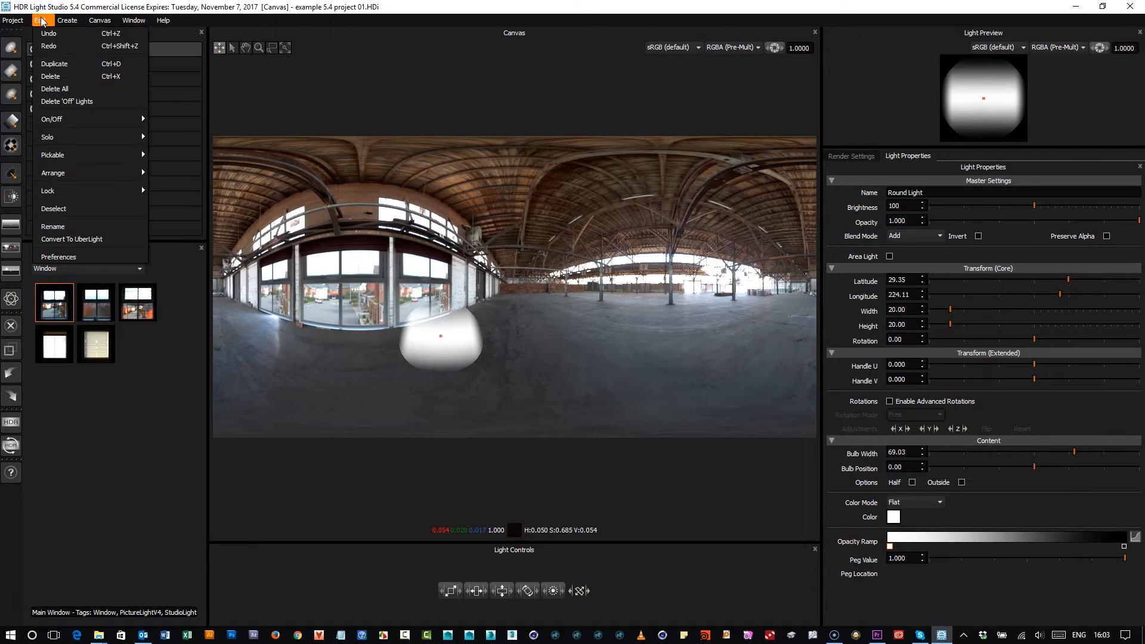
{"action": "left_click", "coordinate": [93, 240]}
{"action": "left_click", "coordinate": [918, 251]}
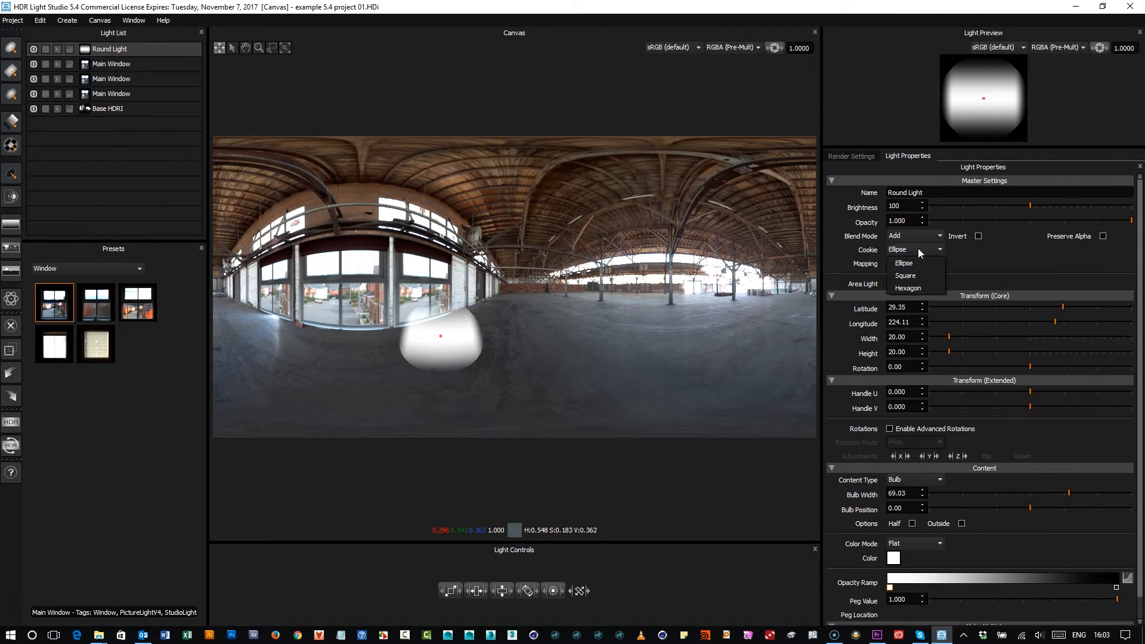
{"action": "left_click", "coordinate": [916, 276]}
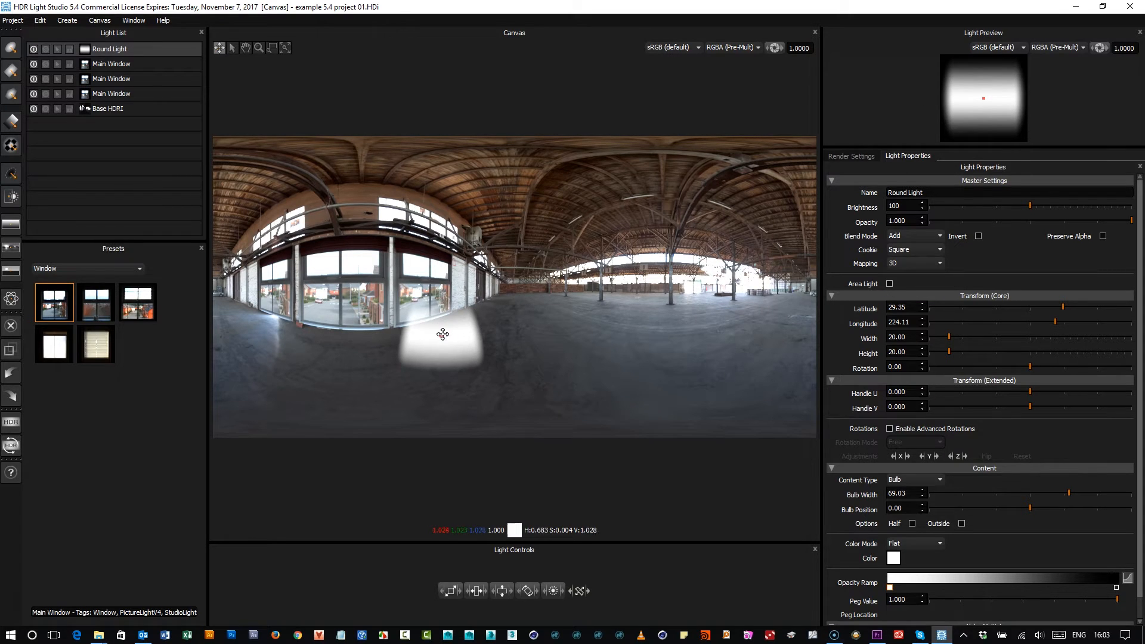
Enable advanced rotations in H-Lock mode for the floor light and place it at about latitude 19.74, longitude 229.45
{"action": "mouse_move", "coordinate": [442, 335]}
{"action": "left_mouse_down"}
{"action": "mouse_move", "coordinate": [418, 334]}
{"action": "mouse_move", "coordinate": [429, 324]}
{"action": "left_mouse_up"}
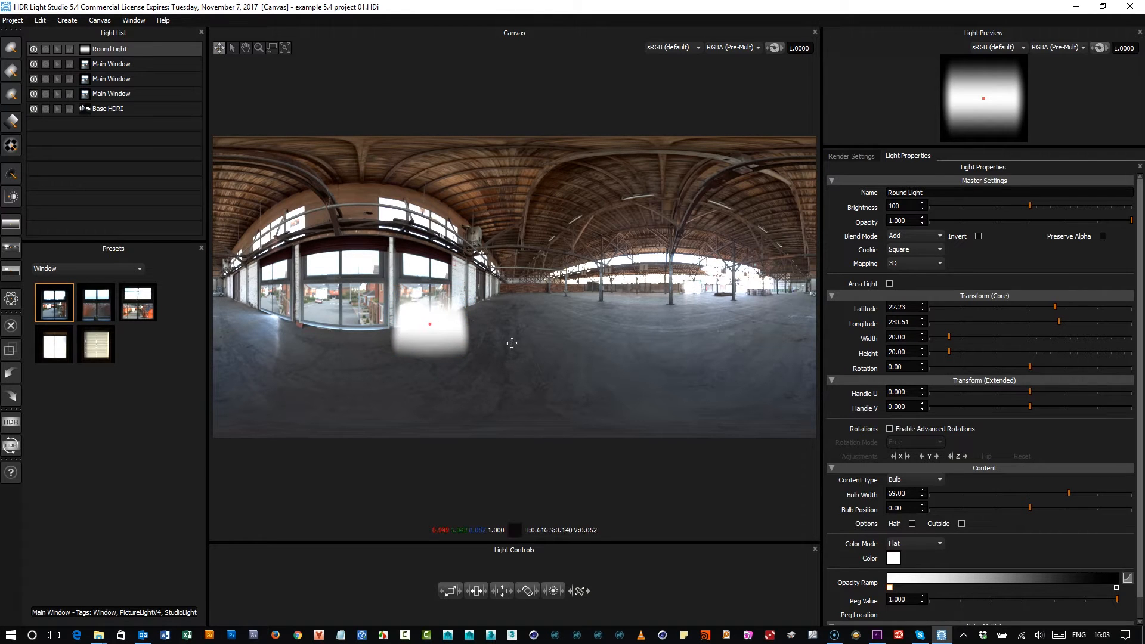
{"action": "left_click", "coordinate": [899, 428]}
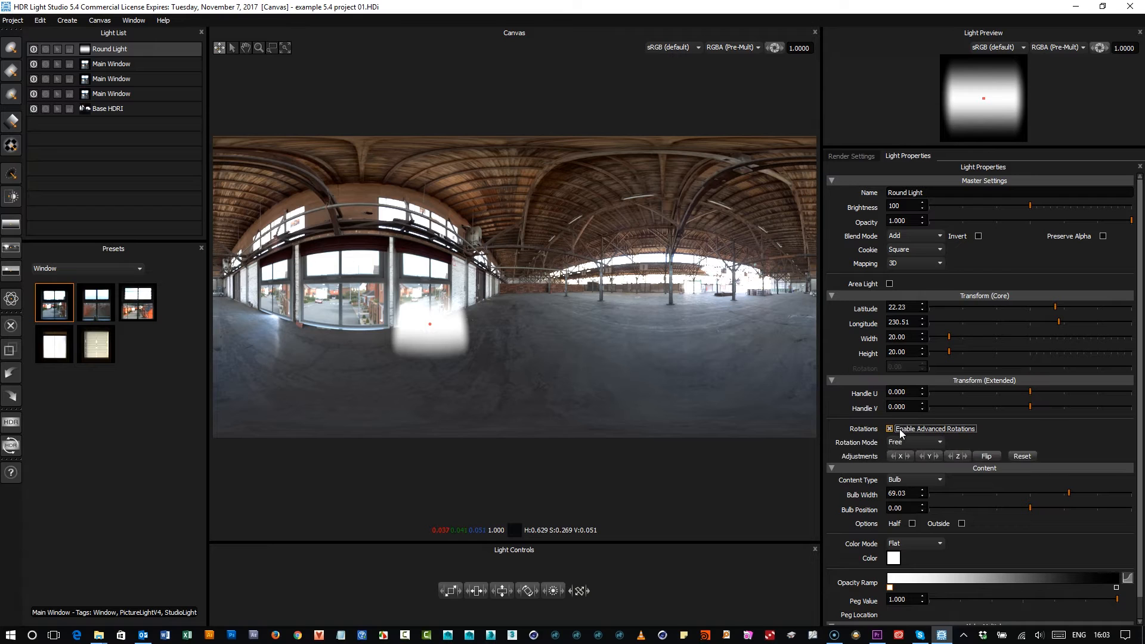
{"action": "left_click", "coordinate": [904, 441]}
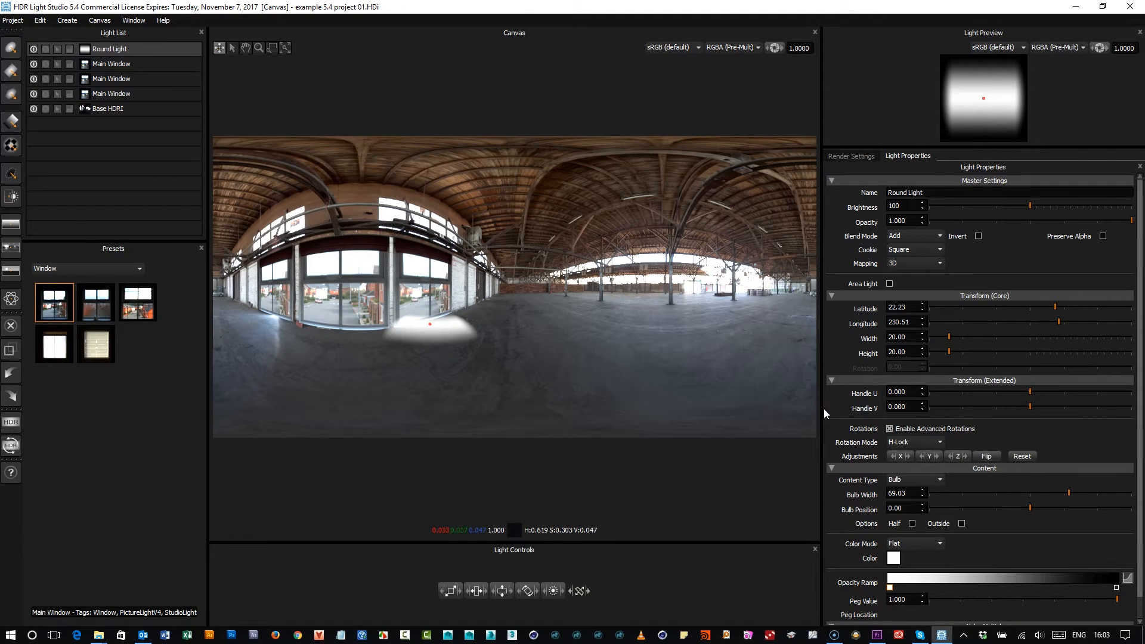
{"action": "left_click_drag", "start_coordinate": [430, 324], "coordinate": [432, 319]}
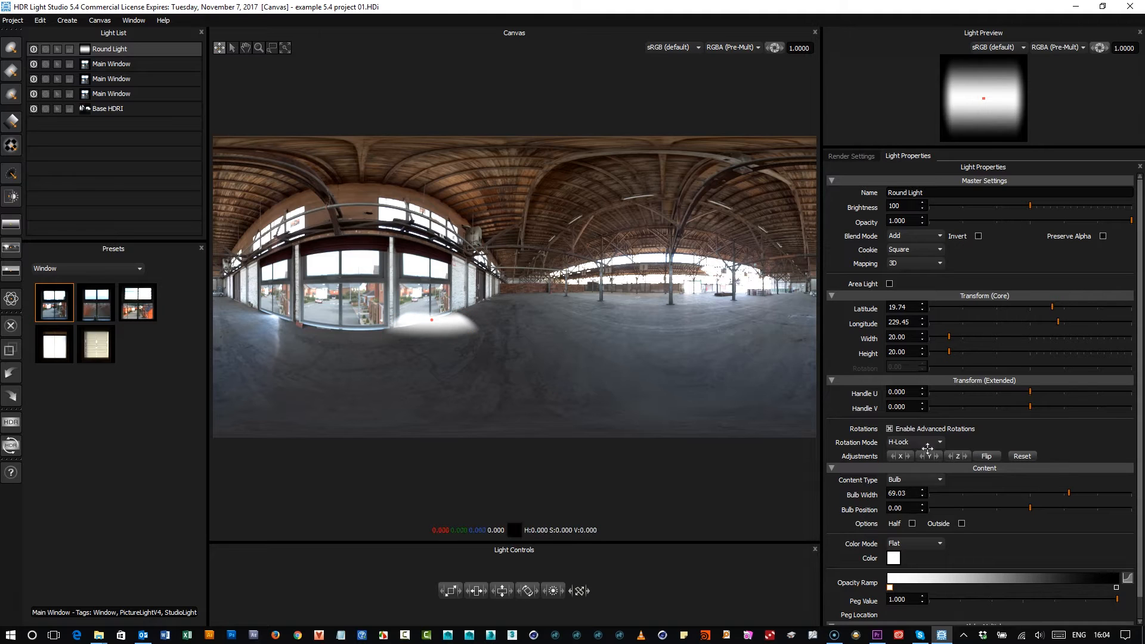
Try out rotations on the floor light with resets in between, angling it along the windows at about latitude 17.25, longitude 228.38
{"action": "left_click_drag", "start_coordinate": [933, 458], "coordinate": [964, 459]}
{"action": "left_click", "coordinate": [1023, 456]}
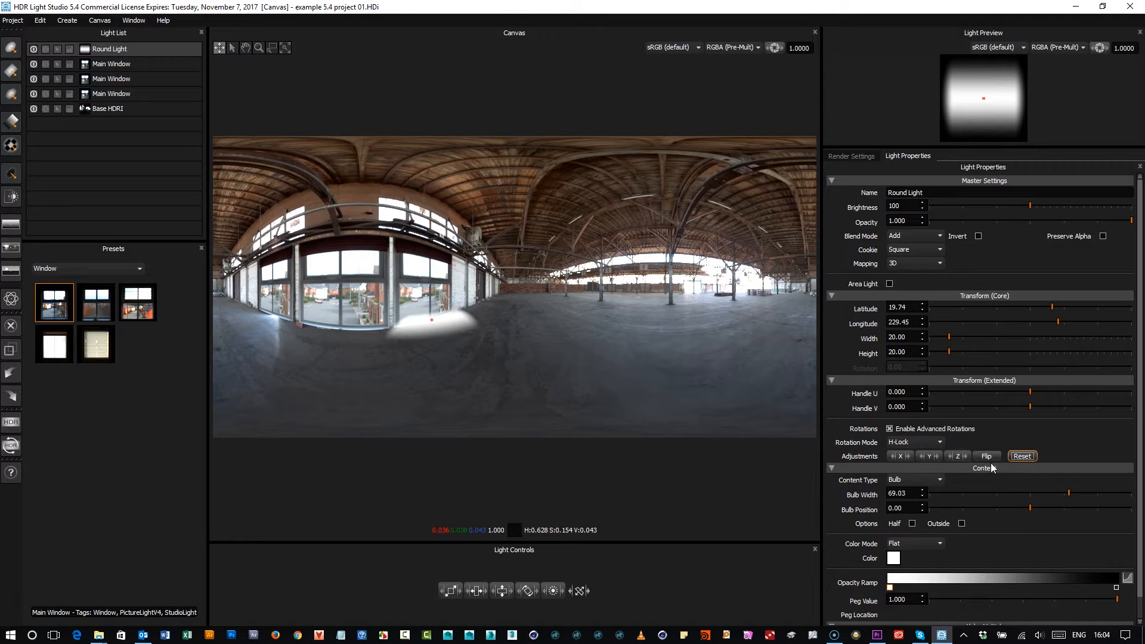
{"action": "left_click_drag", "start_coordinate": [928, 459], "coordinate": [865, 464]}
{"action": "left_click", "coordinate": [1024, 456]}
{"action": "left_click_drag", "start_coordinate": [433, 321], "coordinate": [435, 316]}
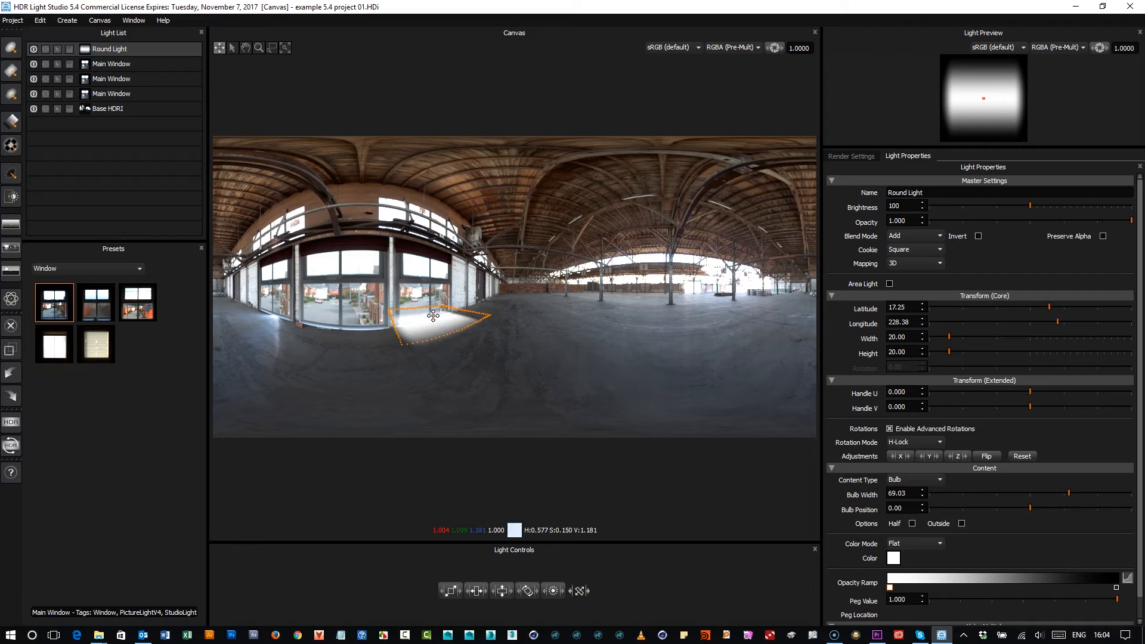
Fine-tune the floor light's Z rotation against the base of the first window in a close-up view
{"action": "left_click", "coordinate": [272, 48]}
{"action": "left_click_drag", "start_coordinate": [298, 226], "coordinate": [543, 379]}
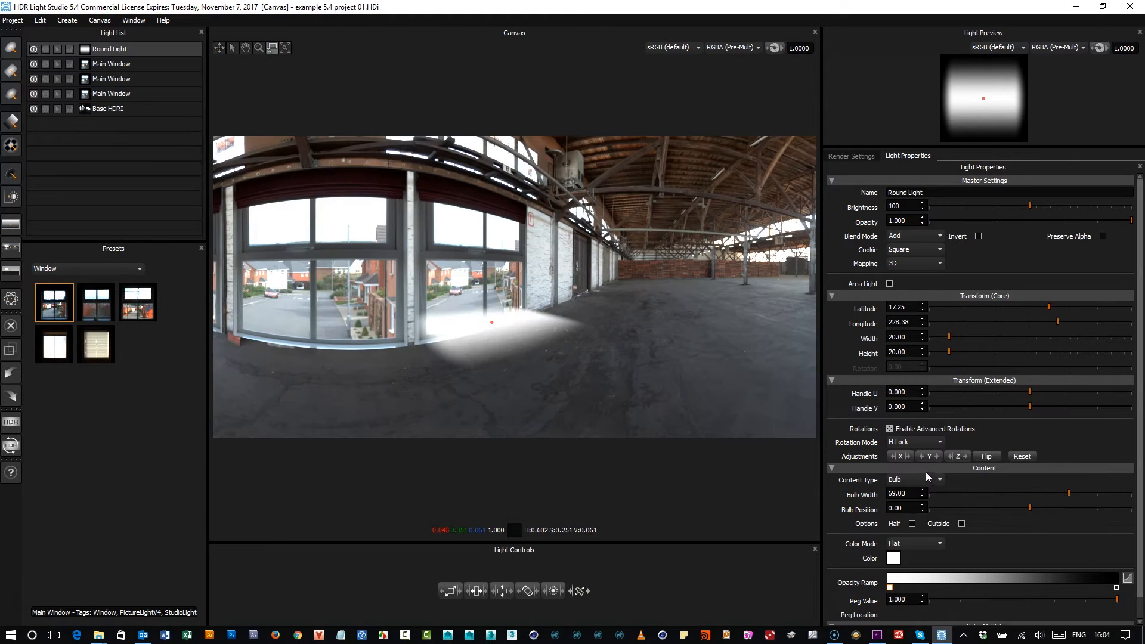
{"action": "mouse_move", "coordinate": [965, 457]}
{"action": "left_mouse_down"}
{"action": "mouse_move", "coordinate": [988, 453]}
{"action": "mouse_move", "coordinate": [941, 455]}
{"action": "mouse_move", "coordinate": [948, 446]}
{"action": "left_mouse_up"}
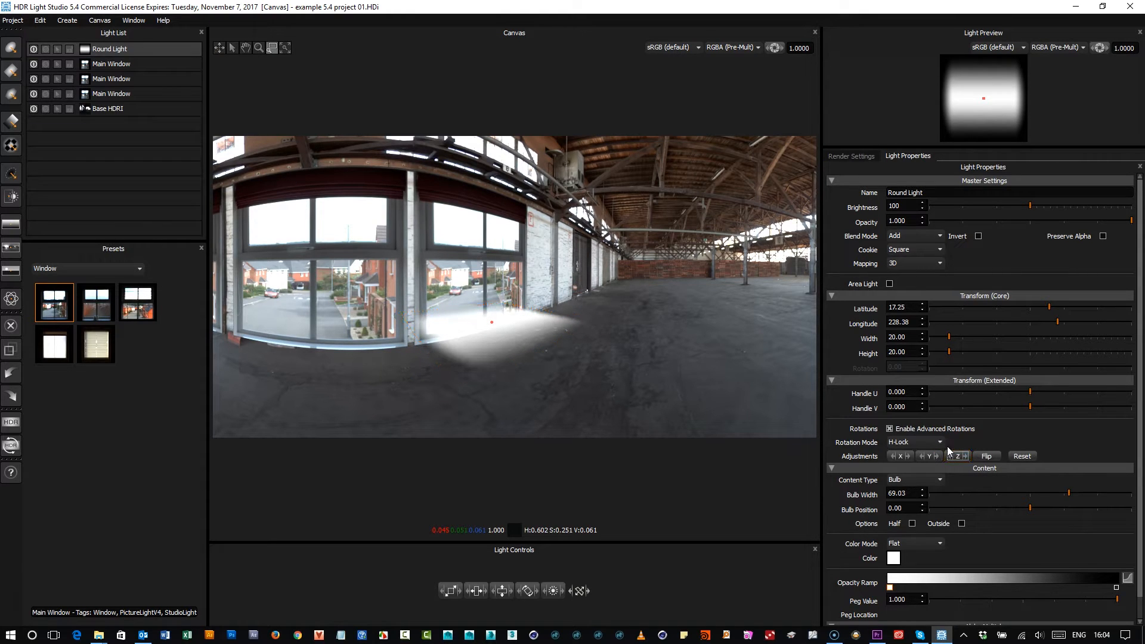
Move the floor light to about latitude 19.87, longitude 229.25, and set its height to 26 and bulb width to 42.48
{"action": "left_click", "coordinate": [220, 47]}
{"action": "left_click_drag", "start_coordinate": [488, 322], "coordinate": [489, 331]}
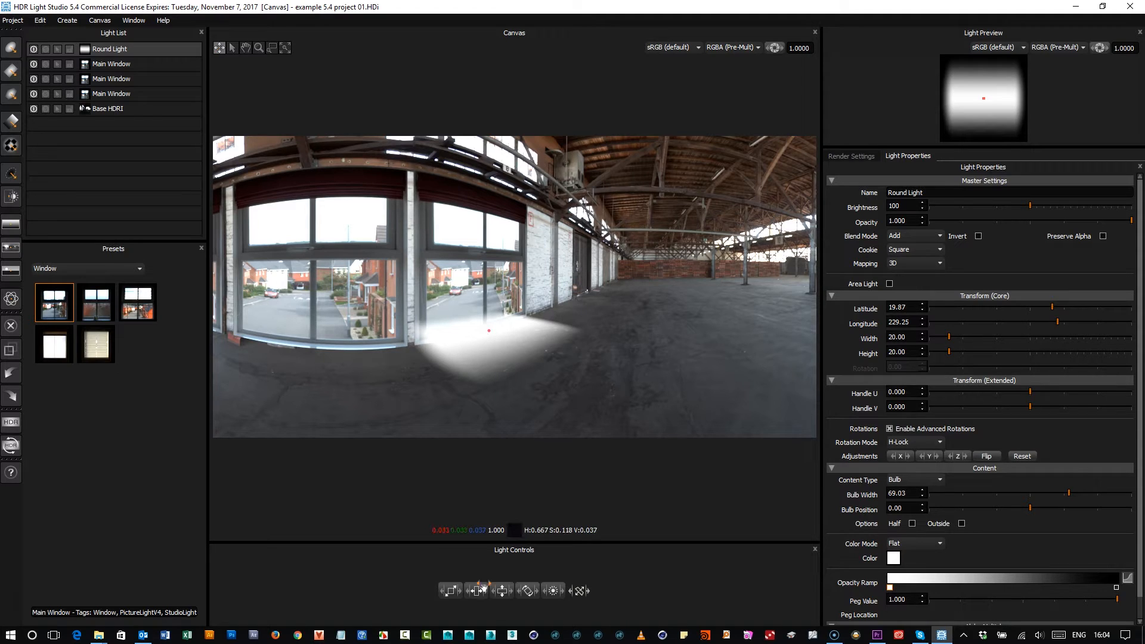
{"action": "left_click_drag", "start_coordinate": [503, 591], "coordinate": [571, 592]}
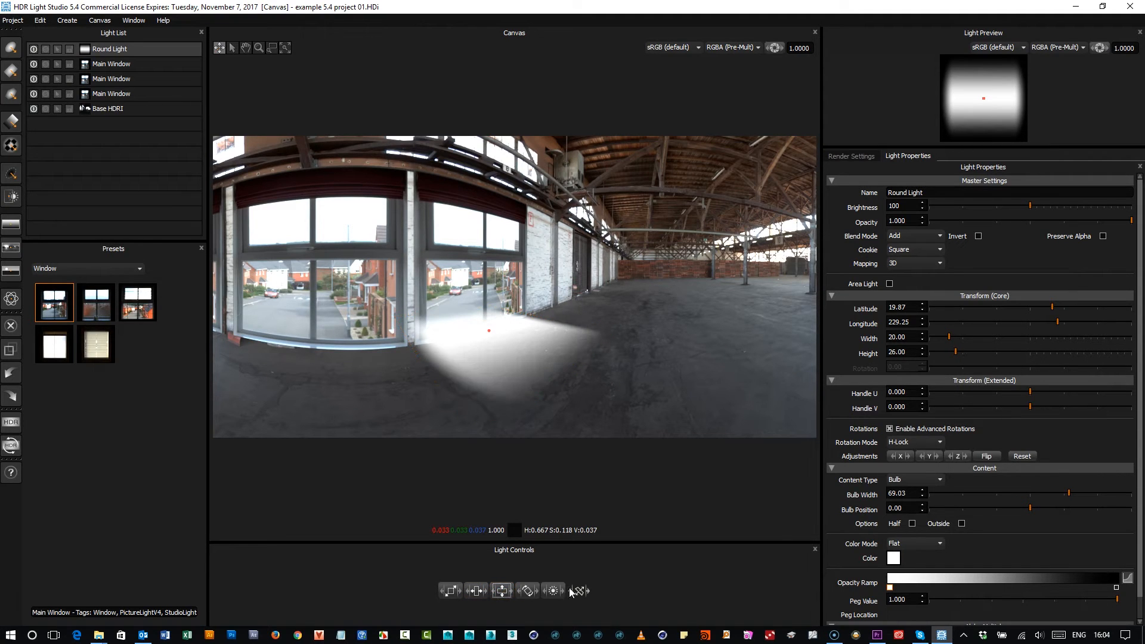
{"action": "left_click_drag", "start_coordinate": [1054, 494], "coordinate": [1018, 500]}
Place the floor light directly above the Base HDRI in the light order and set it to Amplify blending at brightness 815
{"action": "left_click_drag", "start_coordinate": [111, 49], "coordinate": [117, 96]}
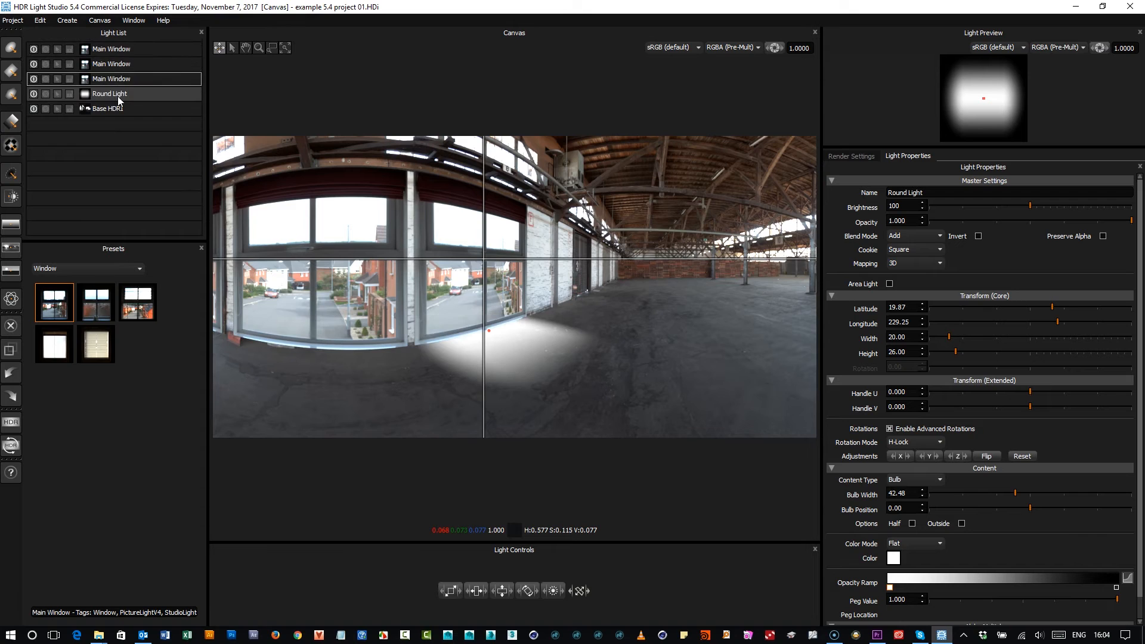
{"action": "left_click", "coordinate": [913, 236]}
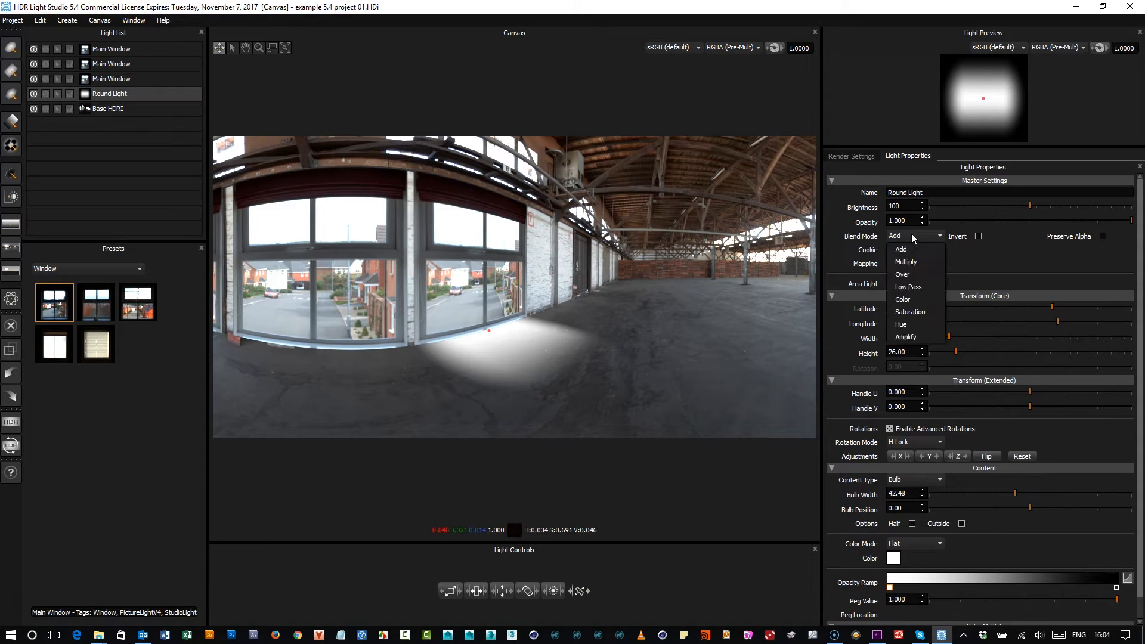
{"action": "left_click", "coordinate": [906, 337]}
{"action": "left_click_drag", "start_coordinate": [1031, 206], "coordinate": [1068, 205]}
Widen the floor light to 22, make it a half bulb, and align it with the window base at about latitude 18.94, longitude 230.17
{"action": "left_click_drag", "start_coordinate": [474, 592], "coordinate": [479, 596]}
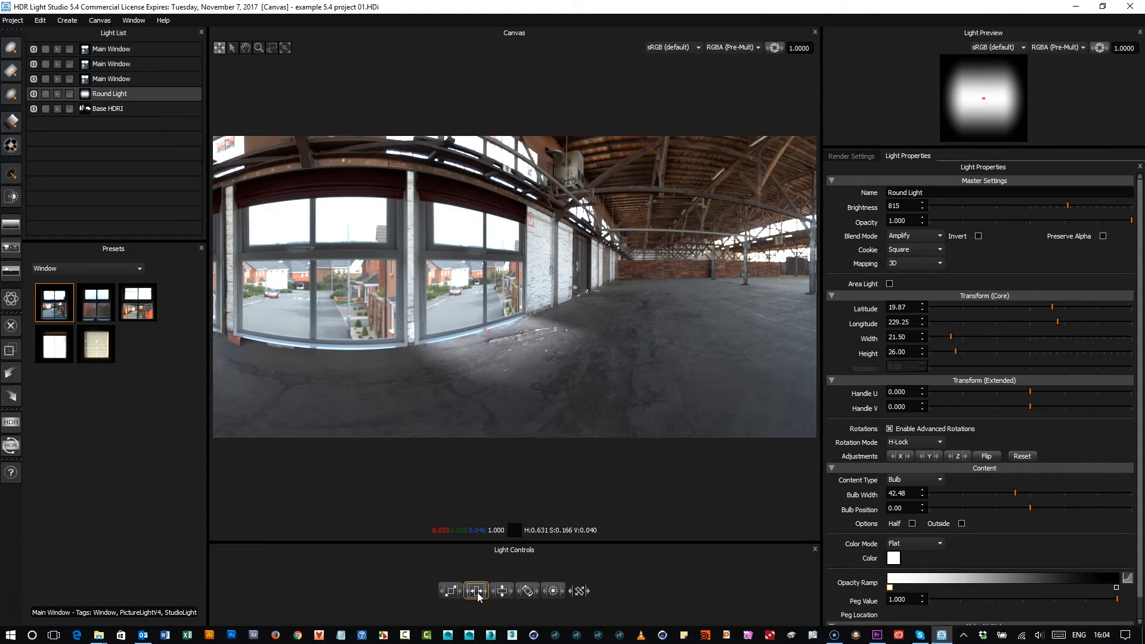
{"action": "left_click", "coordinate": [912, 524]}
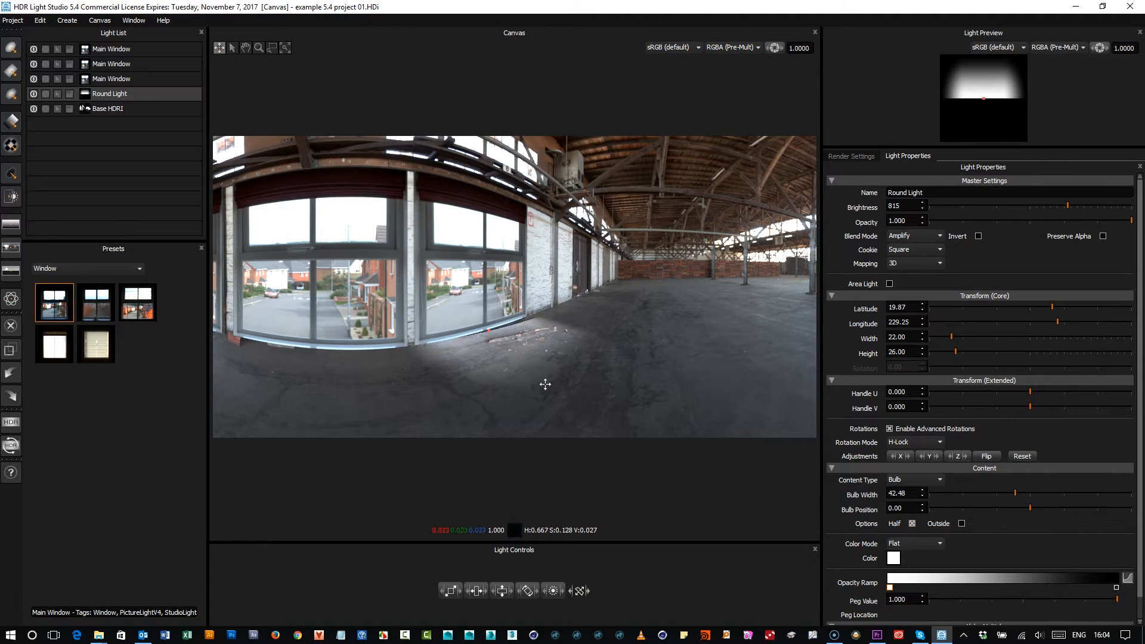
{"action": "left_click", "coordinate": [489, 333]}
{"action": "left_click_drag", "start_coordinate": [490, 332], "coordinate": [490, 333]}
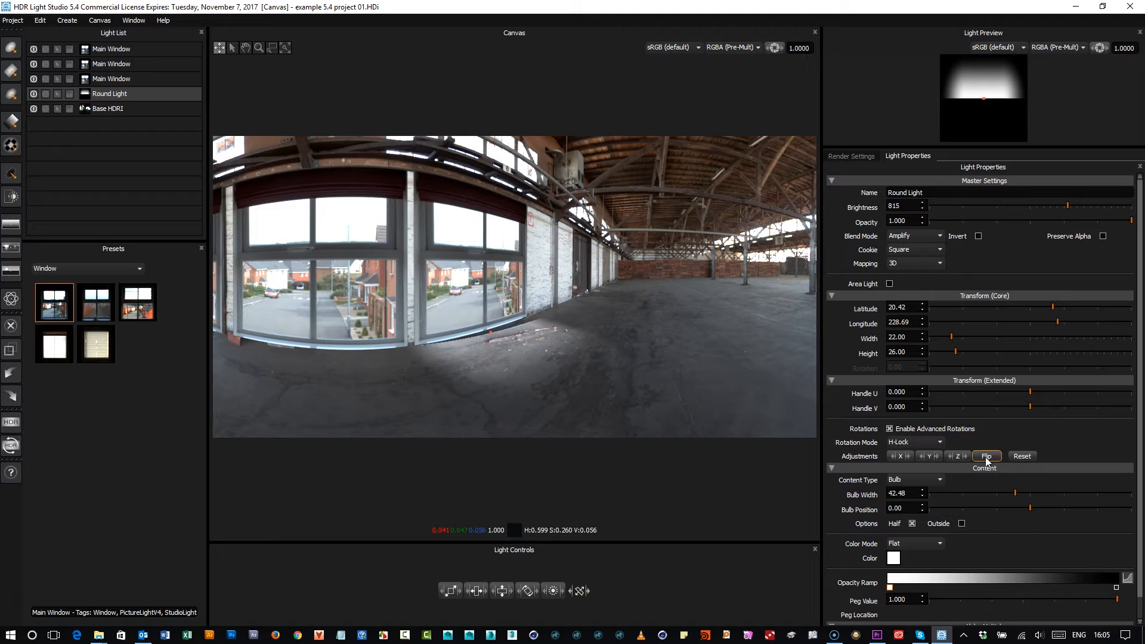
{"action": "left_click_drag", "start_coordinate": [966, 457], "coordinate": [954, 461]}
{"action": "left_click_drag", "start_coordinate": [491, 333], "coordinate": [485, 327]}
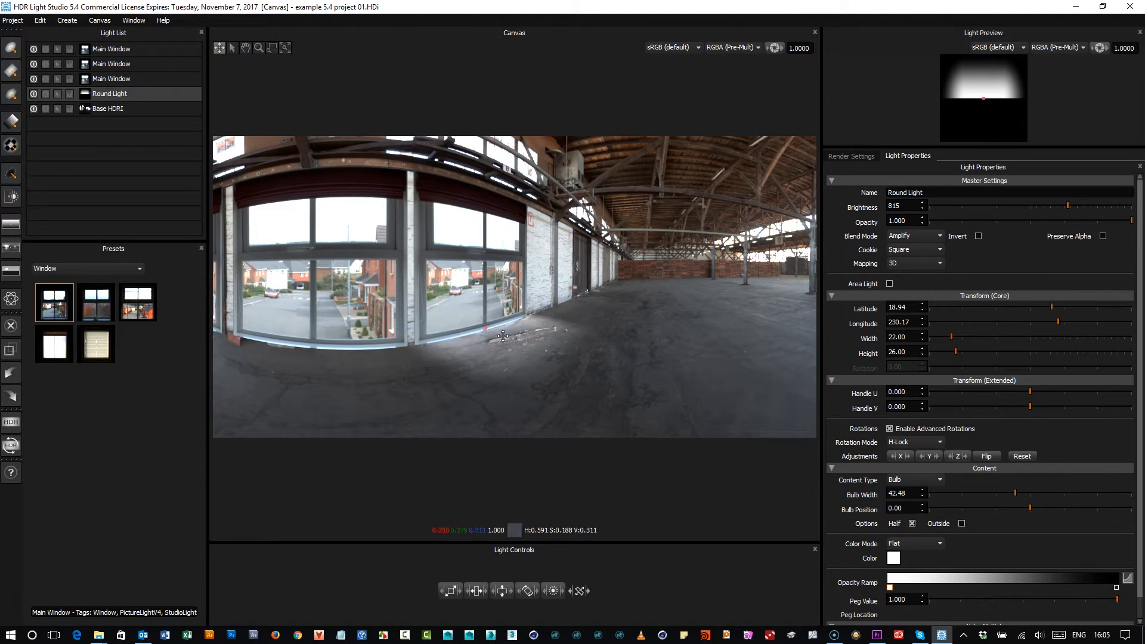
Duplicate the floor light for the middle window at about latitude 24.88, longitude 284.00, rotate it in Z to match the sill, and widen it to 26.50
{"action": "key", "text": "ctrl+d"}
{"action": "key", "text": "Return"}
{"action": "left_click_drag", "start_coordinate": [334, 340], "coordinate": [312, 347]}
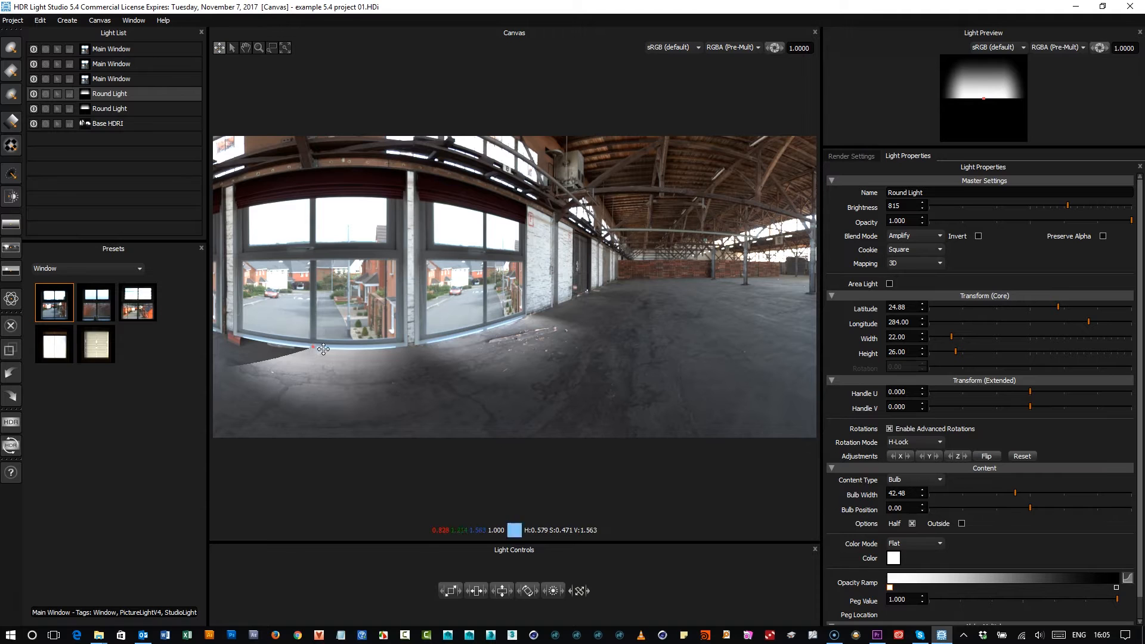
{"action": "left_click_drag", "start_coordinate": [961, 457], "coordinate": [1081, 458]}
{"action": "mouse_move", "coordinate": [957, 458]}
{"action": "left_mouse_down"}
{"action": "mouse_move", "coordinate": [982, 456]}
{"action": "mouse_move", "coordinate": [967, 459]}
{"action": "left_mouse_up"}
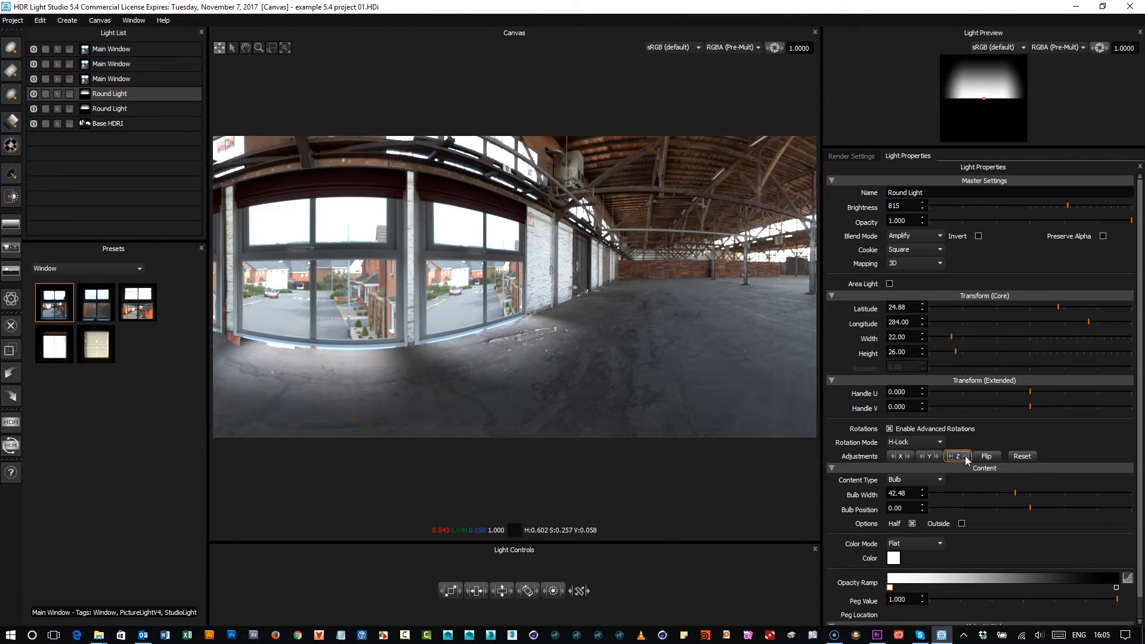
{"action": "left_click_drag", "start_coordinate": [480, 592], "coordinate": [488, 595]}
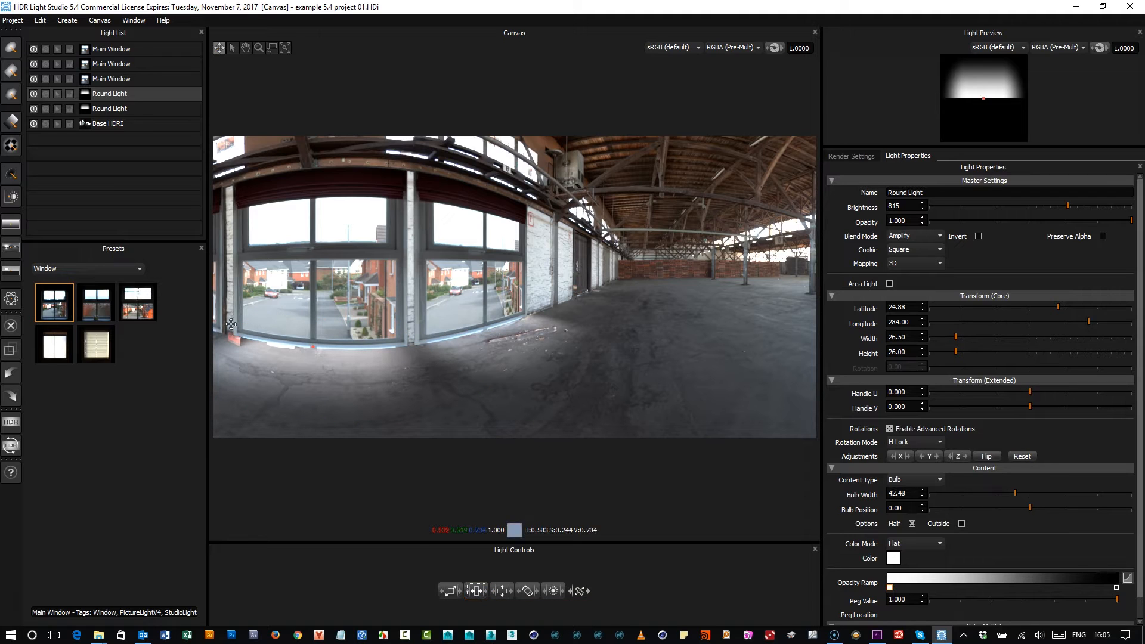
Duplicate the middle floor light and move the copy to the base of the third window at about latitude 16.53, longitude 324.18
{"action": "left_click", "coordinate": [245, 48]}
{"action": "left_click_drag", "start_coordinate": [258, 307], "coordinate": [513, 298]}
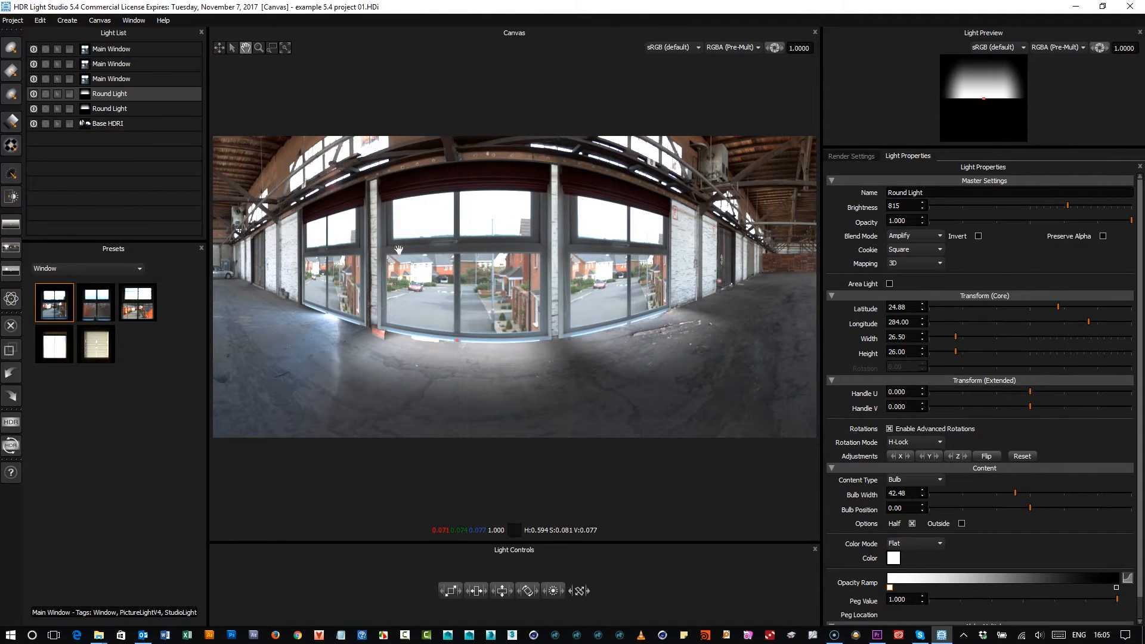
{"action": "key", "text": "ctrl+d"}
{"action": "key", "text": "Return"}
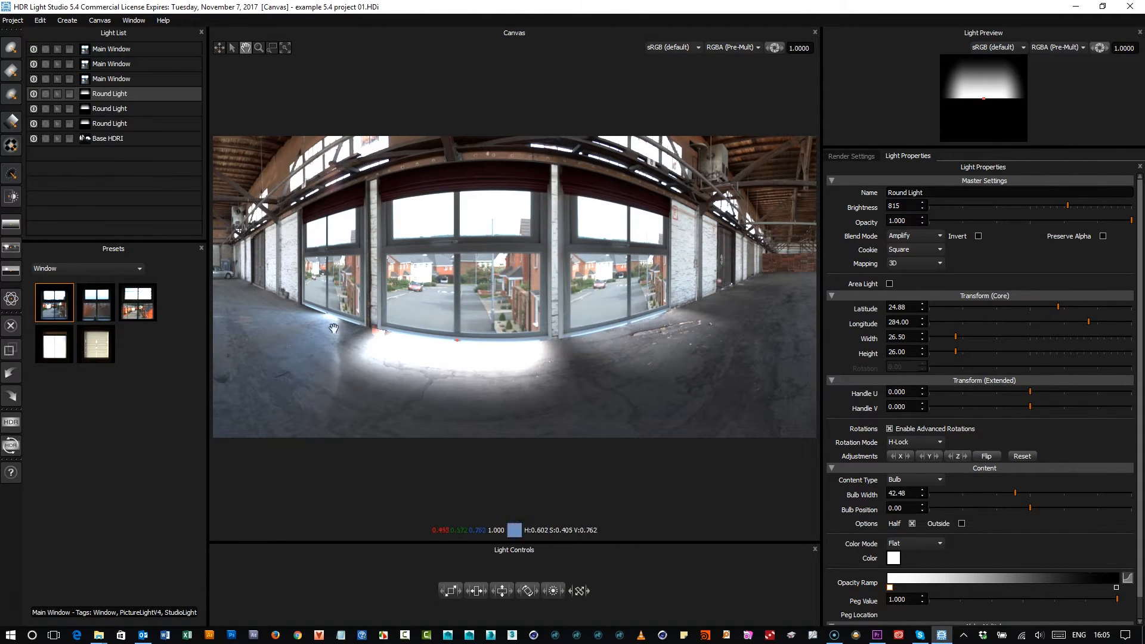
{"action": "left_click", "coordinate": [223, 47]}
{"action": "left_click_drag", "start_coordinate": [329, 318], "coordinate": [327, 313]}
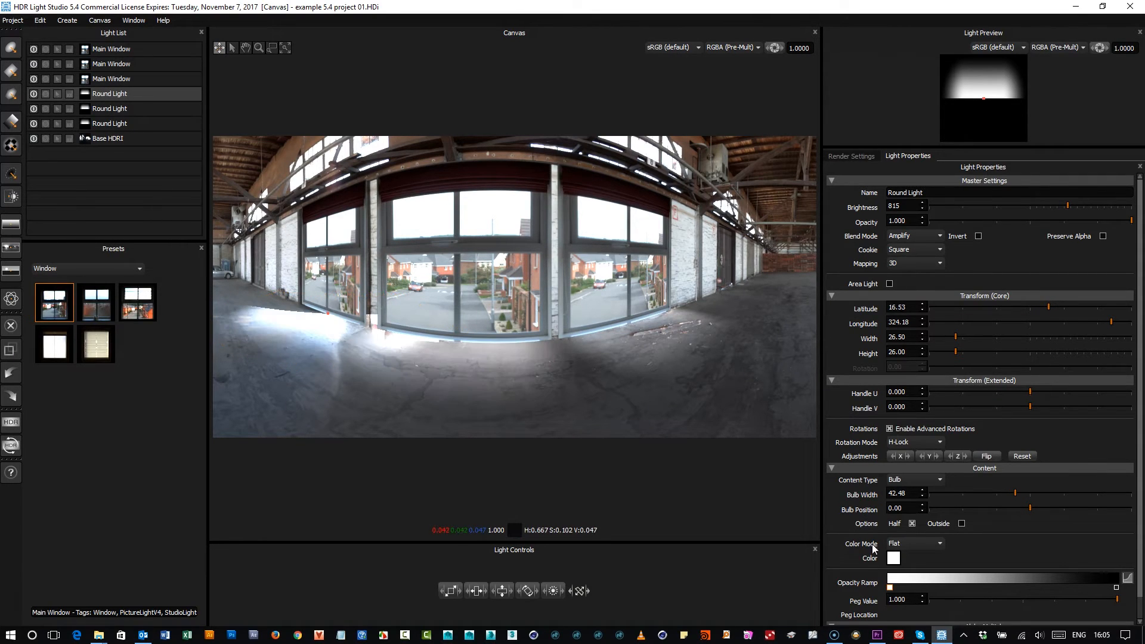
Rotate the third floor light in Z along its window, reduce its width to 19, and set its brightness to 301
{"action": "left_click_drag", "start_coordinate": [952, 459], "coordinate": [1065, 459]}
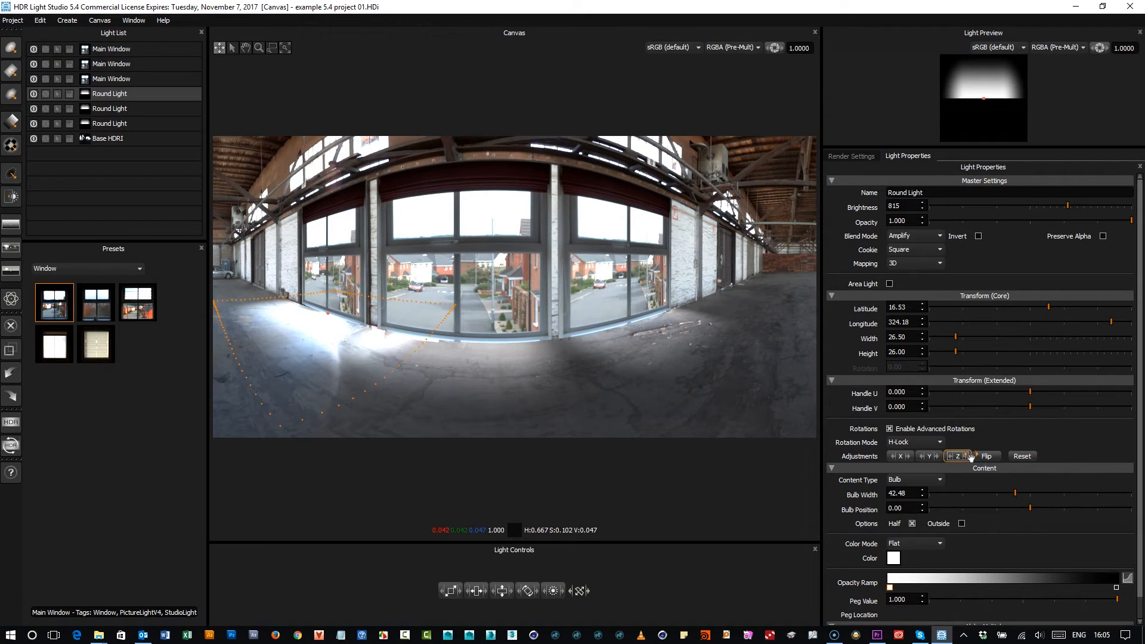
{"action": "left_click", "coordinate": [966, 456]}
{"action": "left_click_drag", "start_coordinate": [477, 594], "coordinate": [464, 599]}
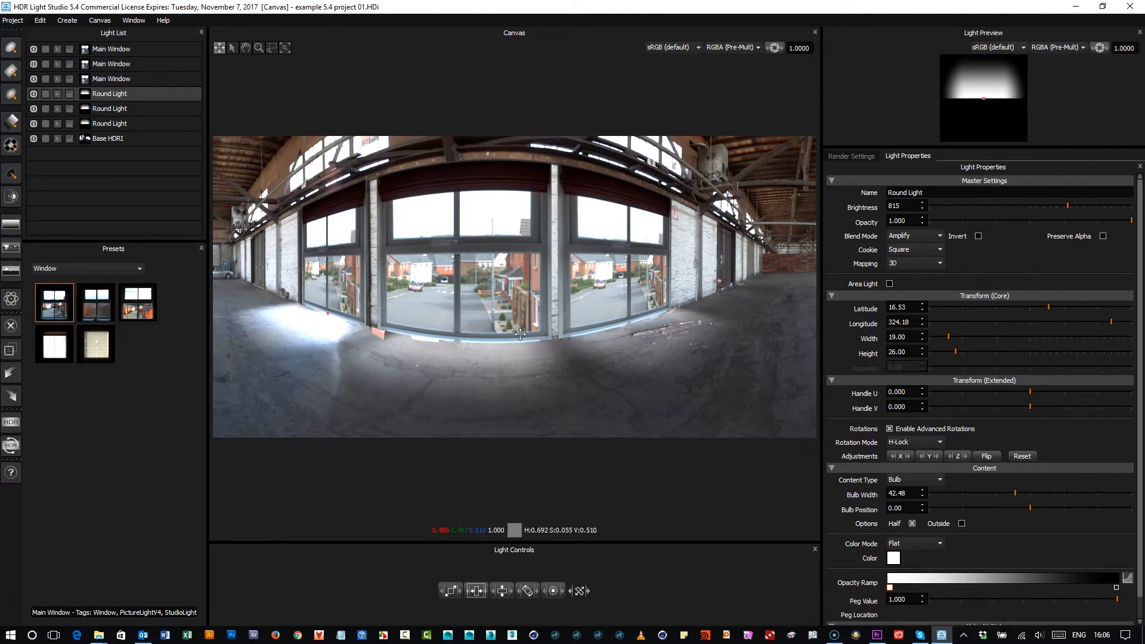
{"action": "left_click_drag", "start_coordinate": [1025, 205], "coordinate": [1041, 203]}
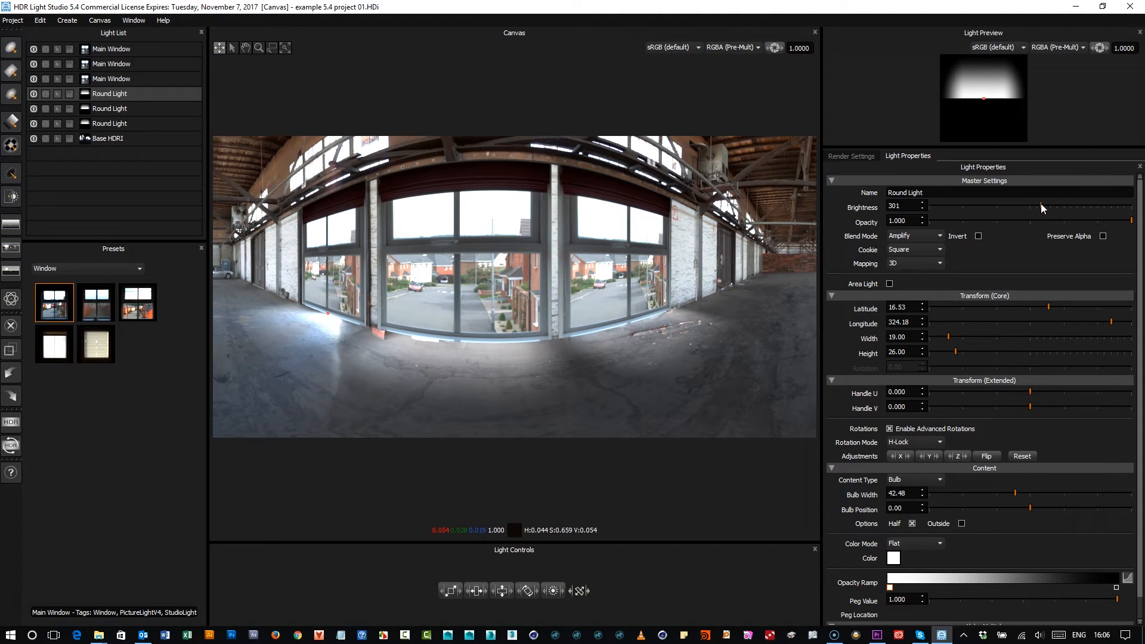
Compare the whole lit environment with the original by soloing the Base HDRI and restoring all the lights
{"action": "left_click", "coordinate": [287, 49]}
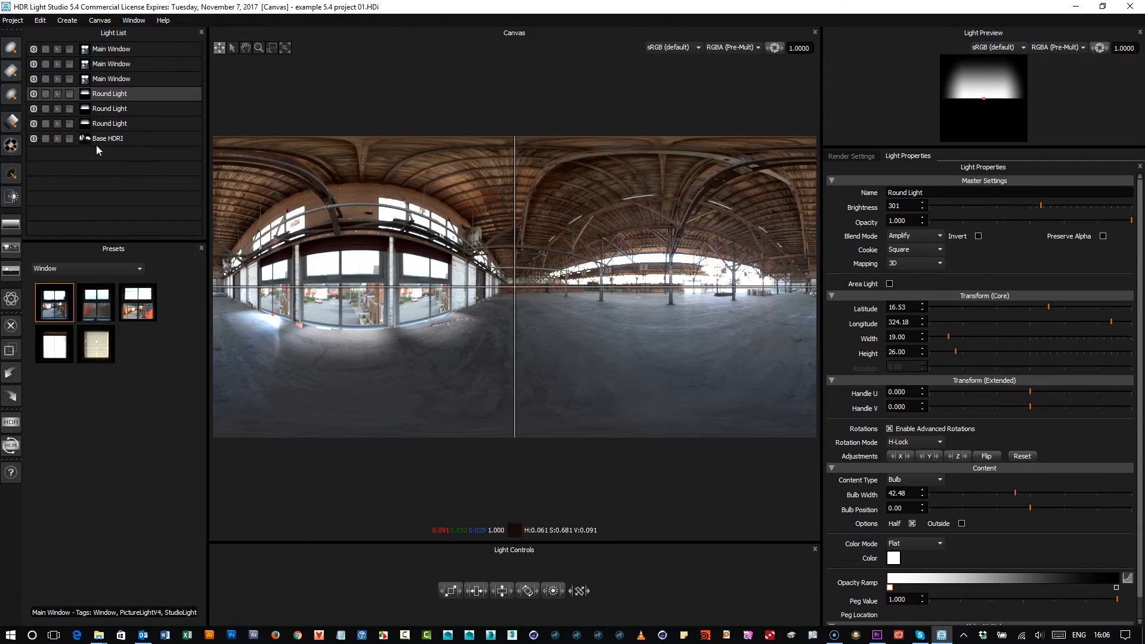
{"action": "left_click", "coordinate": [45, 138]}
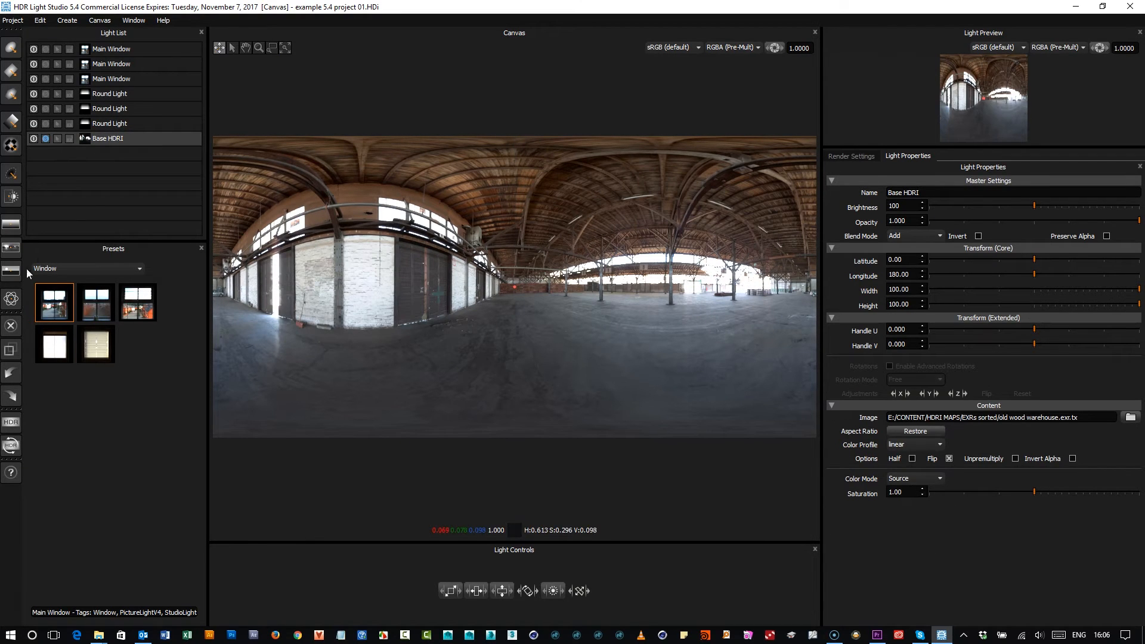
{"action": "left_click", "coordinate": [45, 139]}
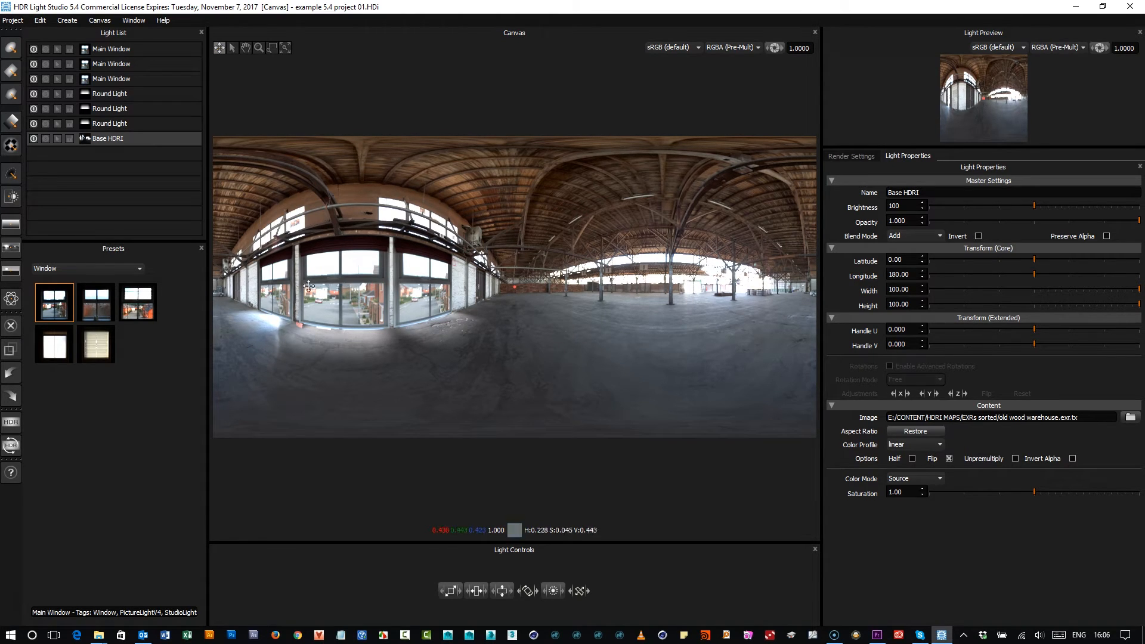
Add a Picture Light and choose hdrls_wall_1.png from the 5.4 images for demos folder as its image
{"action": "left_click", "coordinate": [12, 149]}
{"action": "left_click", "coordinate": [1131, 452]}
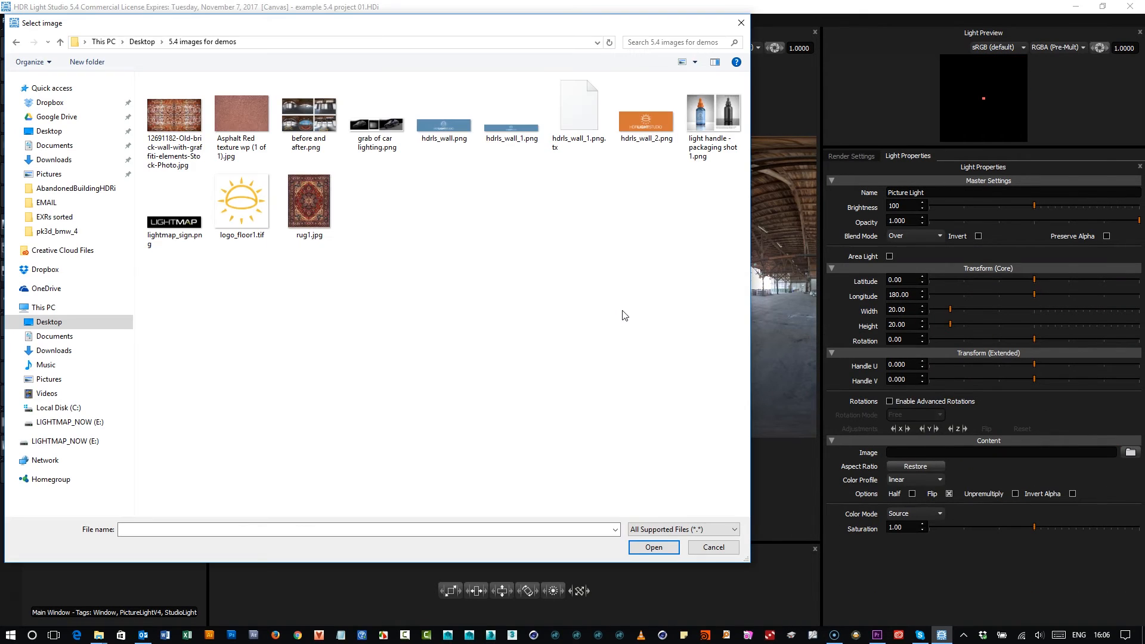
{"action": "left_click", "coordinate": [519, 124]}
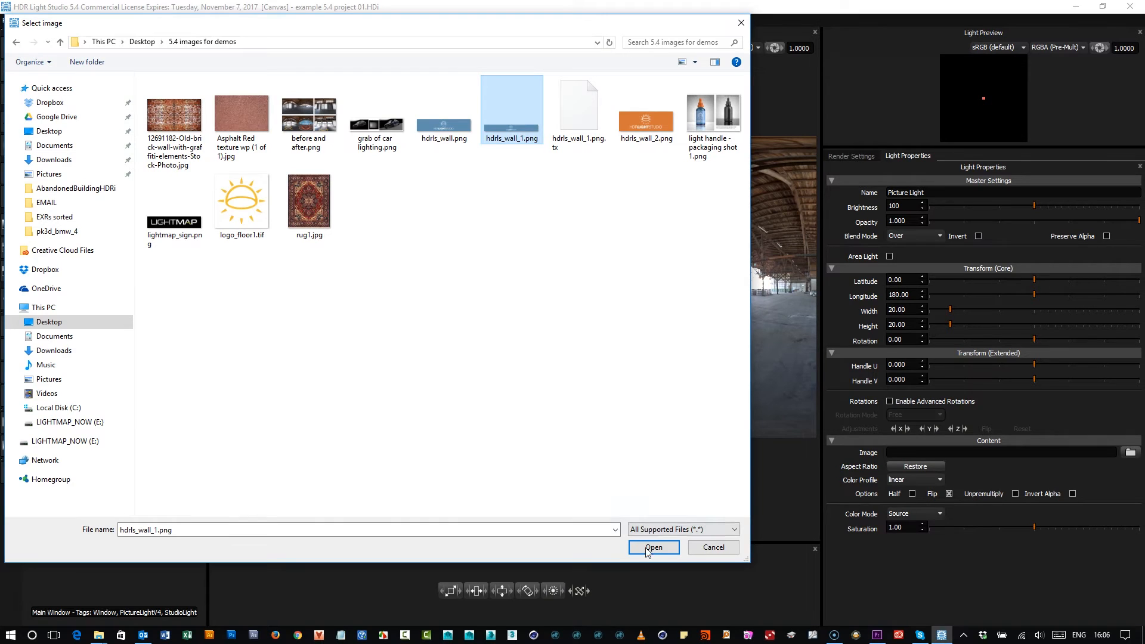
{"action": "right_click", "coordinate": [486, 222]}
{"action": "mouse_move", "coordinate": [518, 231]}
{"action": "left_click", "coordinate": [639, 230]}
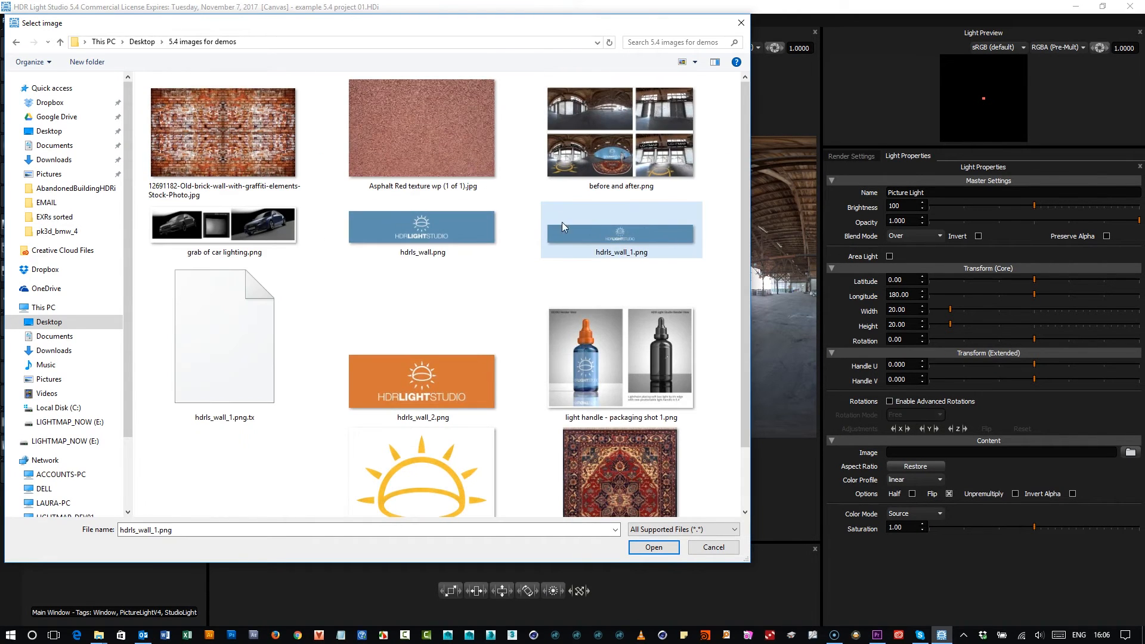
{"action": "left_click", "coordinate": [653, 548]}
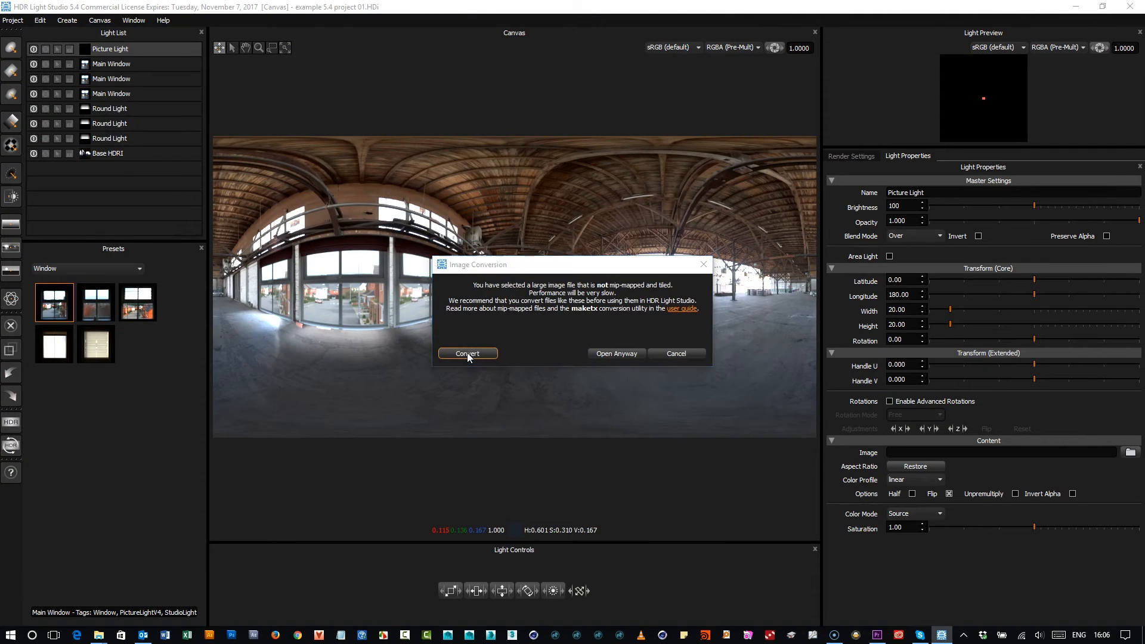
Convert the picture to hdrls_wall_1.png.tx, replacing the existing file, and set the light's color profile to sRGB
{"action": "left_click", "coordinate": [467, 353]}
{"action": "left_click", "coordinate": [1055, 608]}
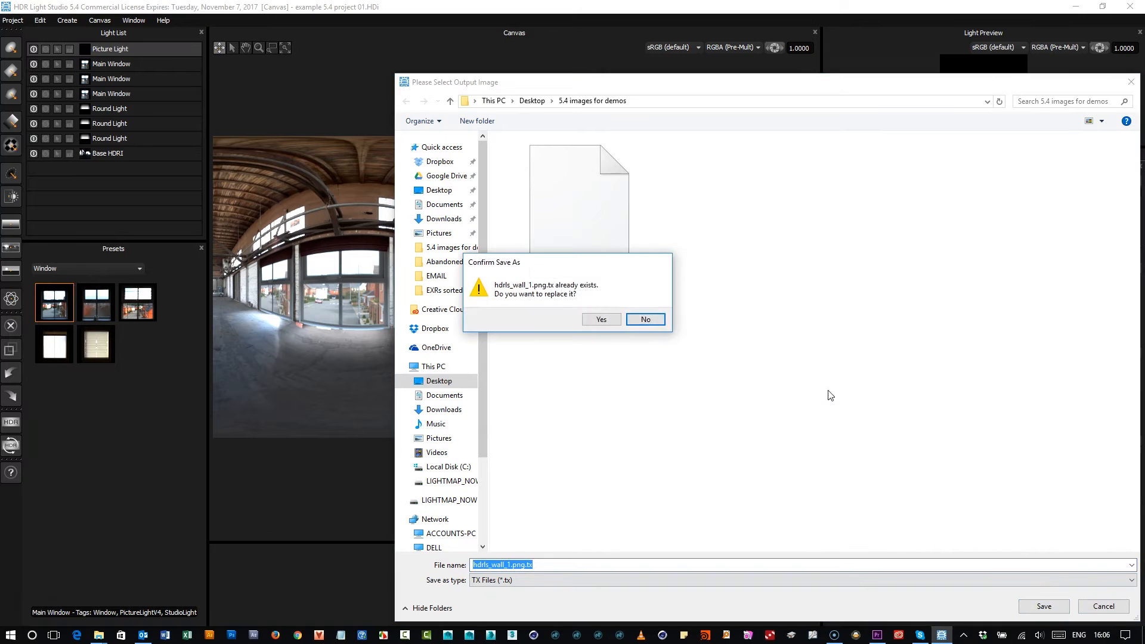
{"action": "left_click", "coordinate": [611, 323]}
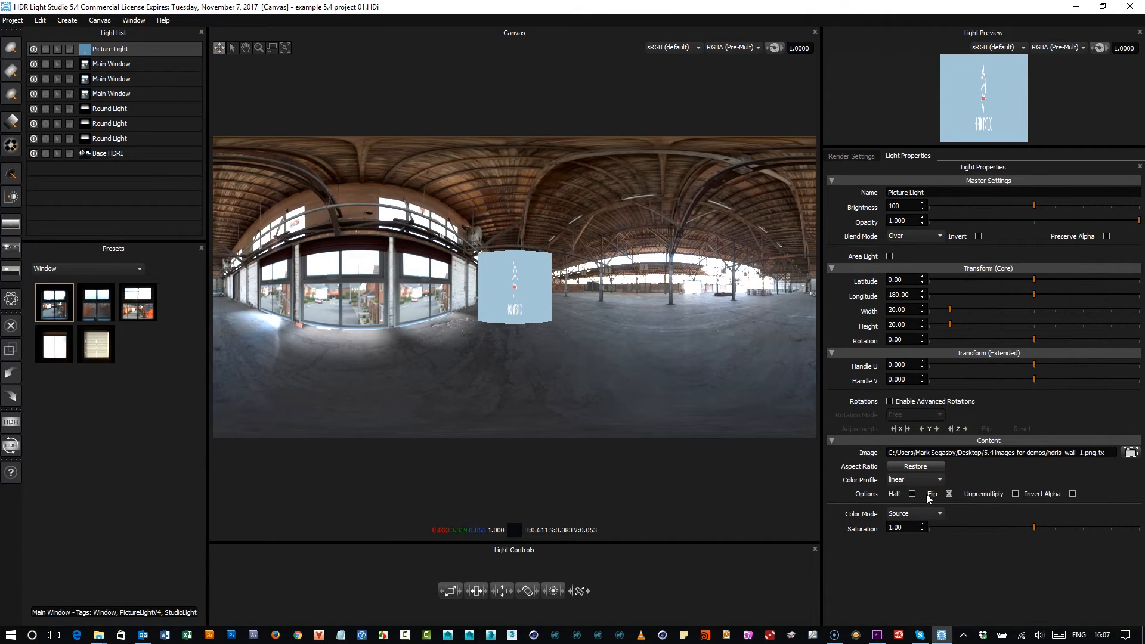
{"action": "left_click", "coordinate": [908, 480]}
{"action": "left_click", "coordinate": [906, 481]}
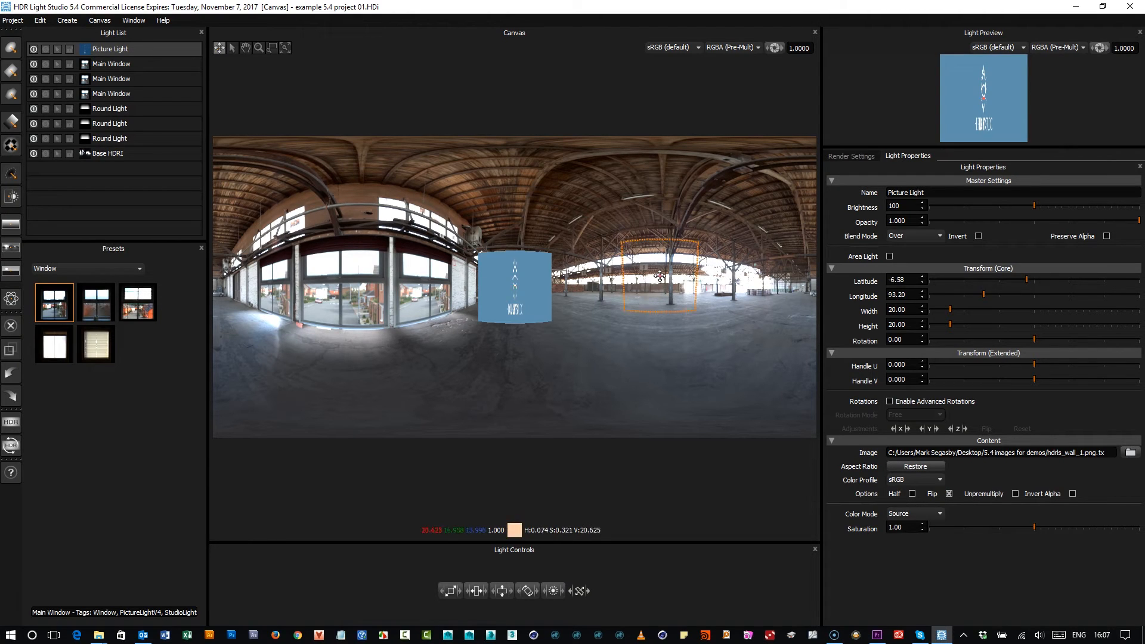
Set the picture light to advanced V-Lock rotations, widen it to 155, and place it opposite the windows at about latitude -10.85, longitude 88.58
{"action": "left_click", "coordinate": [658, 277]}
{"action": "left_click_drag", "start_coordinate": [658, 277], "coordinate": [657, 276]}
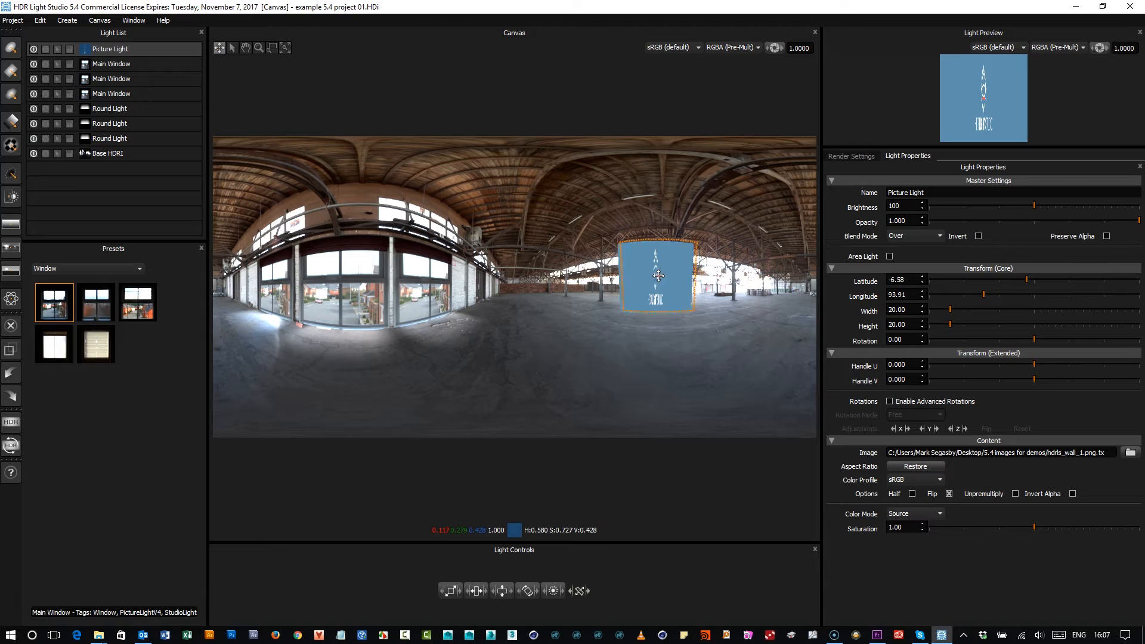
{"action": "left_click", "coordinate": [890, 402]}
{"action": "left_click", "coordinate": [924, 416]}
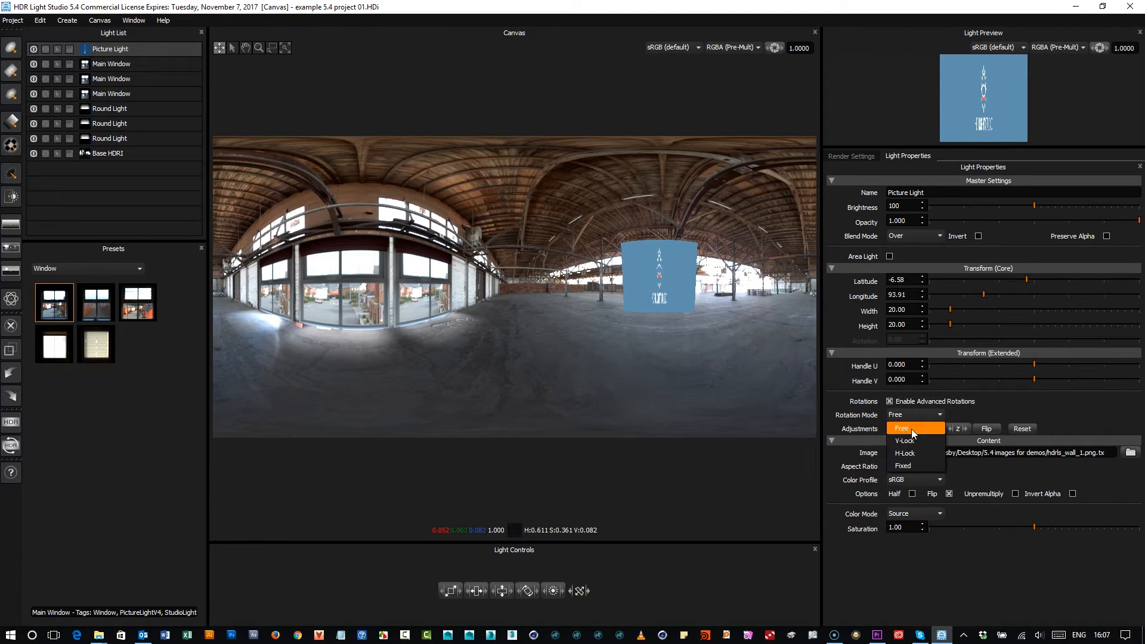
{"action": "left_click", "coordinate": [910, 441]}
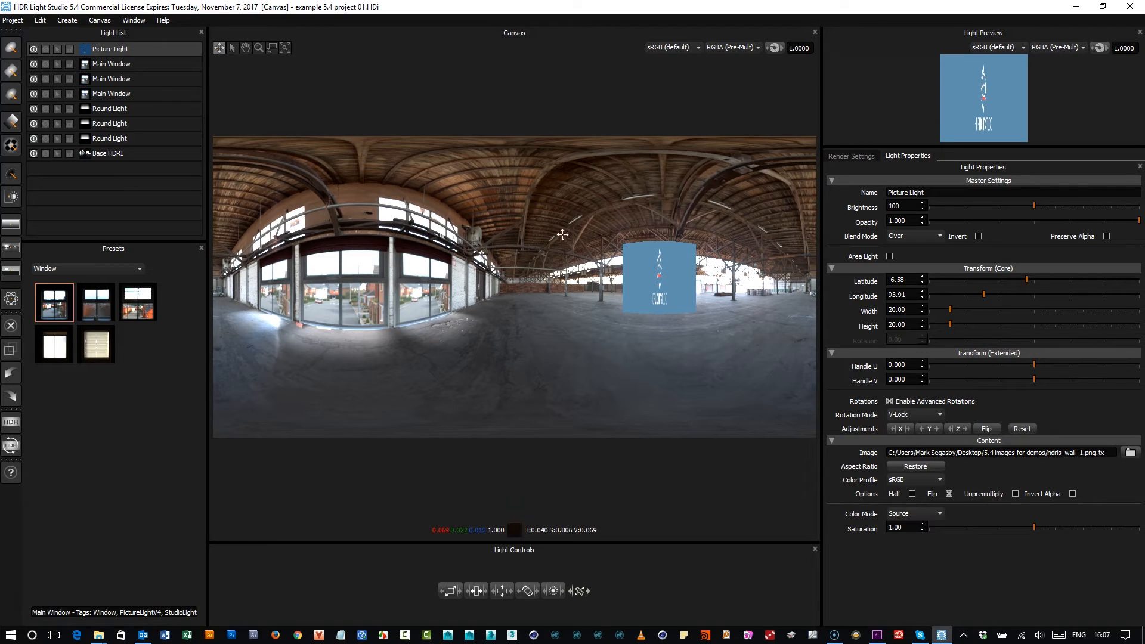
{"action": "left_click_drag", "start_coordinate": [476, 591], "coordinate": [799, 588]}
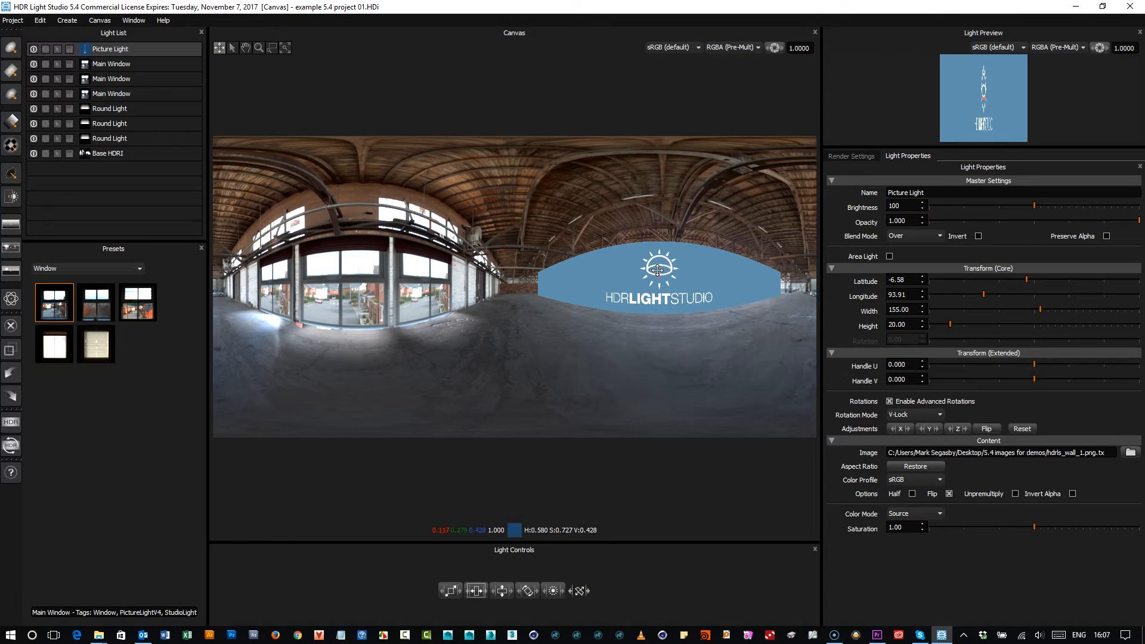
{"action": "mouse_move", "coordinate": [657, 271]}
{"action": "left_mouse_down"}
{"action": "mouse_move", "coordinate": [661, 235]}
{"action": "mouse_move", "coordinate": [667, 269]}
{"action": "left_mouse_up"}
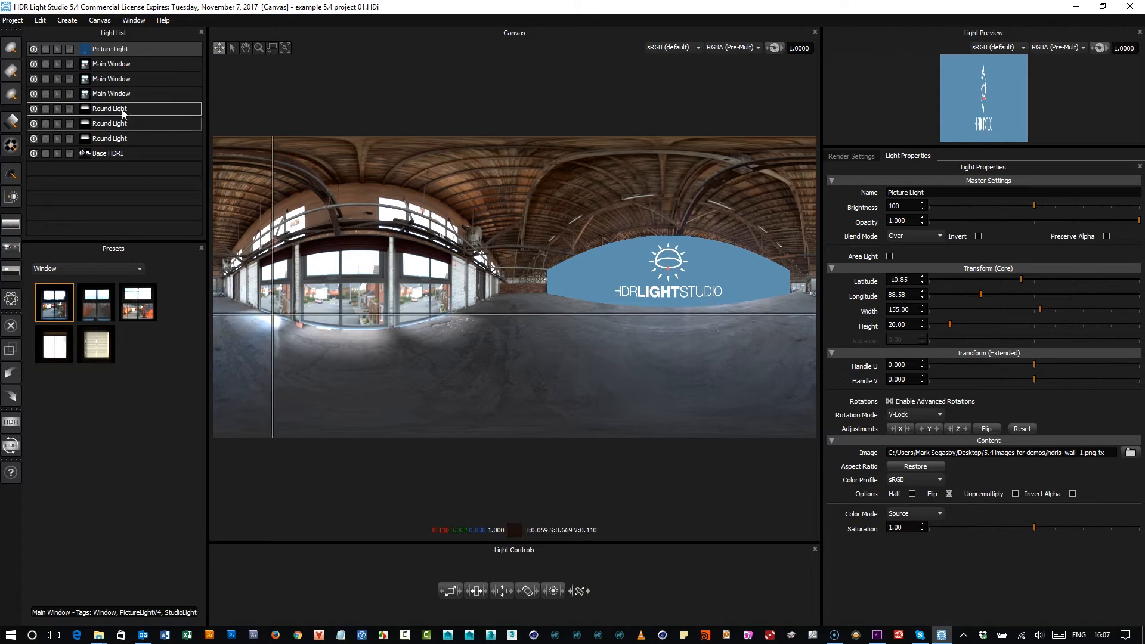
Duplicate the logo picture light and move the copy straight down onto the floor at about latitude 40.02, longitude 88.58
{"action": "left_click", "coordinate": [39, 20]}
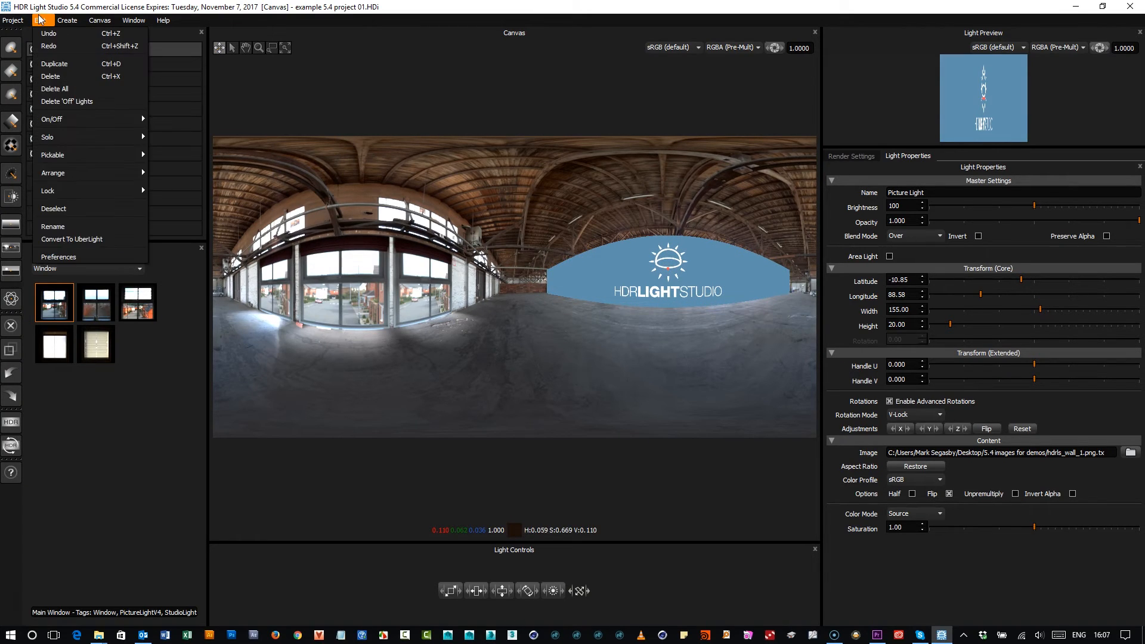
{"action": "left_click", "coordinate": [54, 63]}
{"action": "left_click", "coordinate": [532, 333]}
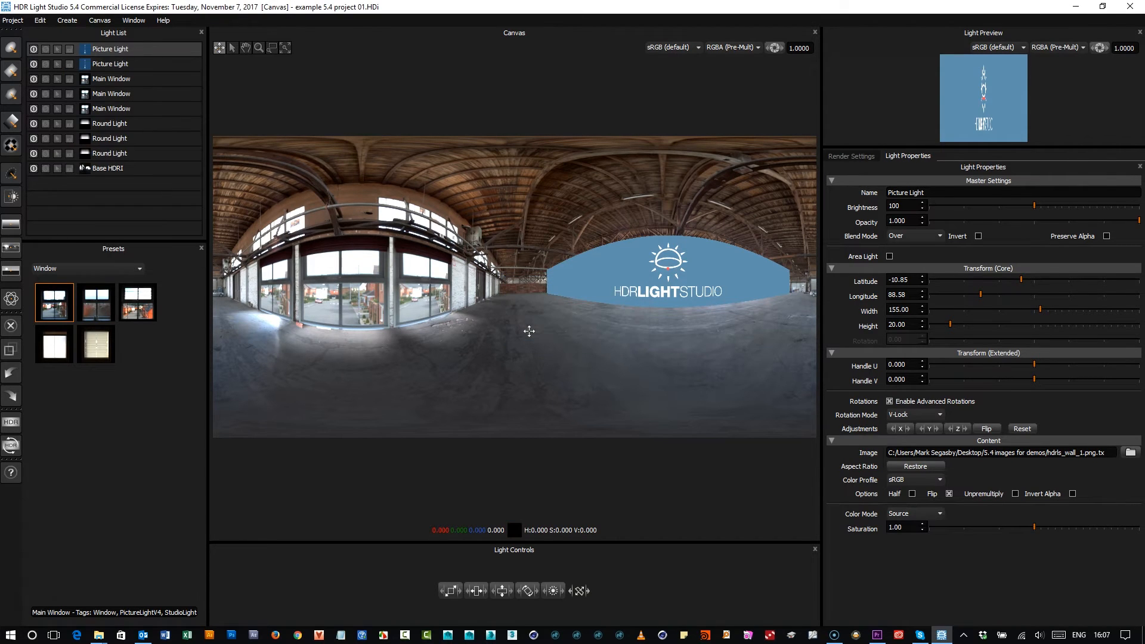
{"action": "left_click_drag", "start_coordinate": [661, 308], "coordinate": [667, 354]}
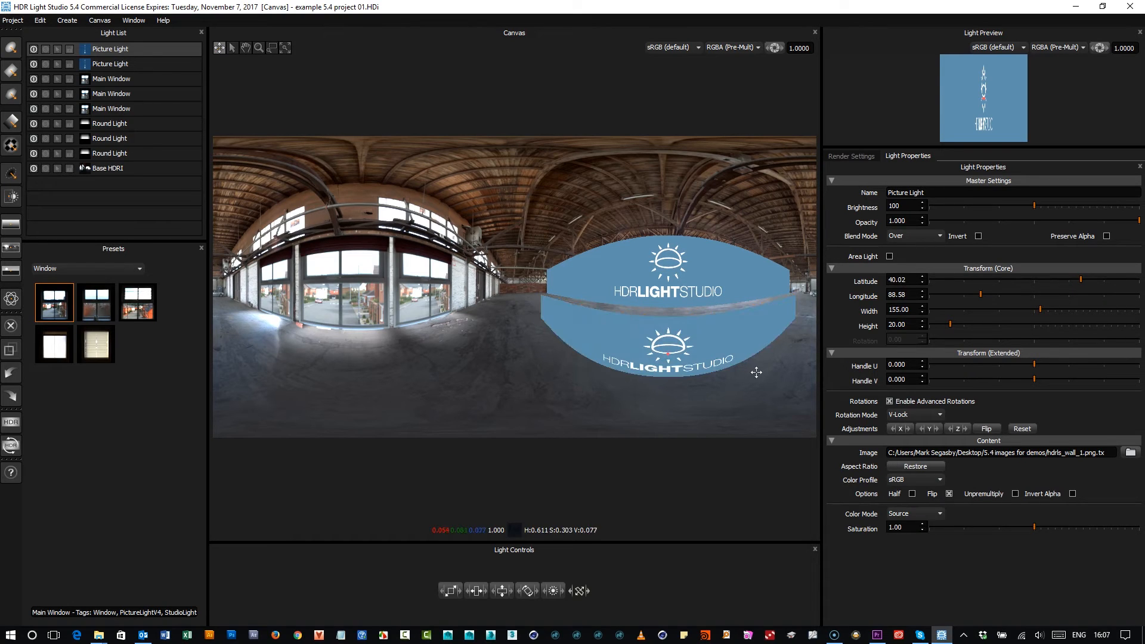
Convert the floor copy of the logo light to an UberLight with Bulb content and set its outer opacity peg value to 0
{"action": "left_click", "coordinate": [41, 21]}
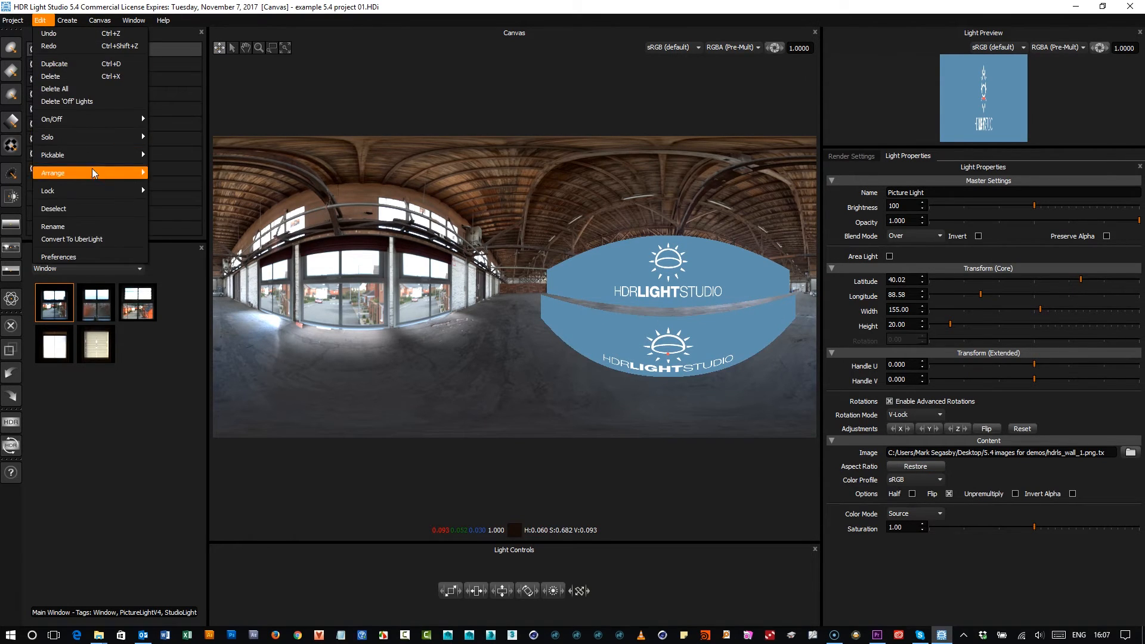
{"action": "left_click", "coordinate": [89, 239]}
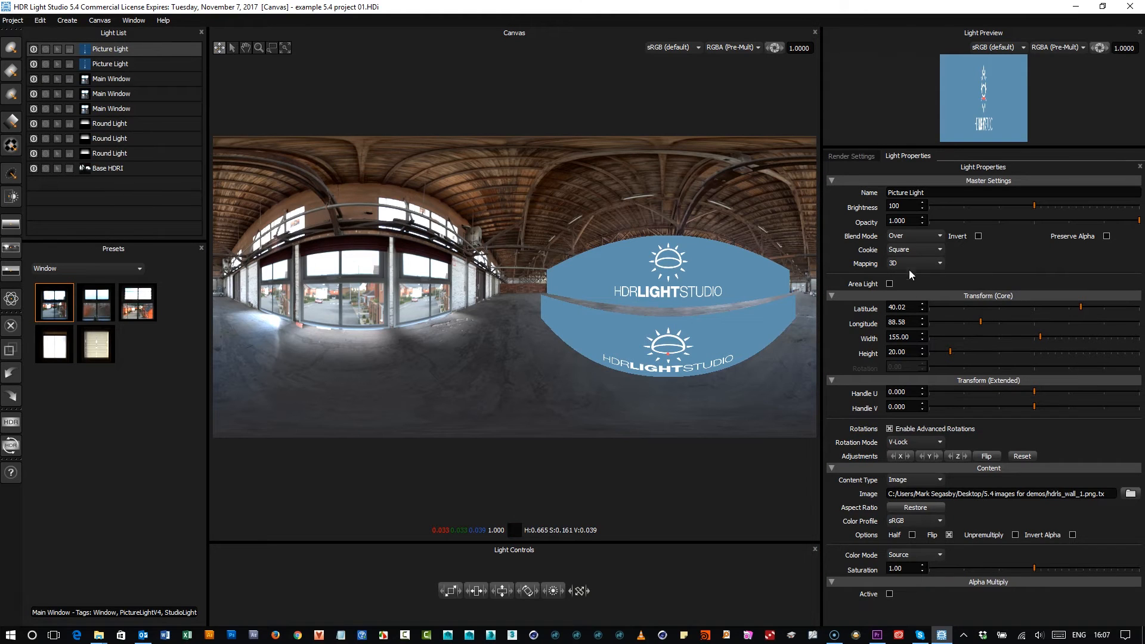
{"action": "left_click", "coordinate": [920, 481]}
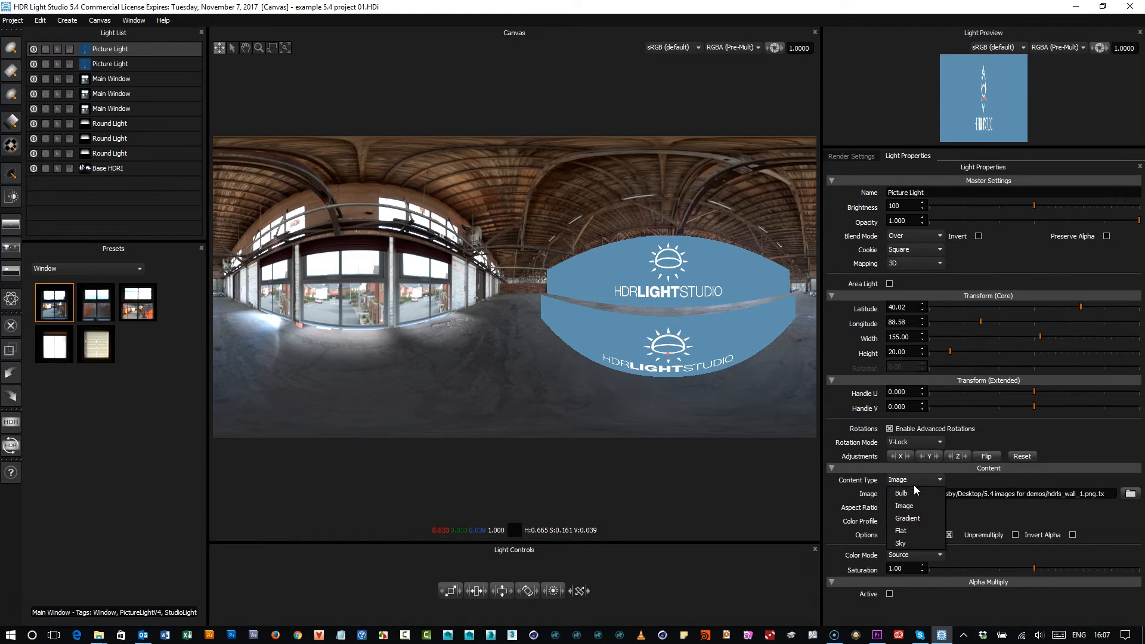
{"action": "left_click", "coordinate": [912, 493]}
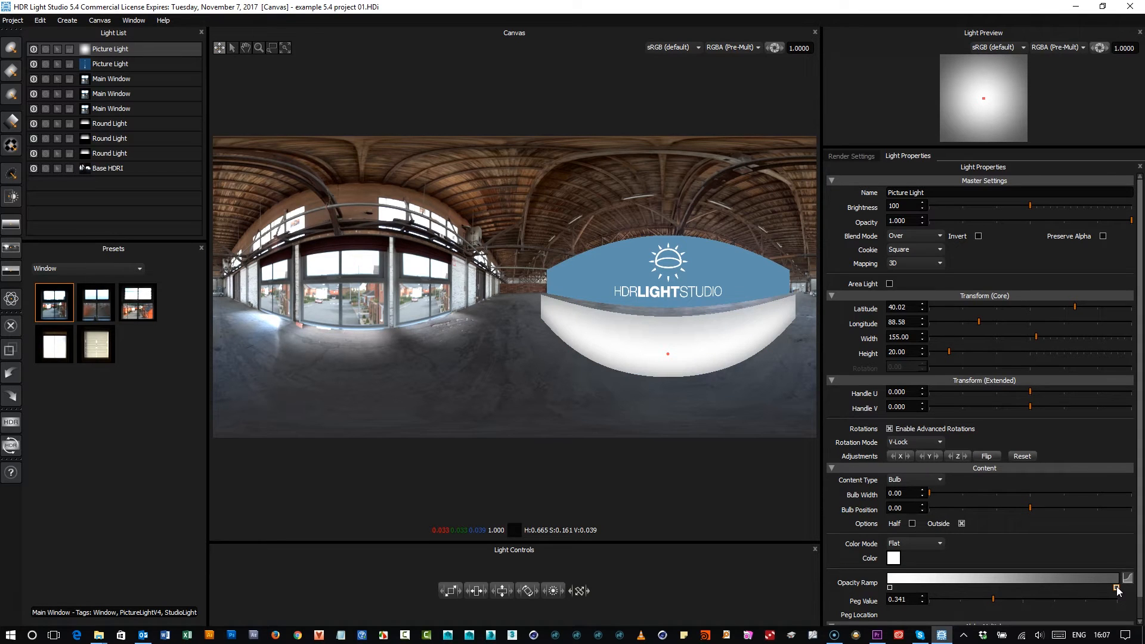
{"action": "left_click_drag", "start_coordinate": [982, 601], "coordinate": [929, 600]}
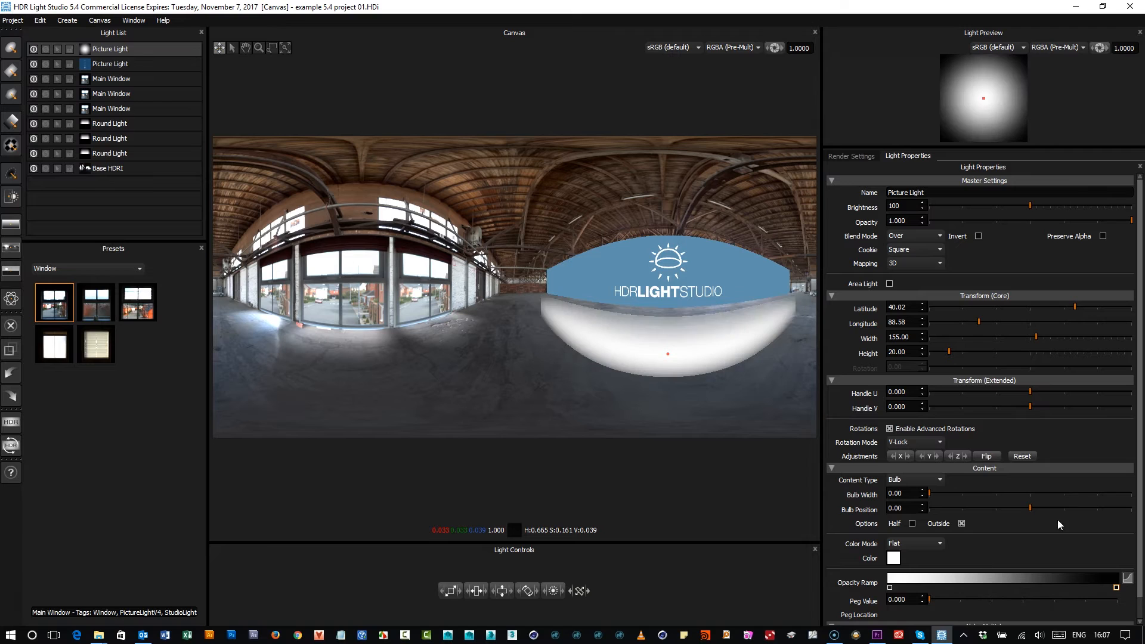
Set the floor light's bulb width to about 47.20 and disable the Outside option
{"action": "left_click", "coordinate": [1077, 494]}
{"action": "left_click_drag", "start_coordinate": [1076, 493], "coordinate": [1077, 493]}
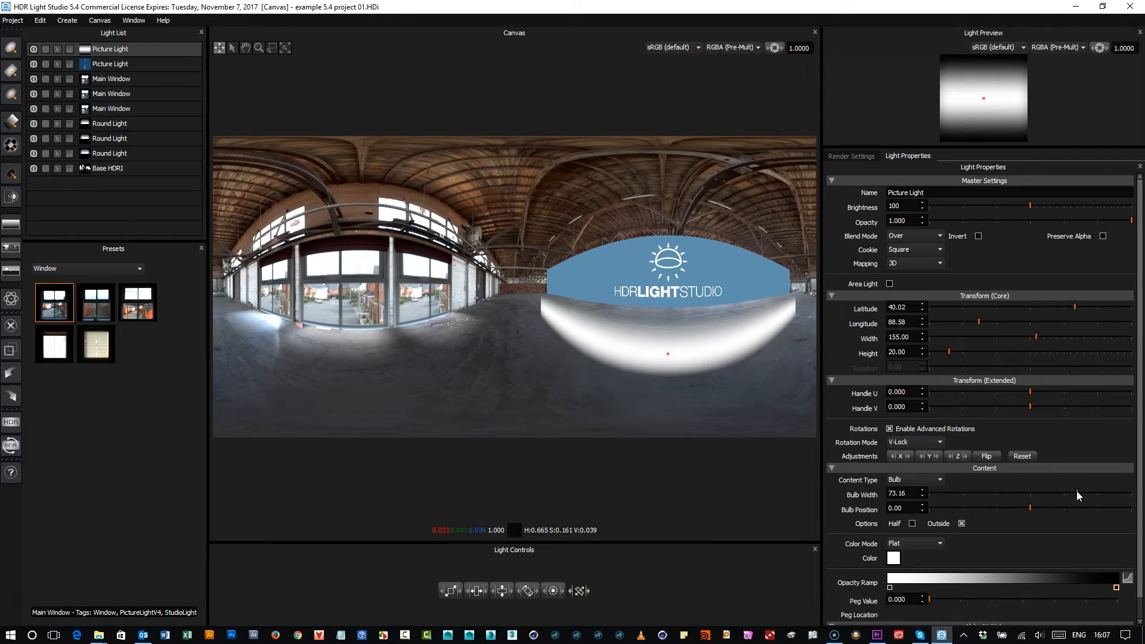
{"action": "left_click_drag", "start_coordinate": [1076, 492], "coordinate": [1024, 495]}
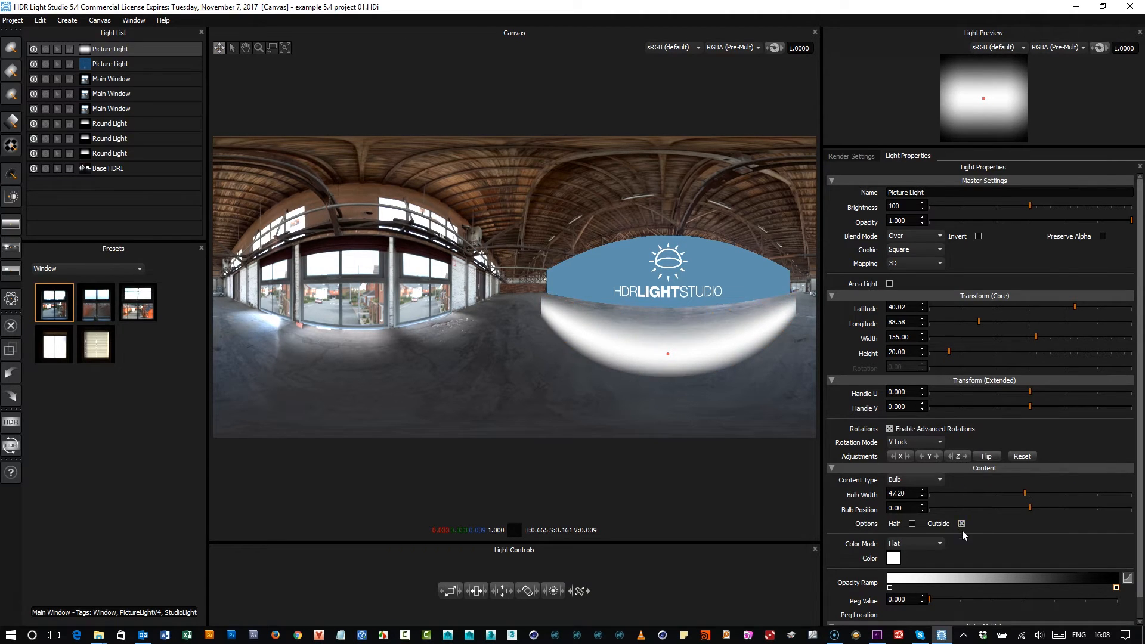
{"action": "left_click", "coordinate": [961, 523]}
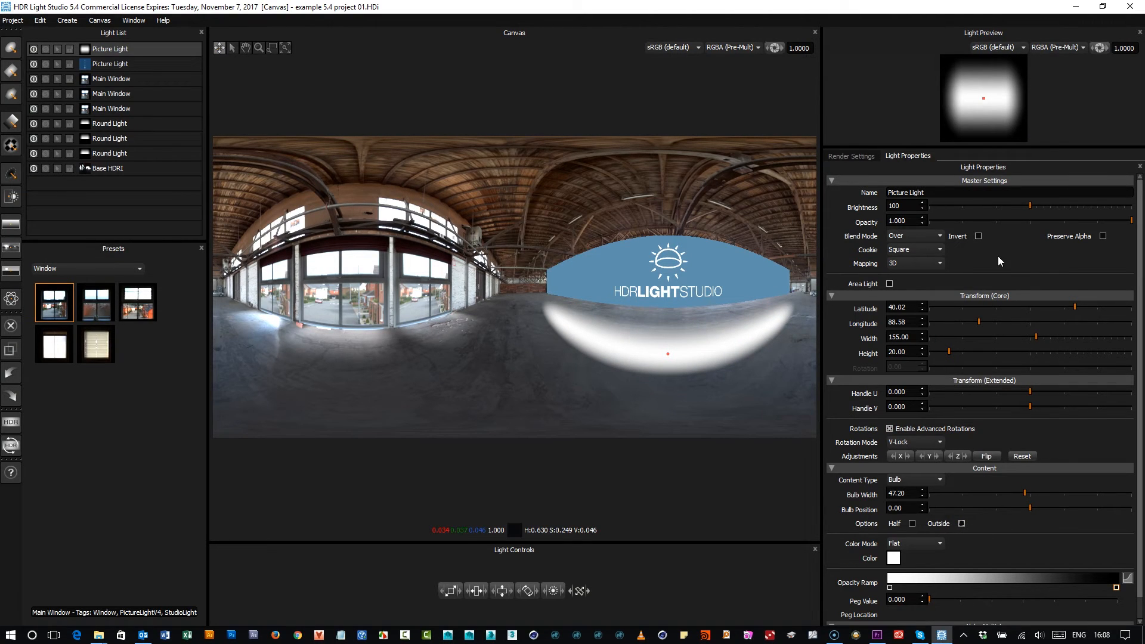
Move the bulb light up to the logo wall's base at about latitude 11.56, longitude 87.87, and reorder it beneath the logo light
{"action": "left_click", "coordinate": [668, 309]}
{"action": "left_click_drag", "start_coordinate": [668, 309], "coordinate": [668, 306]}
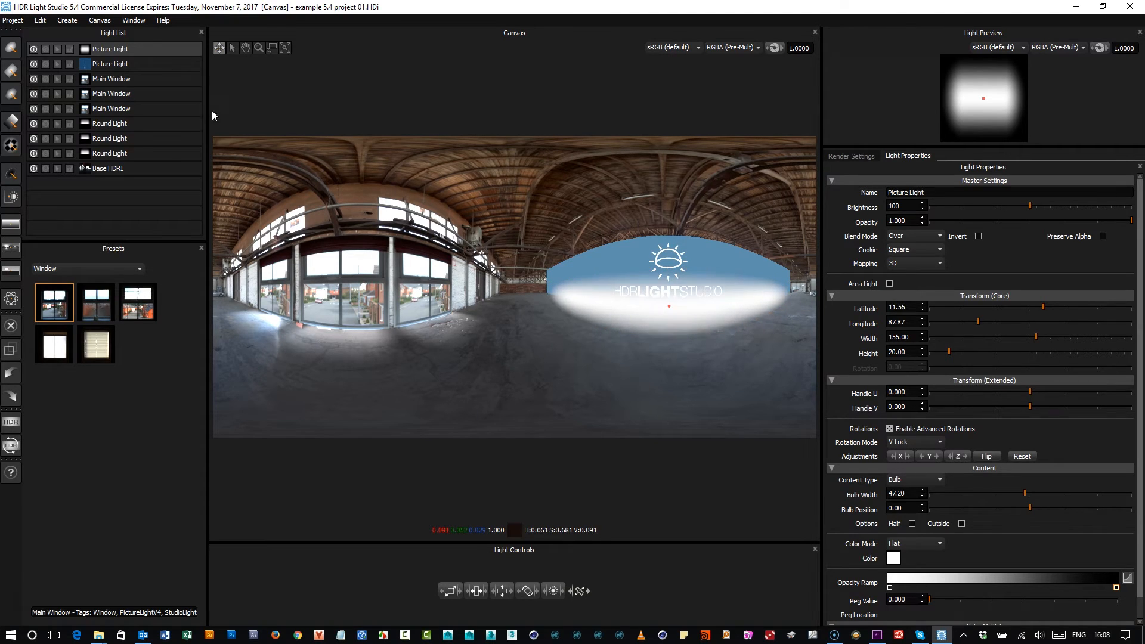
{"action": "left_click_drag", "start_coordinate": [115, 51], "coordinate": [116, 72]}
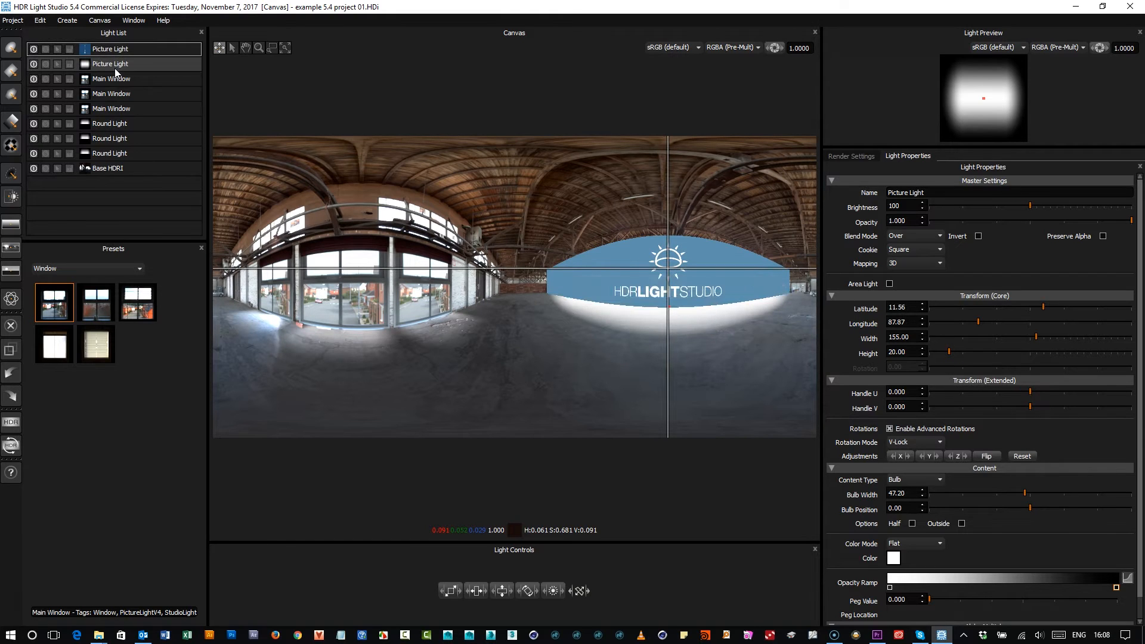
Set the bulb light's blend mode to Amplify with Invert and Preserve Alpha enabled, and raise its brightness to about 256
{"action": "left_click", "coordinate": [908, 238]}
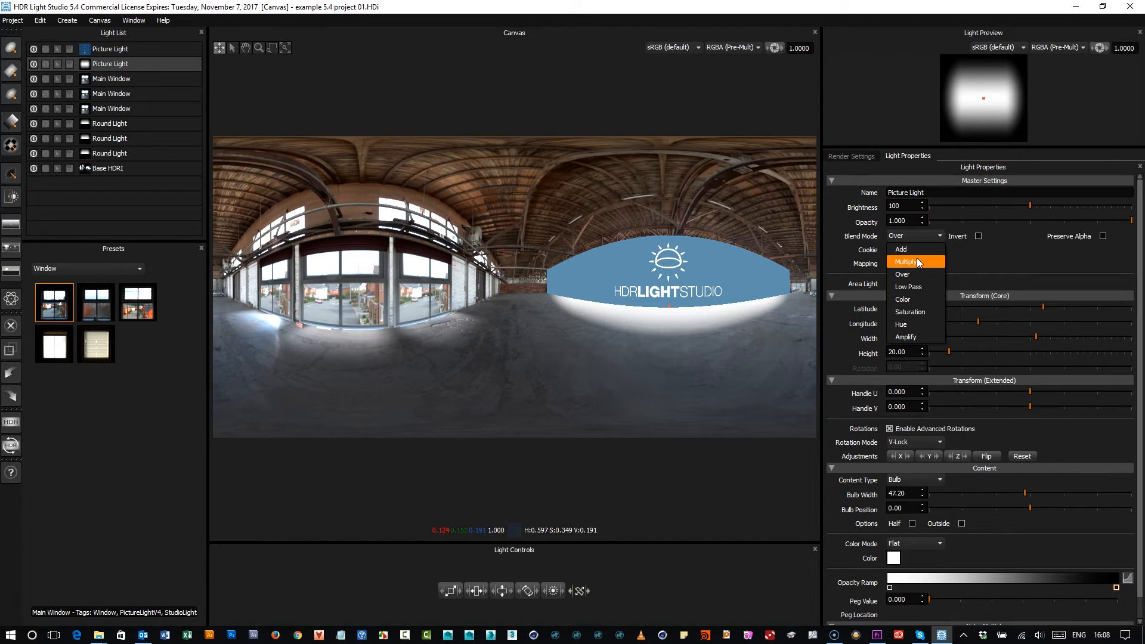
{"action": "left_click", "coordinate": [914, 338]}
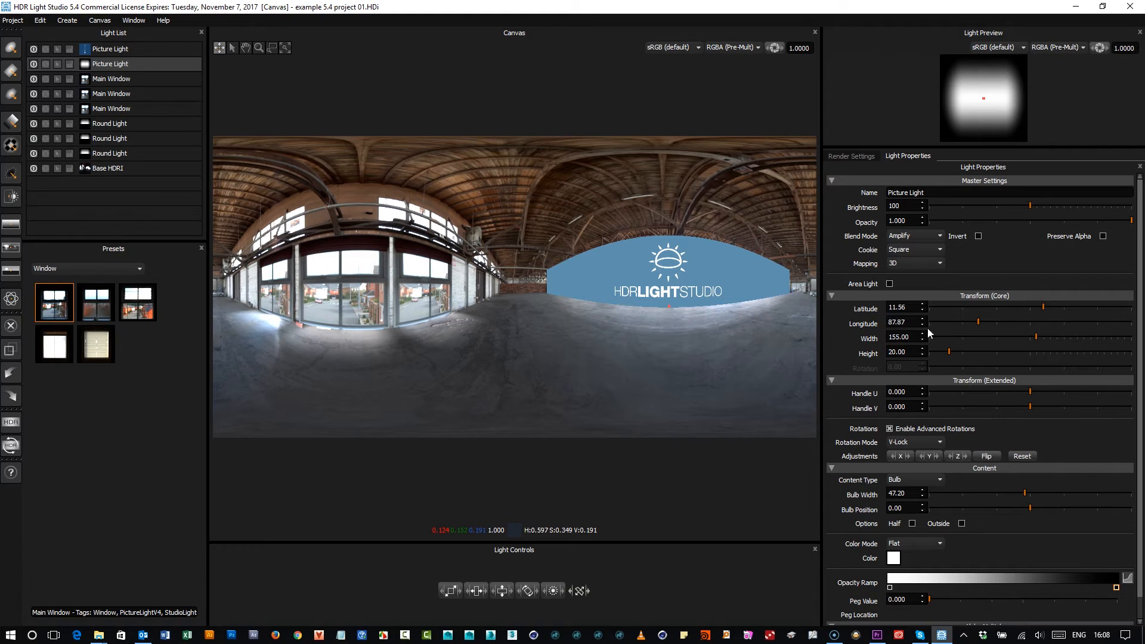
{"action": "left_click", "coordinate": [978, 236]}
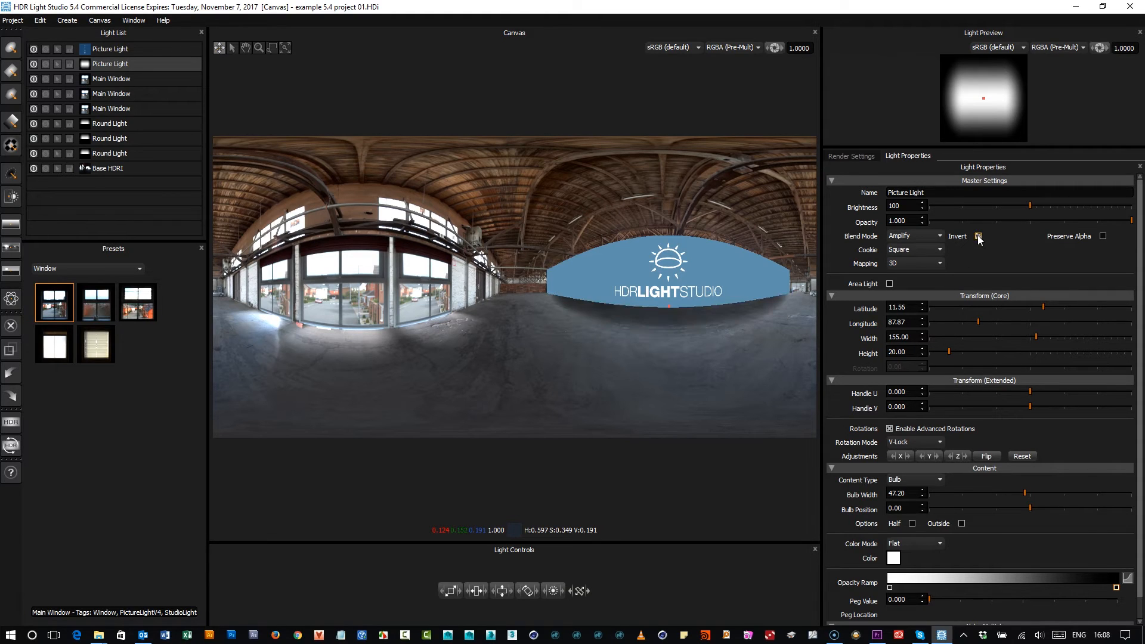
{"action": "left_click", "coordinate": [1102, 237]}
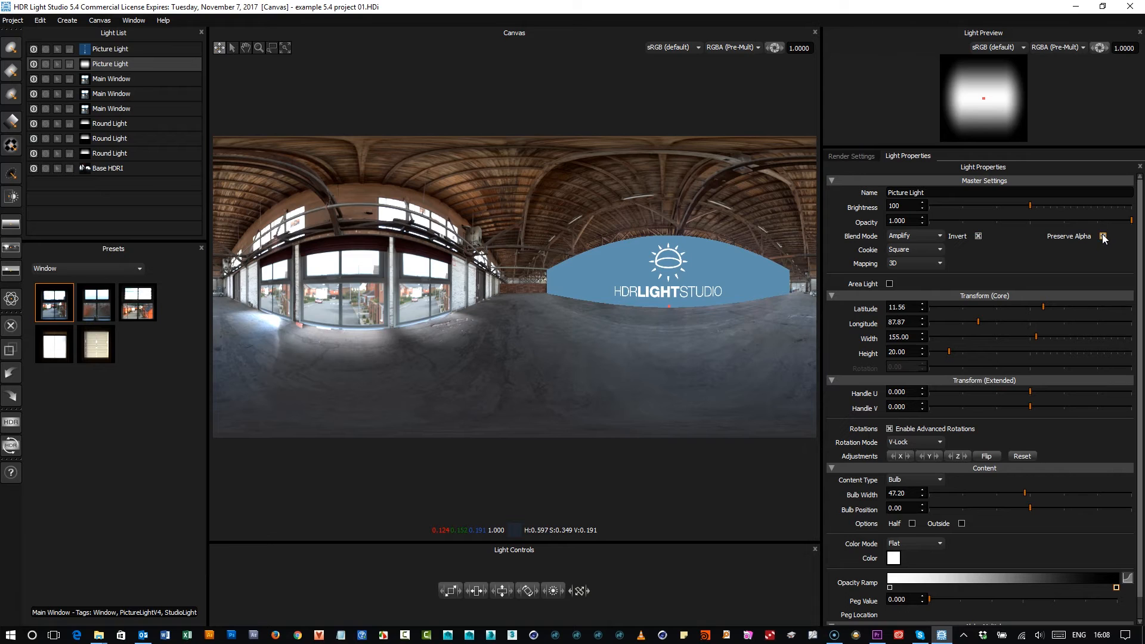
{"action": "left_click_drag", "start_coordinate": [1043, 205], "coordinate": [1039, 206]}
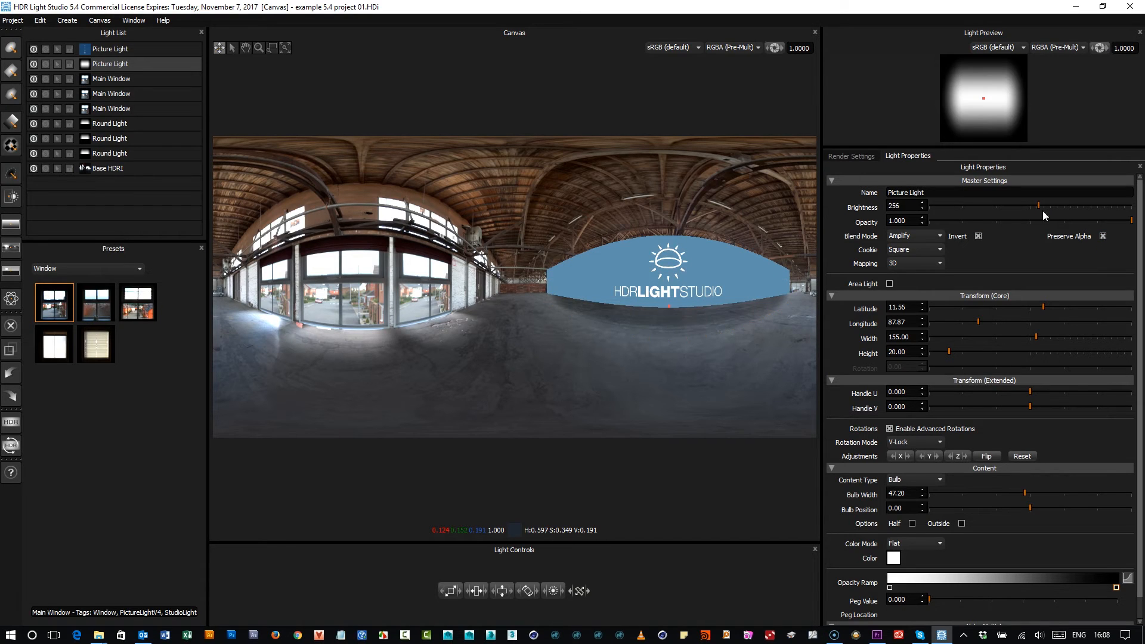
Toggle the Log option of the bulb light's opacity ramp and shift the light down to about latitude 12.63, checking the wall's lower edge
{"action": "left_click", "coordinate": [1126, 579]}
{"action": "left_click", "coordinate": [779, 330]}
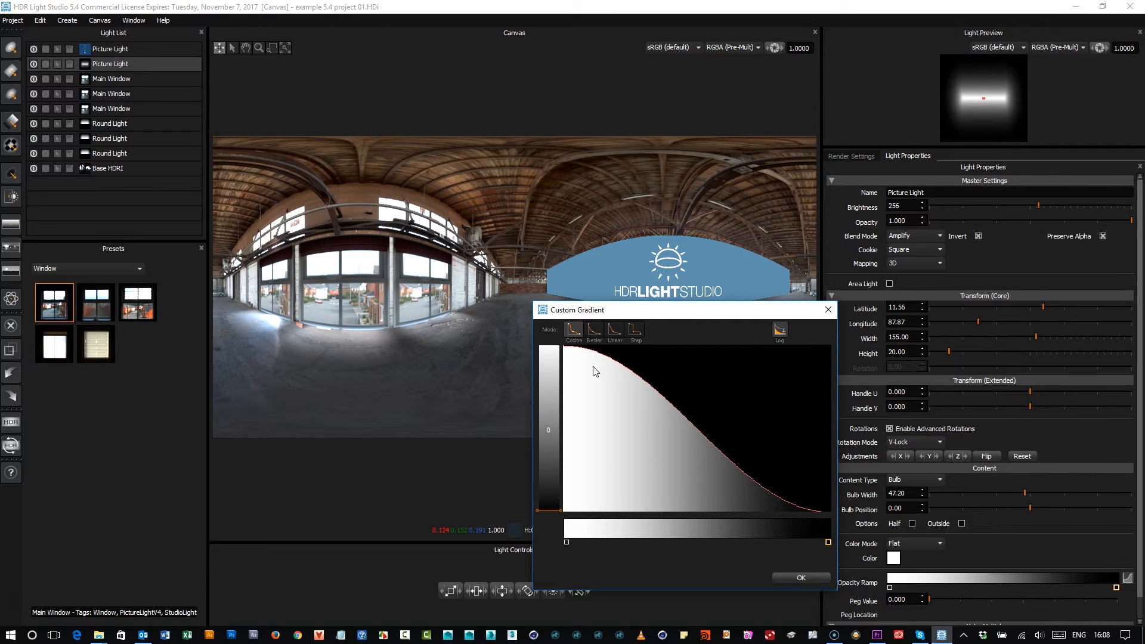
{"action": "left_click", "coordinate": [802, 578]}
{"action": "left_click_drag", "start_coordinate": [671, 307], "coordinate": [669, 311]}
{"action": "left_click", "coordinate": [273, 49]}
{"action": "left_click_drag", "start_coordinate": [611, 286], "coordinate": [655, 335]}
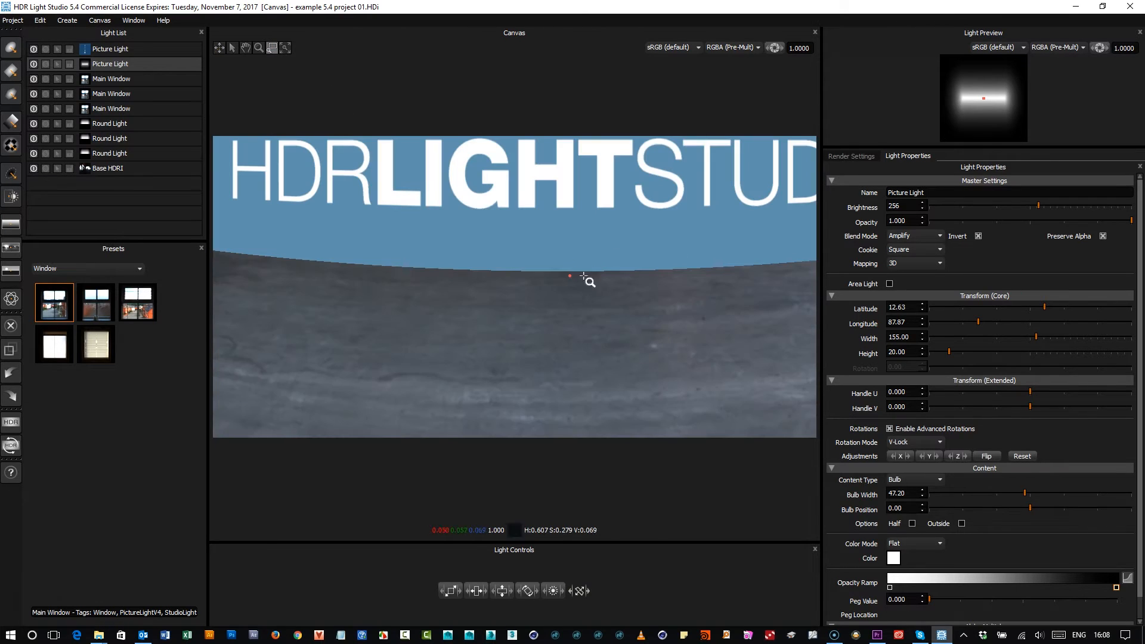
{"action": "left_click", "coordinate": [285, 48]}
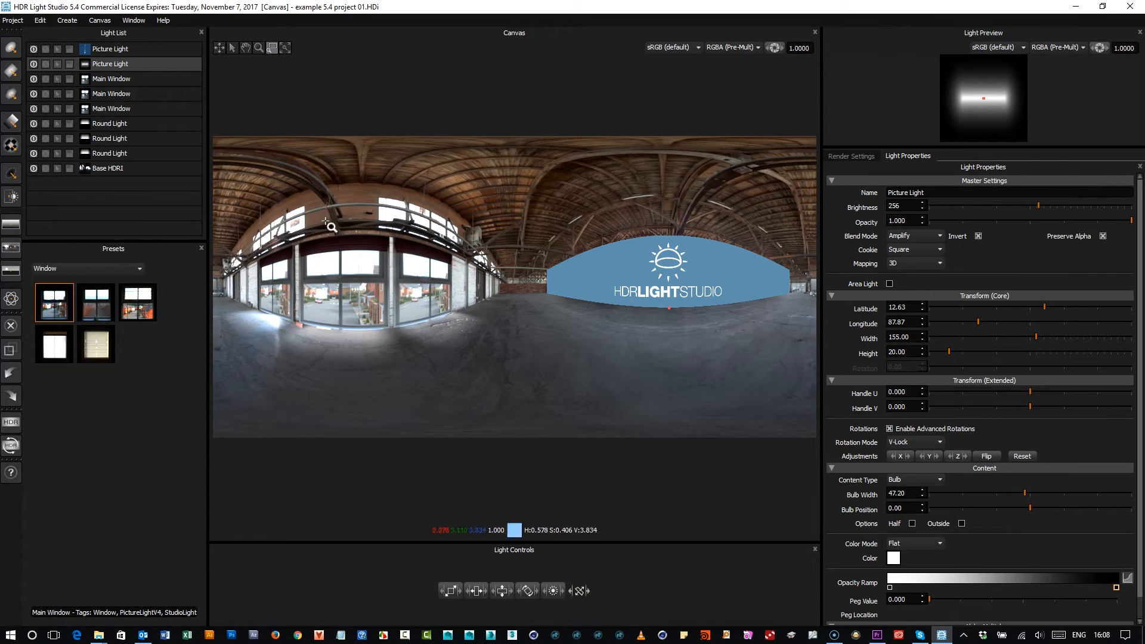
Add a Picture Light for the area above the windows and load lightmap_sign.png as its image
{"action": "left_click", "coordinate": [272, 47]}
{"action": "left_click_drag", "start_coordinate": [331, 177], "coordinate": [545, 284]}
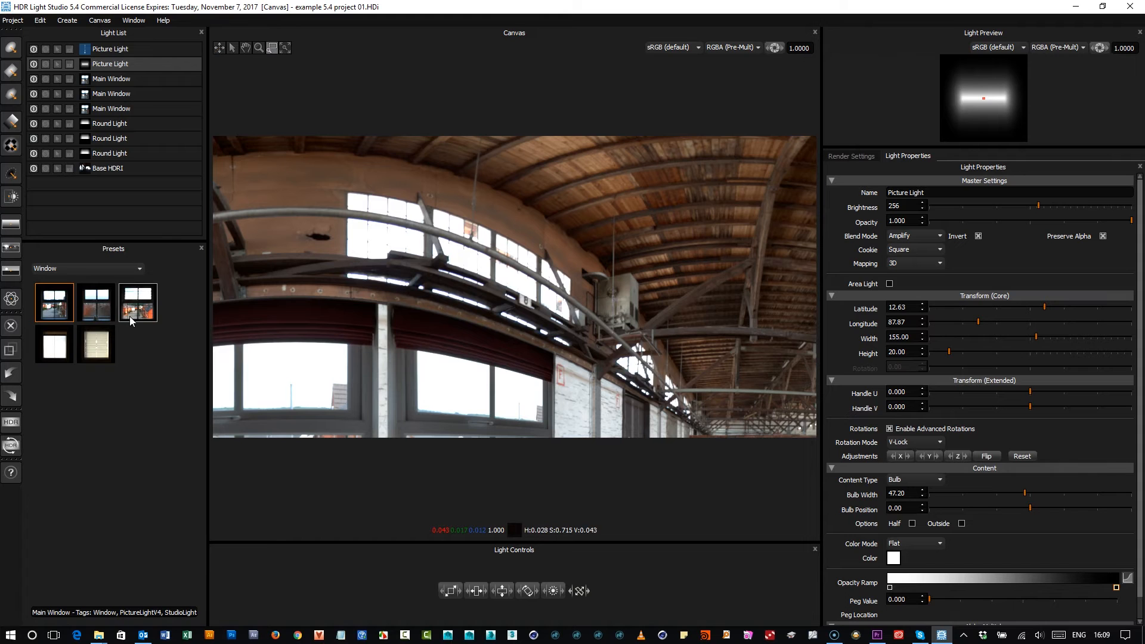
{"action": "left_click", "coordinate": [10, 145]}
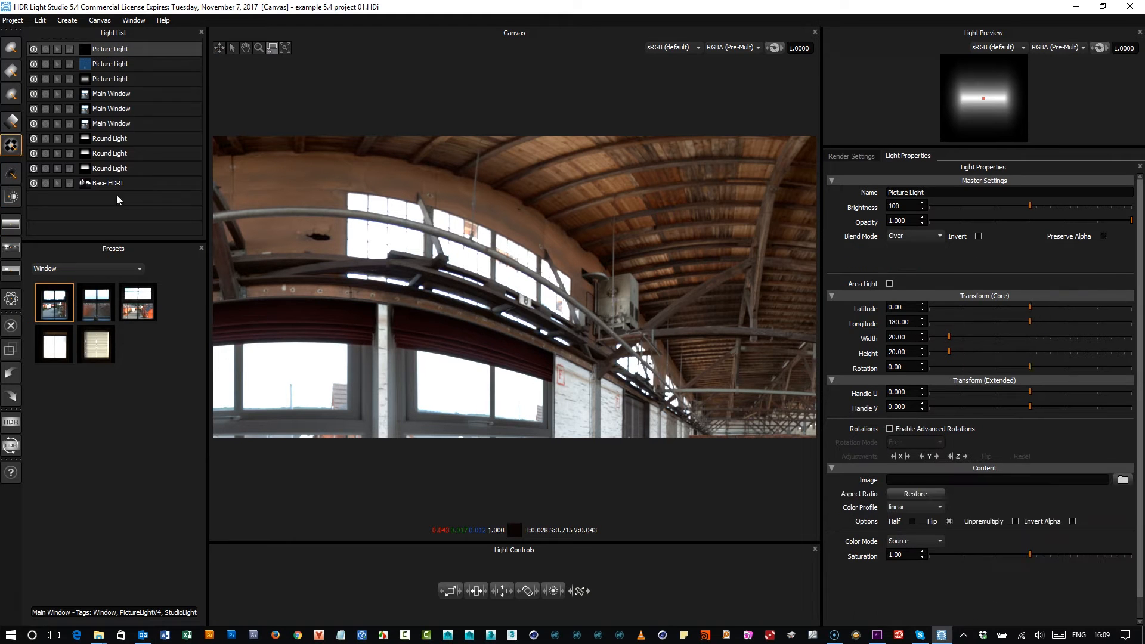
{"action": "left_click", "coordinate": [1131, 452]}
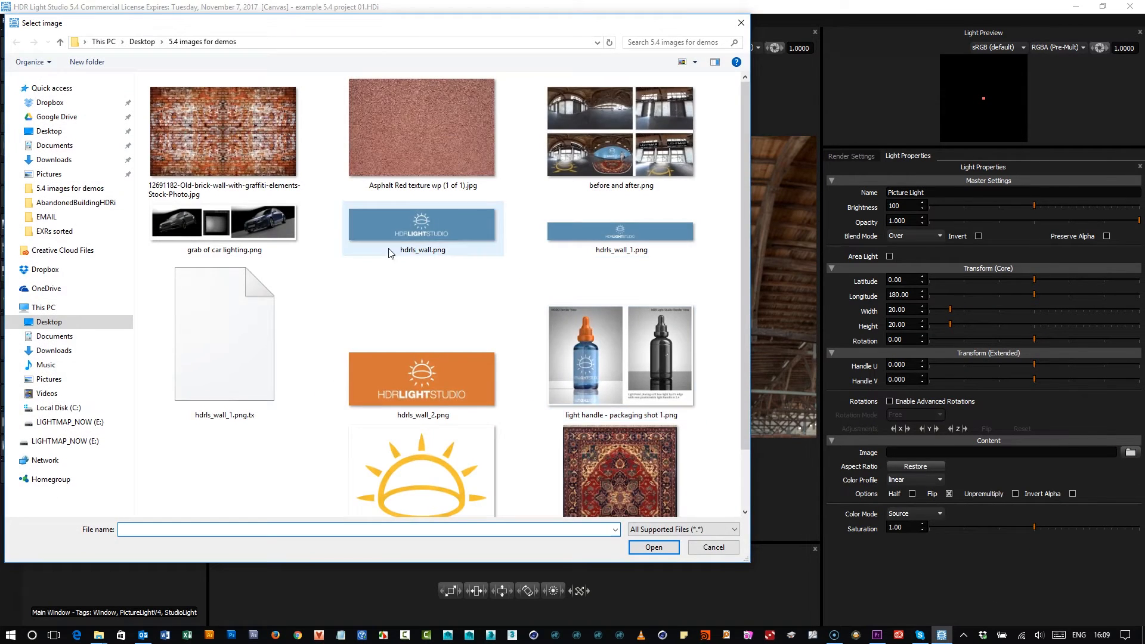
{"action": "scroll", "coordinate": [478, 299], "scroll_direction": "down", "scroll_amount": 1}
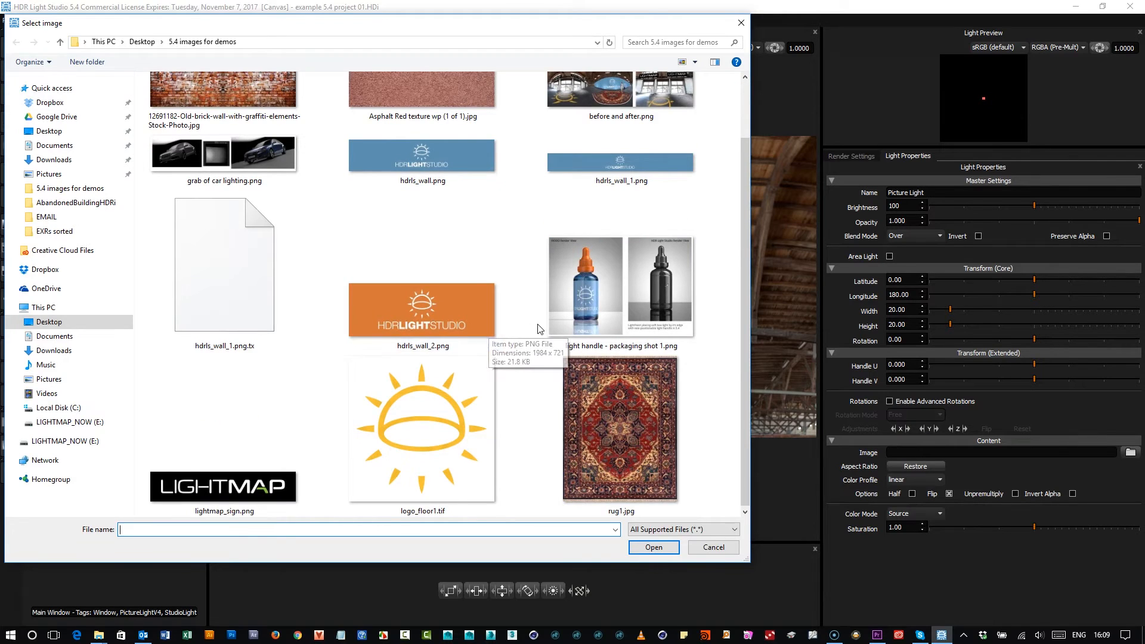
{"action": "double_click", "coordinate": [198, 500]}
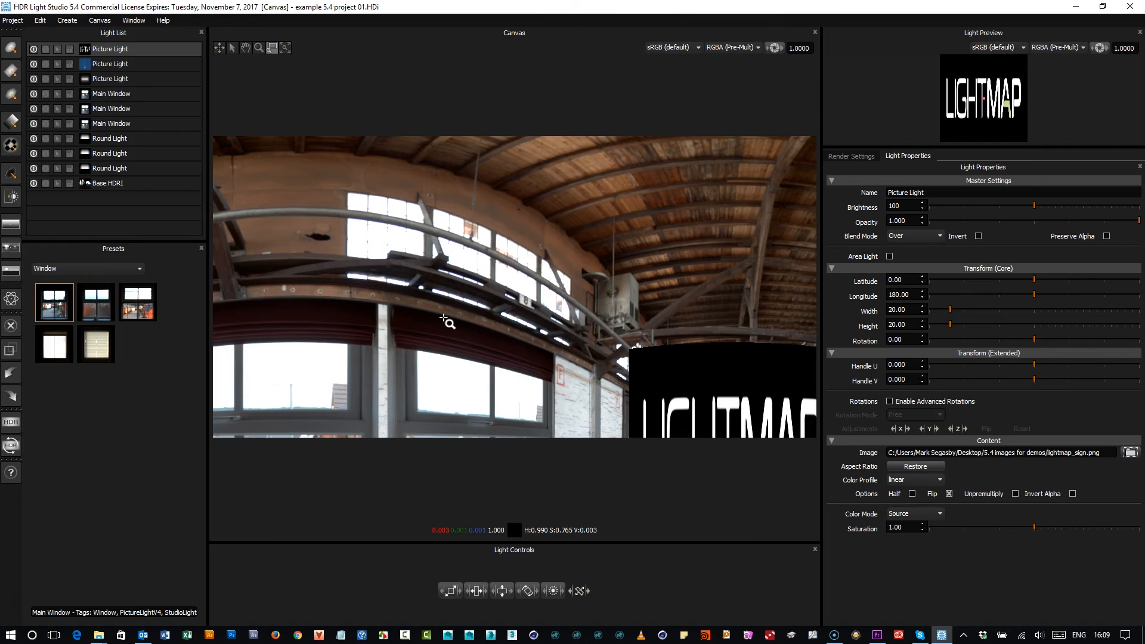
Place the sign over the upper windows at about latitude -40.42, longitude 229.29, and enable advanced rotations in V-Lock mode
{"action": "left_click", "coordinate": [220, 48]}
{"action": "left_click", "coordinate": [500, 265]}
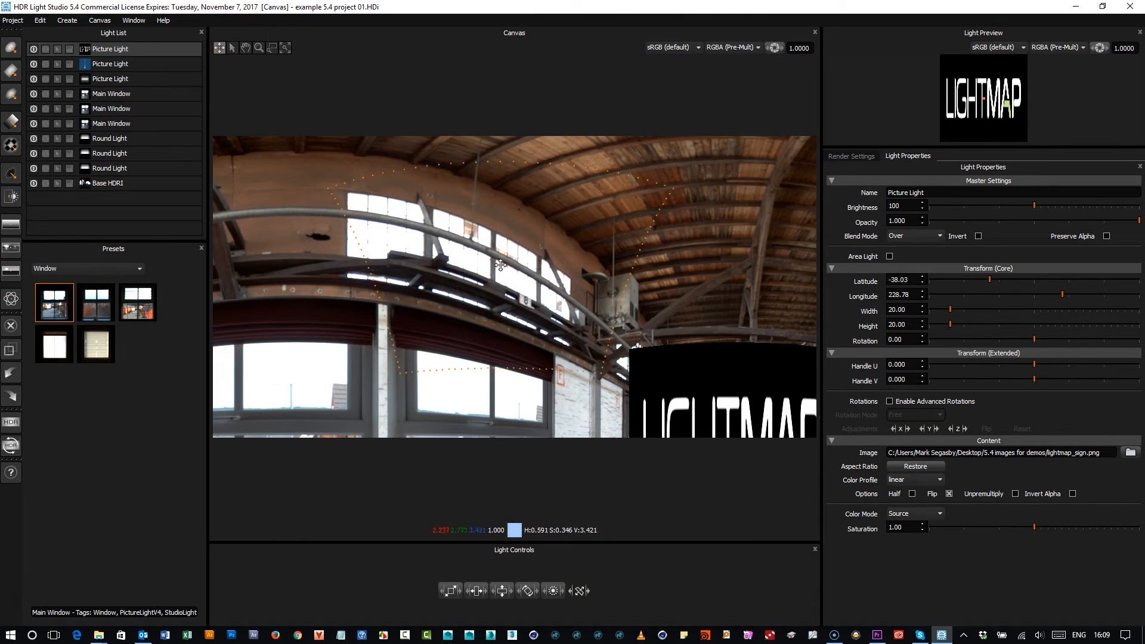
{"action": "left_click", "coordinate": [503, 253]}
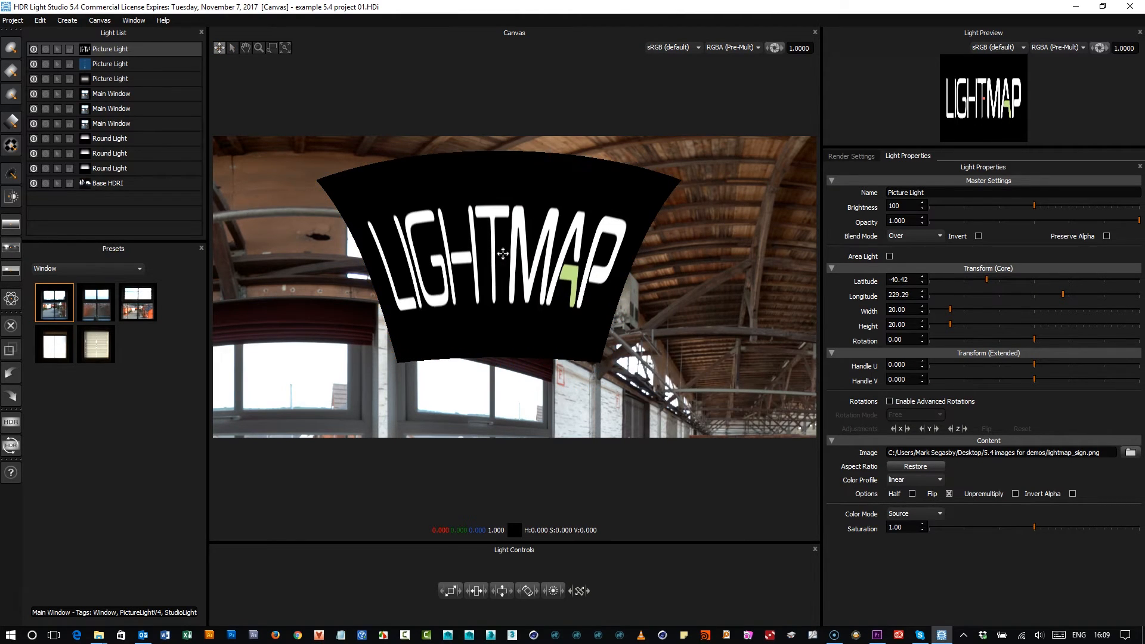
{"action": "left_click", "coordinate": [899, 402]}
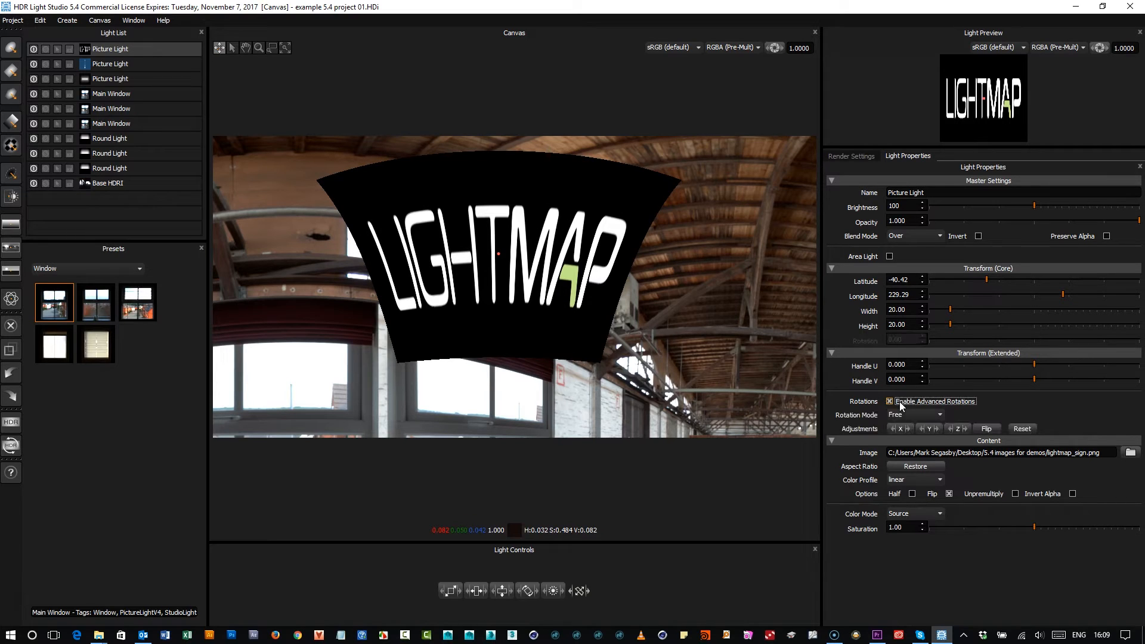
{"action": "left_click", "coordinate": [908, 414]}
{"action": "left_click", "coordinate": [914, 439]}
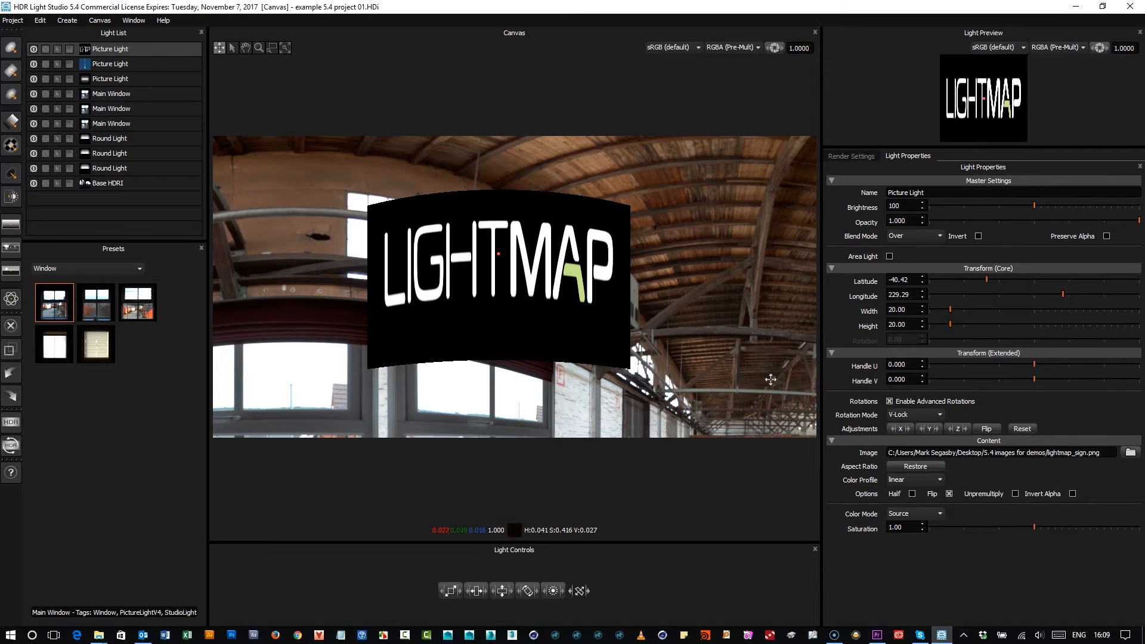
Reduce the sign's height to 11 and rotate it about Y while repositioning it at about latitude -33.00, longitude 234.07
{"action": "left_click_drag", "start_coordinate": [498, 250], "coordinate": [566, 277]}
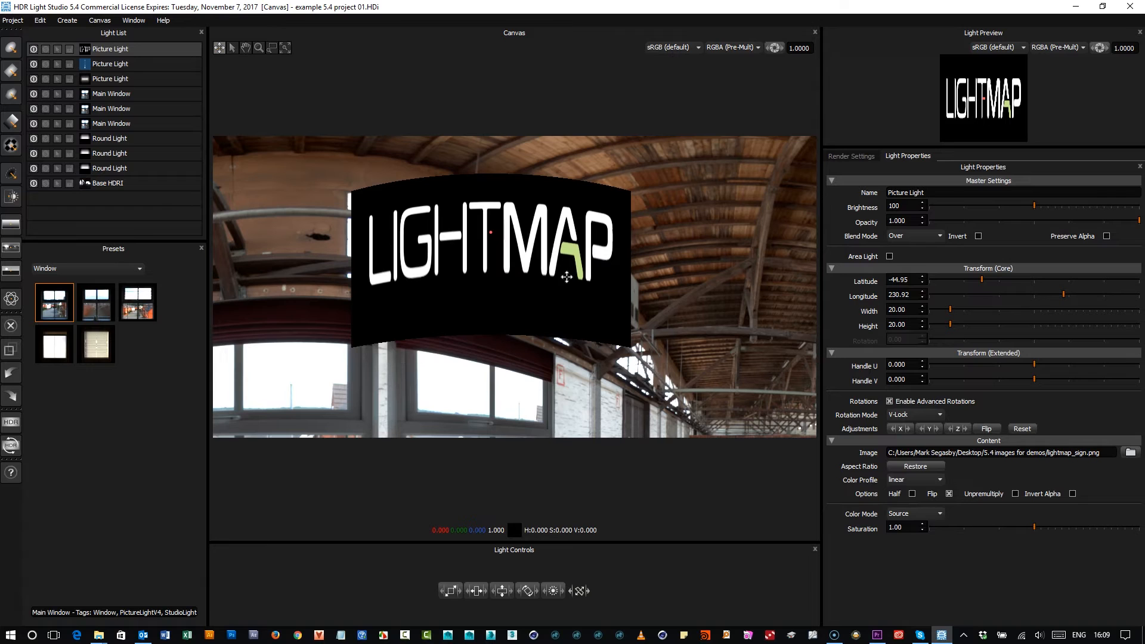
{"action": "mouse_move", "coordinate": [501, 594]}
{"action": "left_mouse_down"}
{"action": "mouse_move", "coordinate": [468, 595]}
{"action": "mouse_move", "coordinate": [484, 595]}
{"action": "left_mouse_up"}
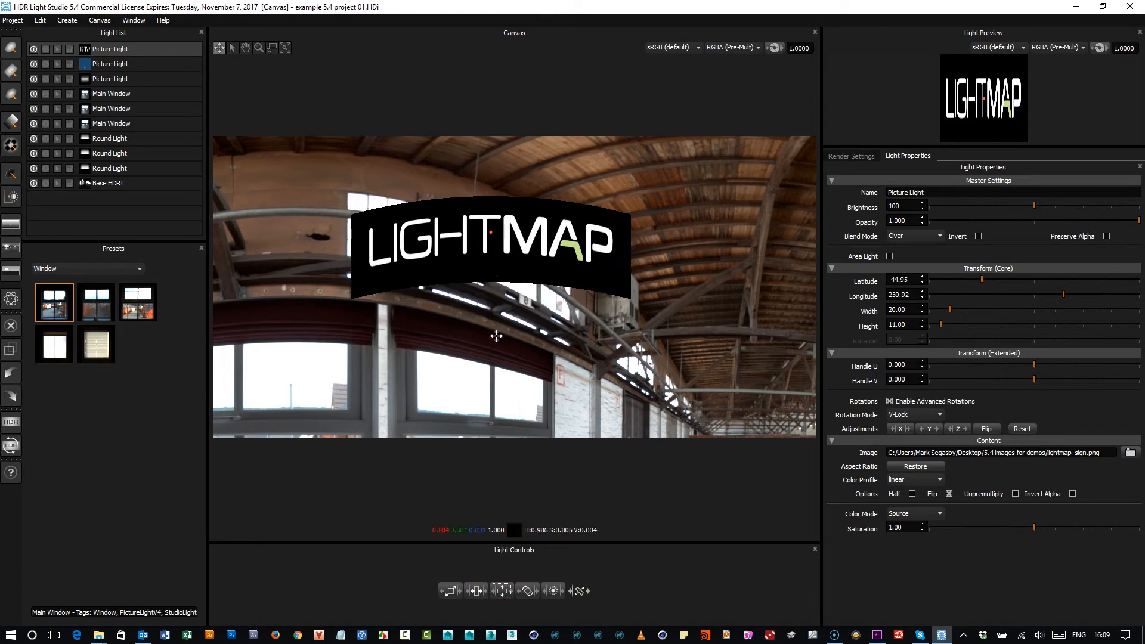
{"action": "left_click_drag", "start_coordinate": [490, 231], "coordinate": [464, 236]}
{"action": "left_click_drag", "start_coordinate": [927, 430], "coordinate": [1030, 436]}
{"action": "left_click_drag", "start_coordinate": [493, 248], "coordinate": [477, 288]}
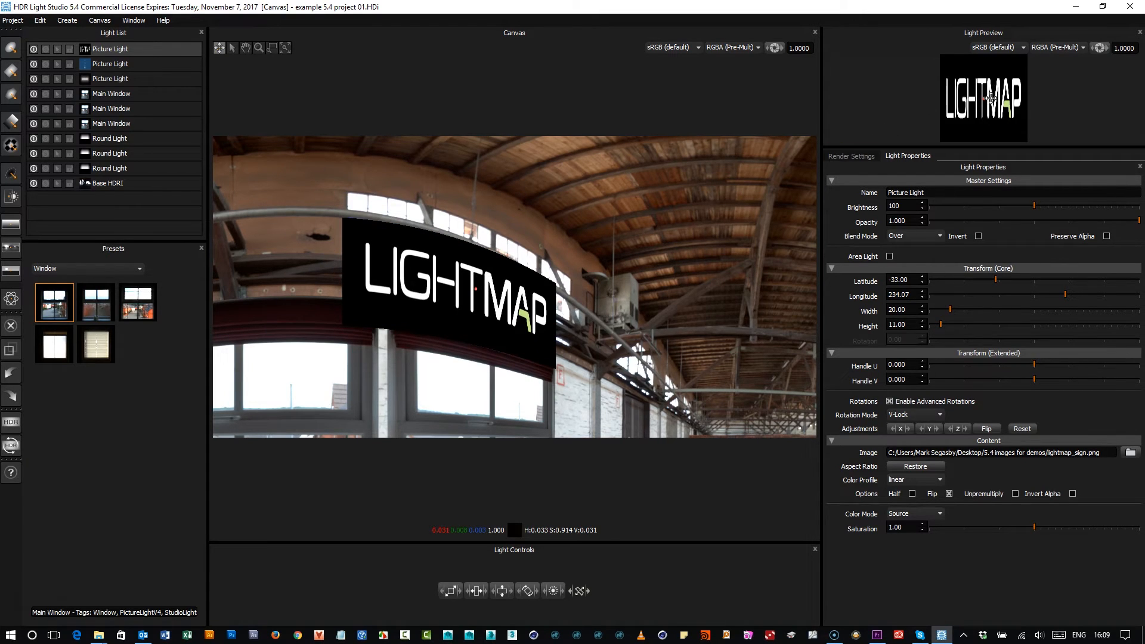
Enlarge the light preview area and set the sign light's Handle V to 1.000
{"action": "left_click_drag", "start_coordinate": [978, 147], "coordinate": [975, 205]}
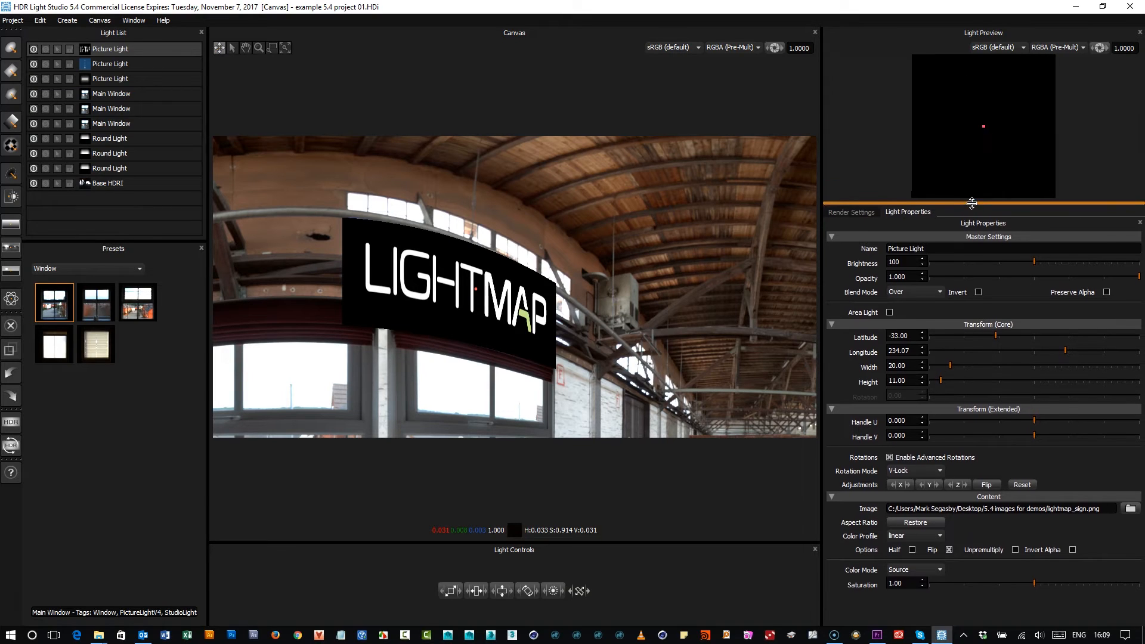
{"action": "left_click_drag", "start_coordinate": [958, 436], "coordinate": [1104, 442]}
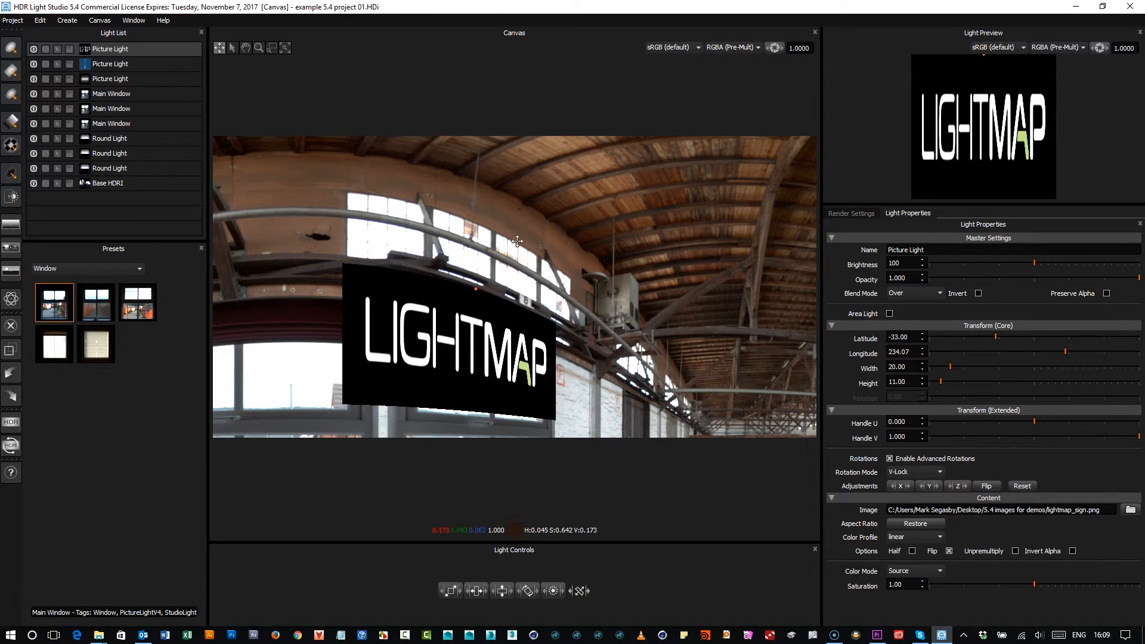
Reposition the sign by its new handle at about latitude -39.67, longitude 230.17, and fine-tune its Y rotation to follow the window wall
{"action": "left_click", "coordinate": [519, 187]}
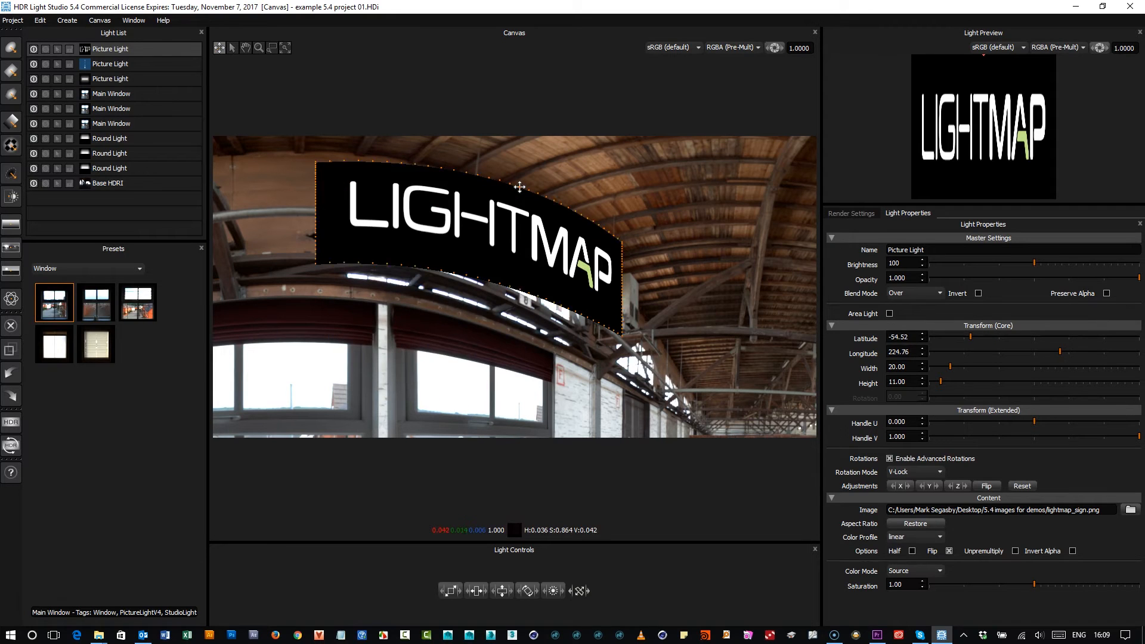
{"action": "left_click", "coordinate": [484, 328]}
{"action": "left_click", "coordinate": [493, 256]}
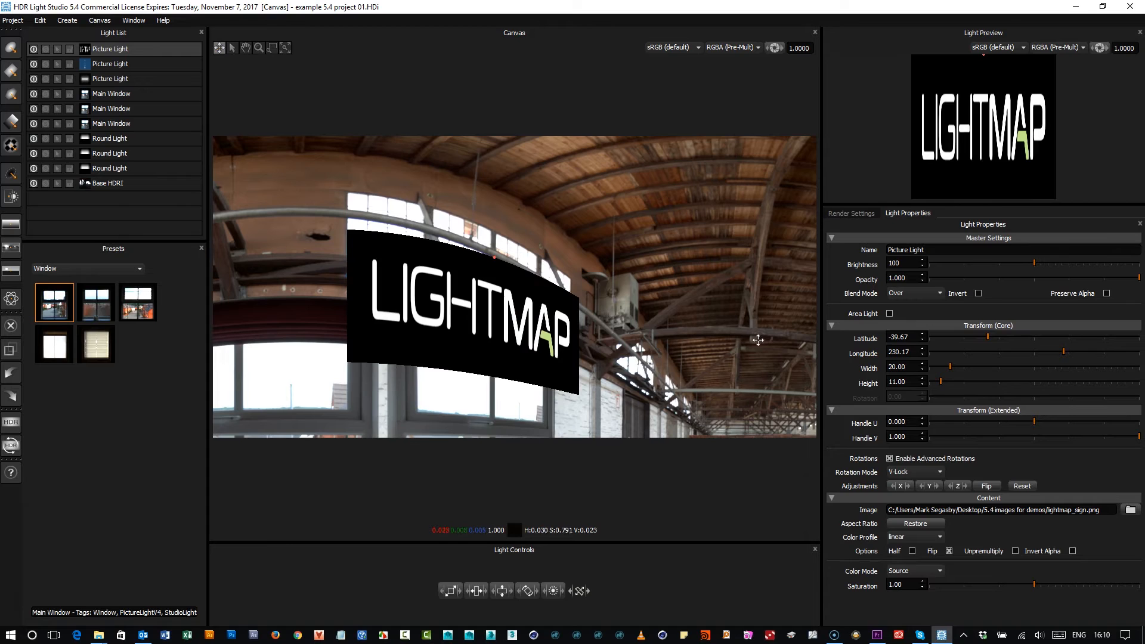
{"action": "mouse_move", "coordinate": [931, 489]}
{"action": "left_mouse_down"}
{"action": "mouse_move", "coordinate": [955, 489]}
{"action": "mouse_move", "coordinate": [938, 488]}
{"action": "left_mouse_up"}
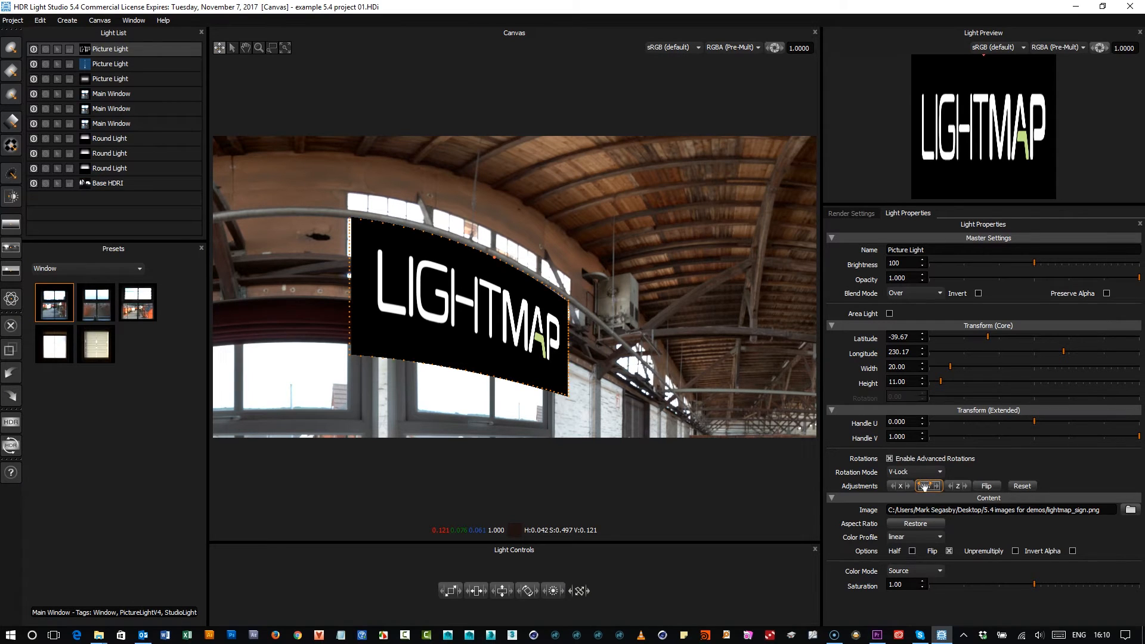
Fine-tune the Lightmap sign's Y rotation along the window wall and reduce its height to 7
{"action": "left_click_drag", "start_coordinate": [925, 486], "coordinate": [927, 487]}
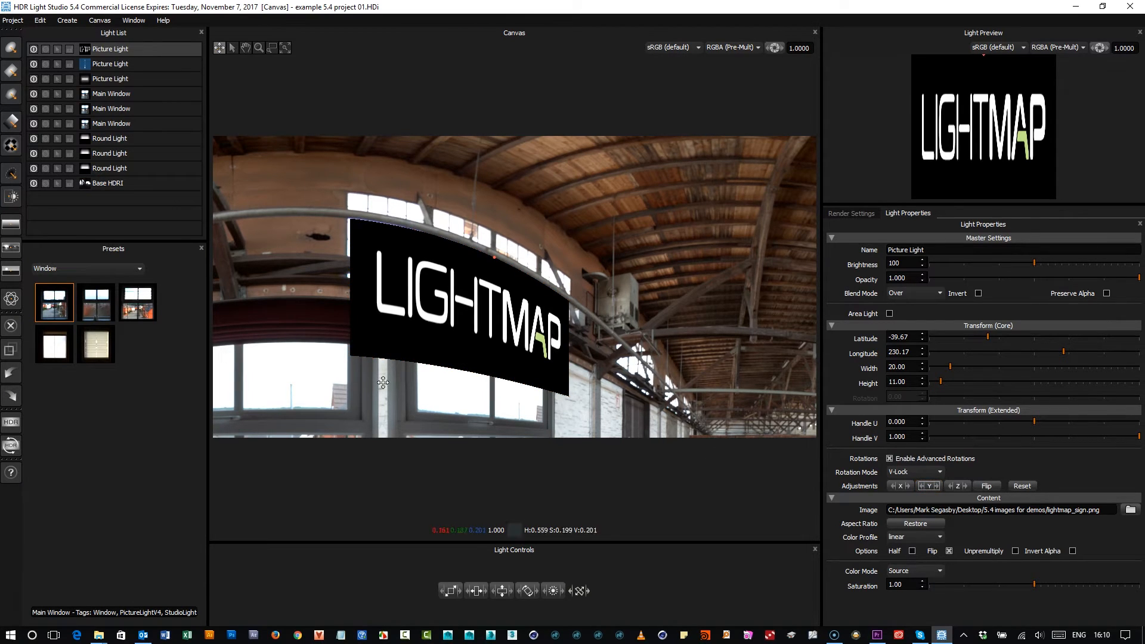
{"action": "mouse_move", "coordinate": [502, 592]}
{"action": "left_mouse_down"}
{"action": "mouse_move", "coordinate": [480, 597]}
{"action": "mouse_move", "coordinate": [491, 595]}
{"action": "left_mouse_up"}
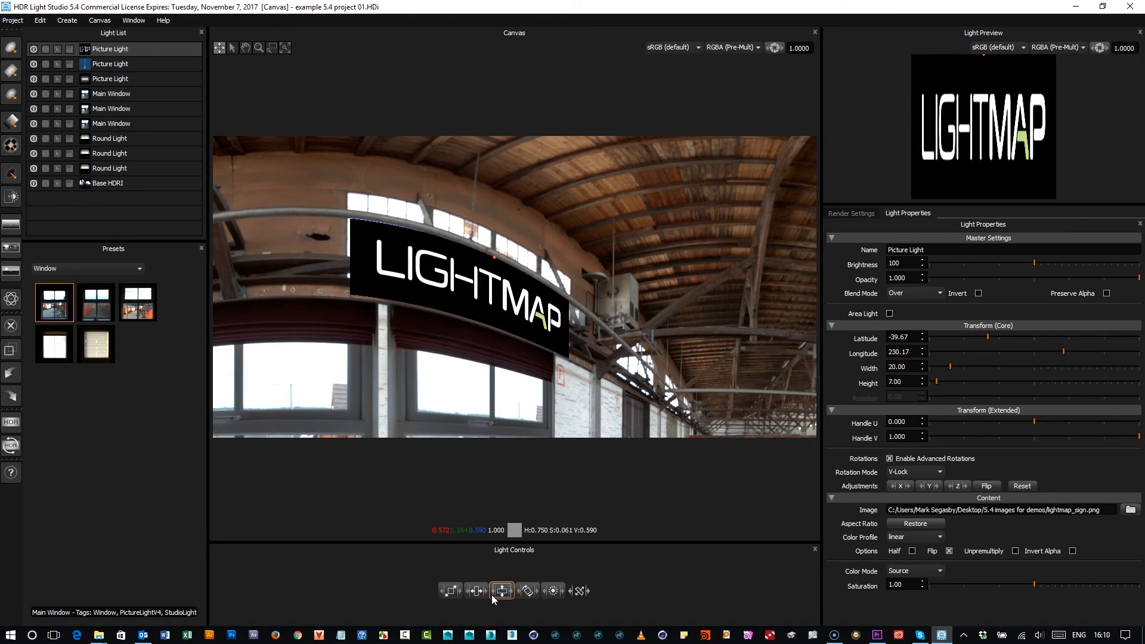
Duplicate the Lightmap sign light under the name Picture Light, with the window wall framed in the canvas
{"action": "left_click", "coordinate": [285, 49]}
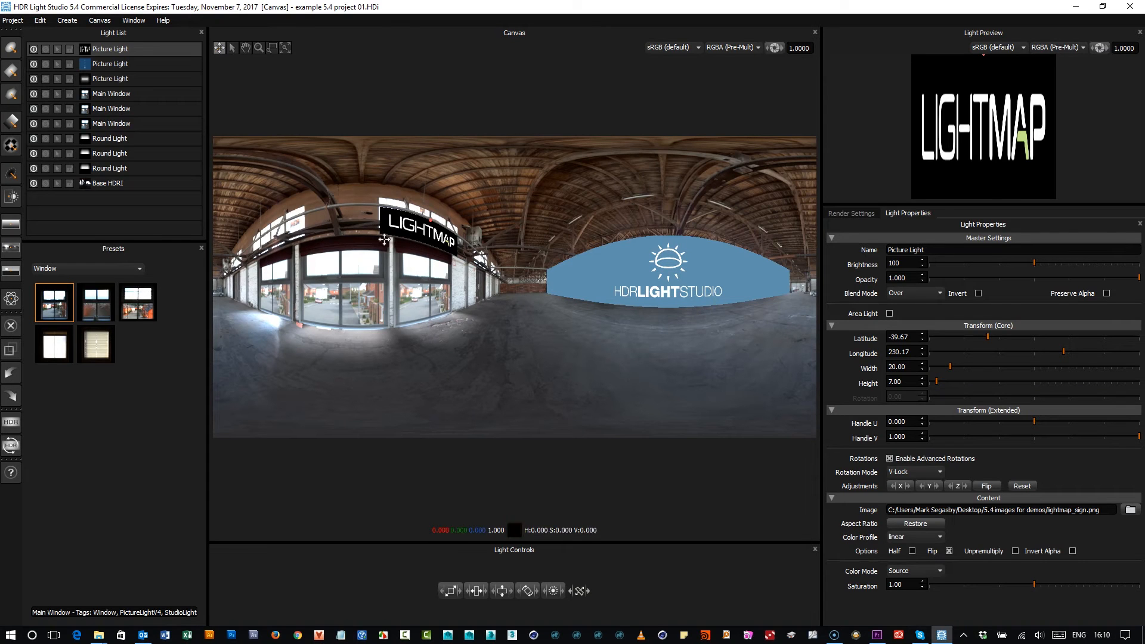
{"action": "left_click", "coordinate": [272, 49]}
{"action": "left_click_drag", "start_coordinate": [506, 178], "coordinate": [265, 335]}
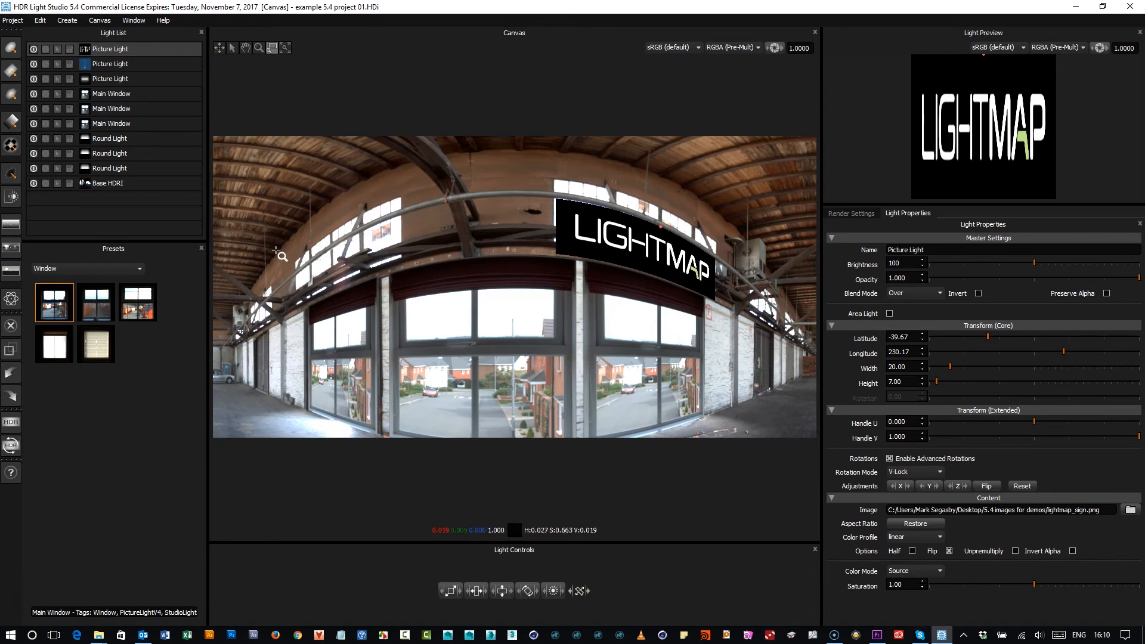
{"action": "left_click", "coordinate": [40, 20]}
{"action": "left_click", "coordinate": [54, 64]}
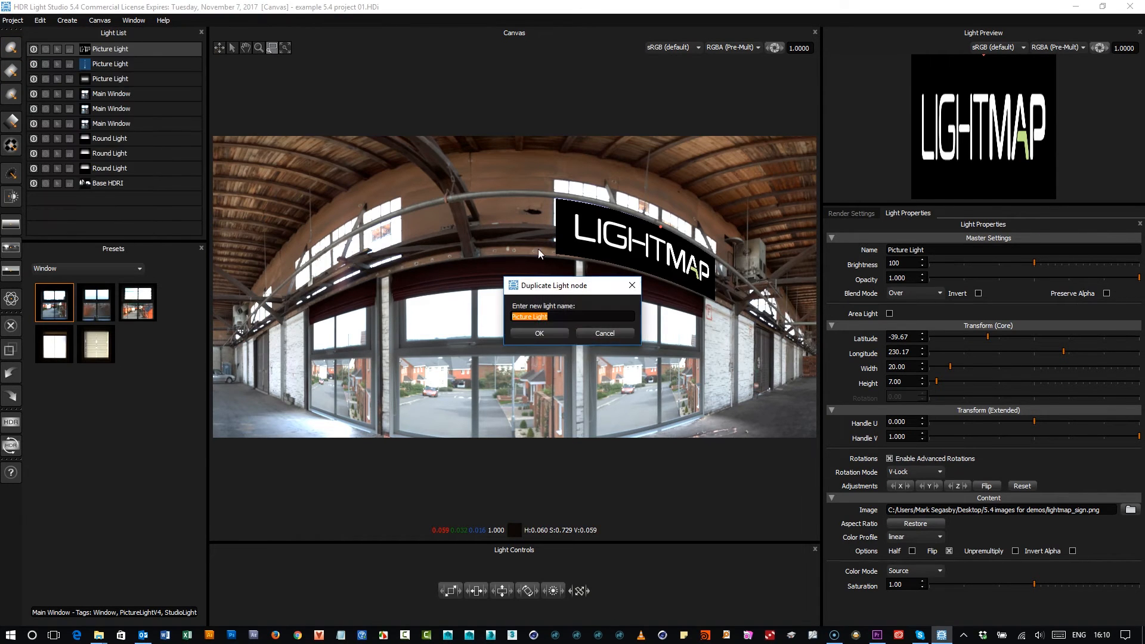
{"action": "left_click", "coordinate": [545, 339]}
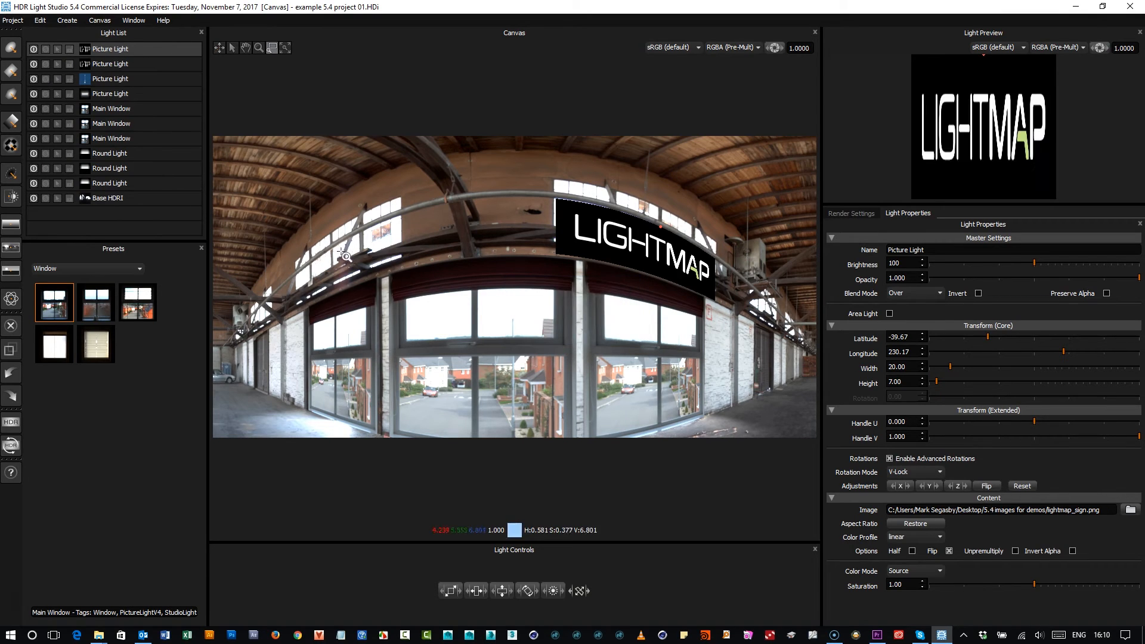
Place the duplicate sign over the opposite upper windows at about latitude -32.52, longitude 327.31, and rotate it about Y to follow the wall
{"action": "left_click", "coordinate": [219, 48]}
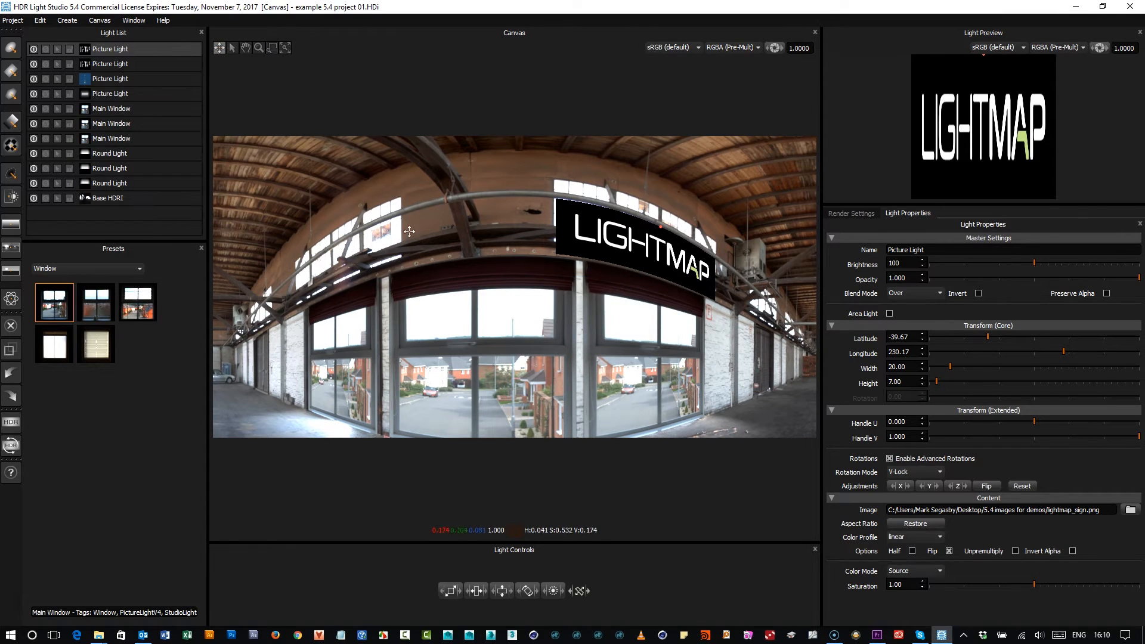
{"action": "left_click", "coordinate": [332, 252]}
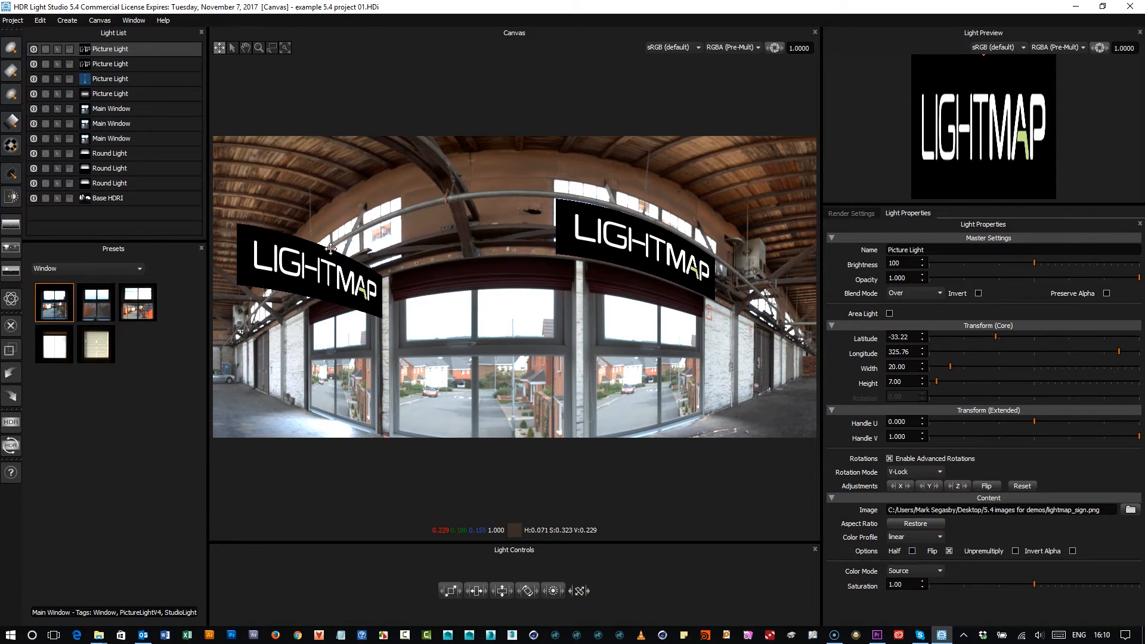
{"action": "left_click_drag", "start_coordinate": [934, 487], "coordinate": [644, 525]}
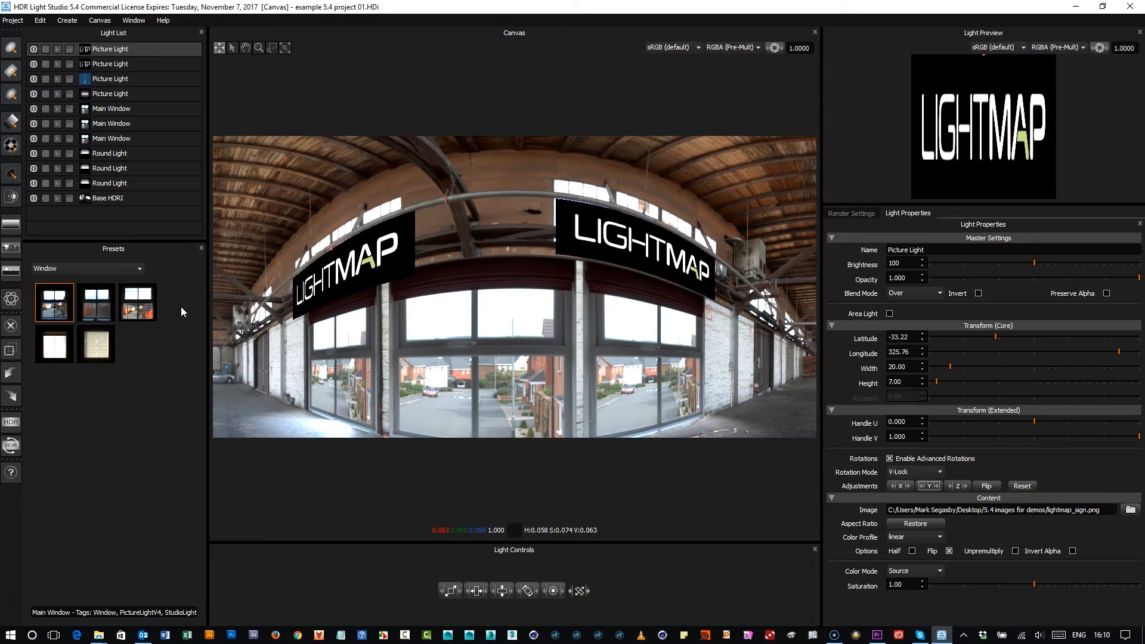
{"action": "left_click_drag", "start_coordinate": [331, 249], "coordinate": [326, 251]}
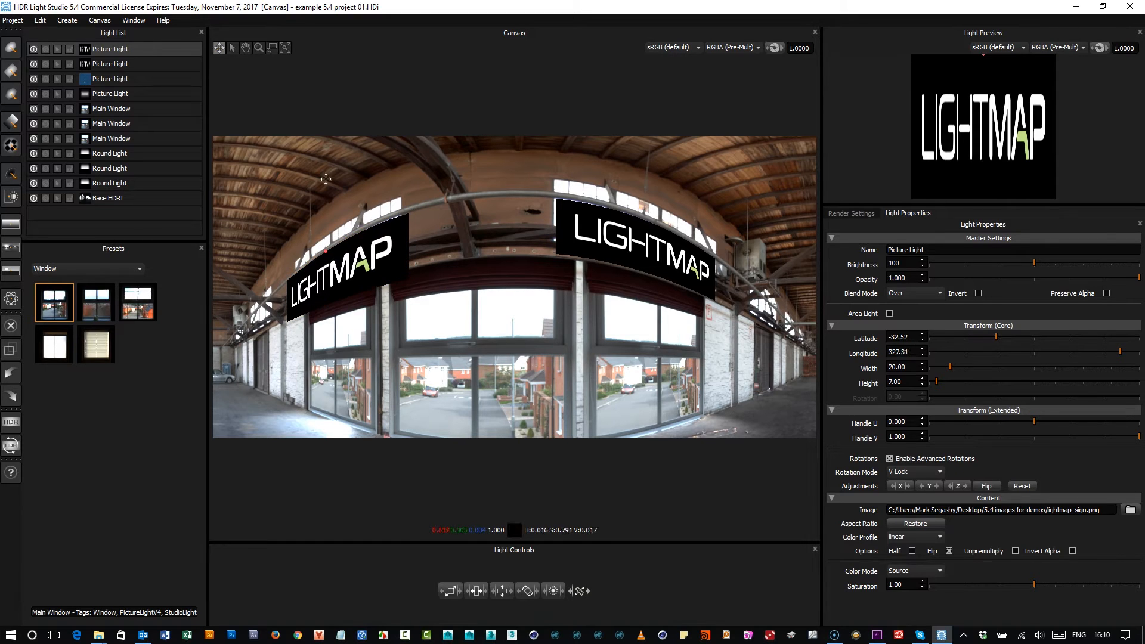
Select the blue HDR Light Studio logo wall and lower its brightness to 82
{"action": "left_click", "coordinate": [287, 49]}
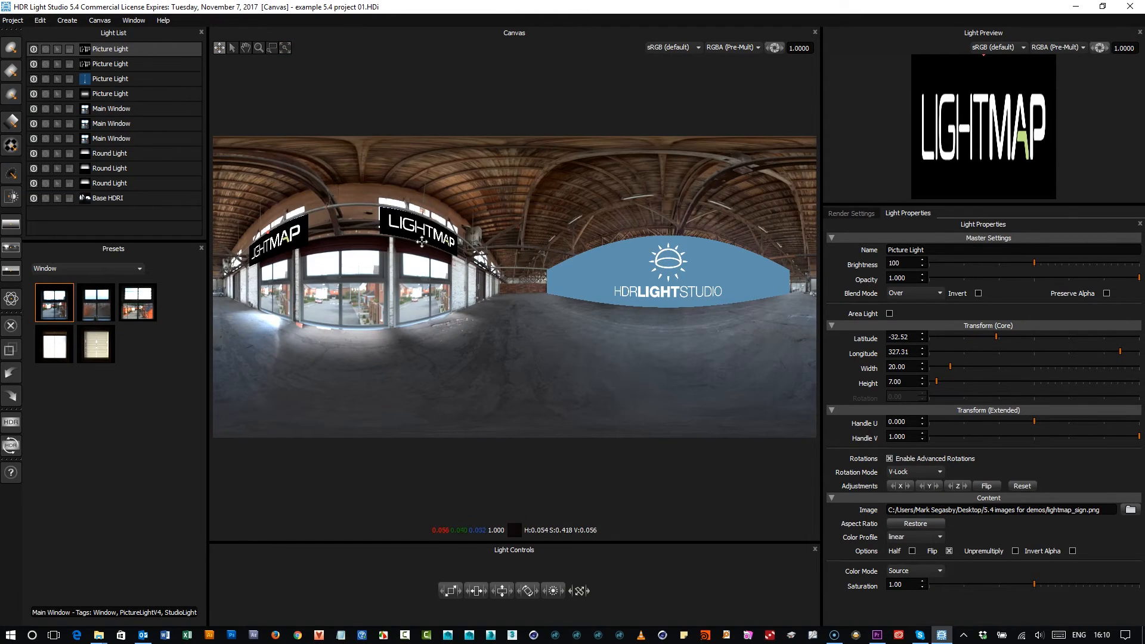
{"action": "left_click", "coordinate": [555, 287]}
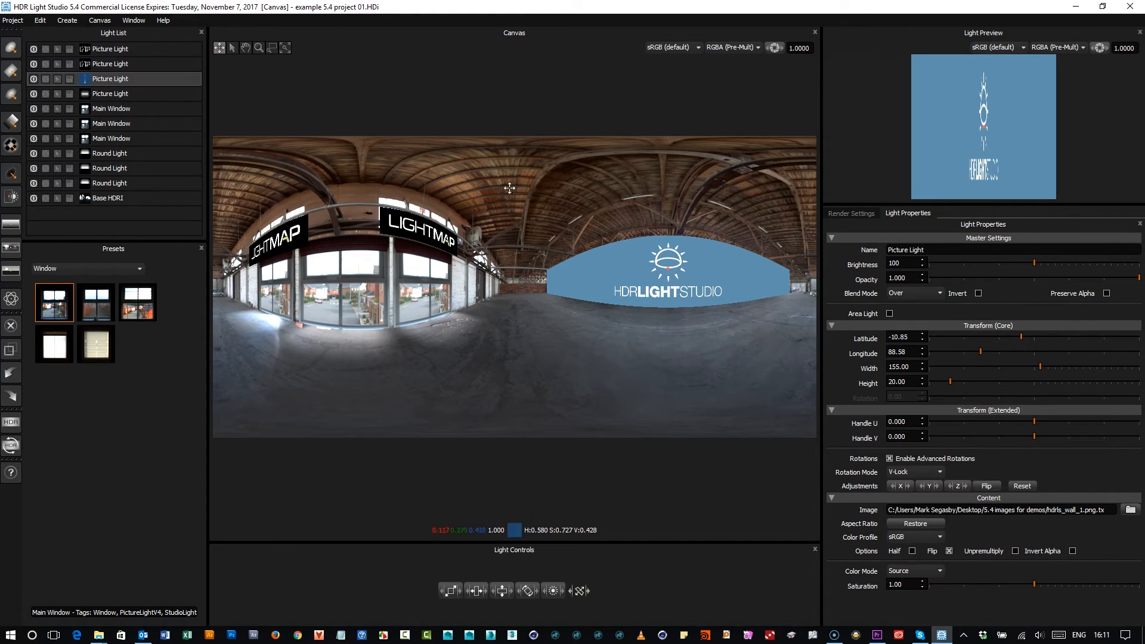
{"action": "left_click_drag", "start_coordinate": [1035, 264], "coordinate": [1015, 266]}
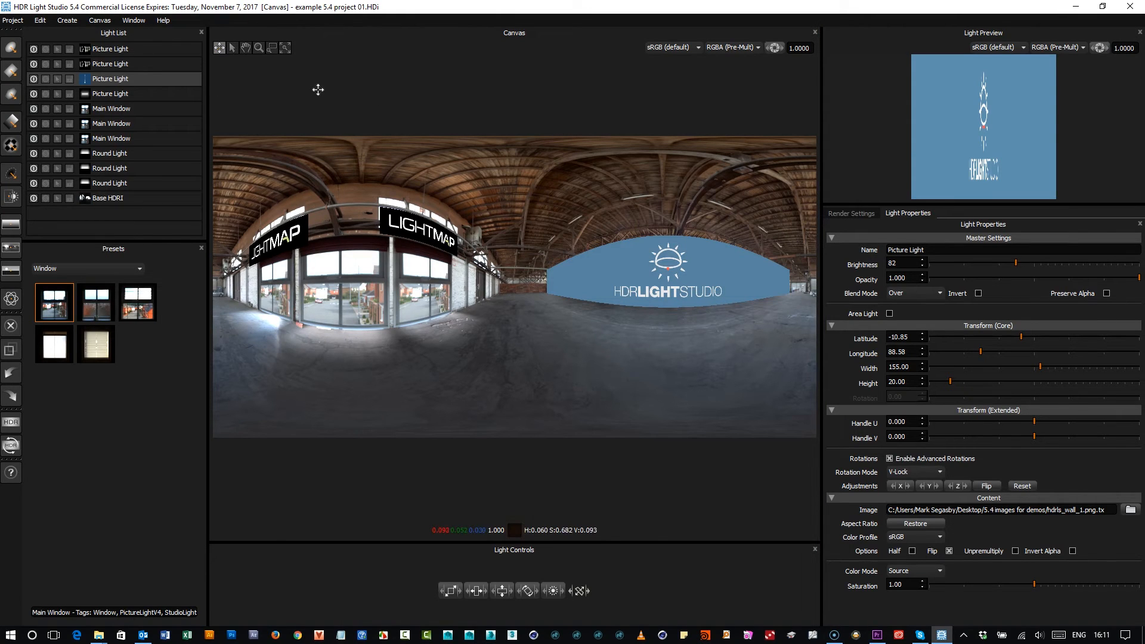
Add an Uber Light and place it on the ceiling tube light at about latitude -53.89, longitude 107.21
{"action": "left_click", "coordinate": [272, 47]}
{"action": "left_click_drag", "start_coordinate": [607, 186], "coordinate": [636, 213]}
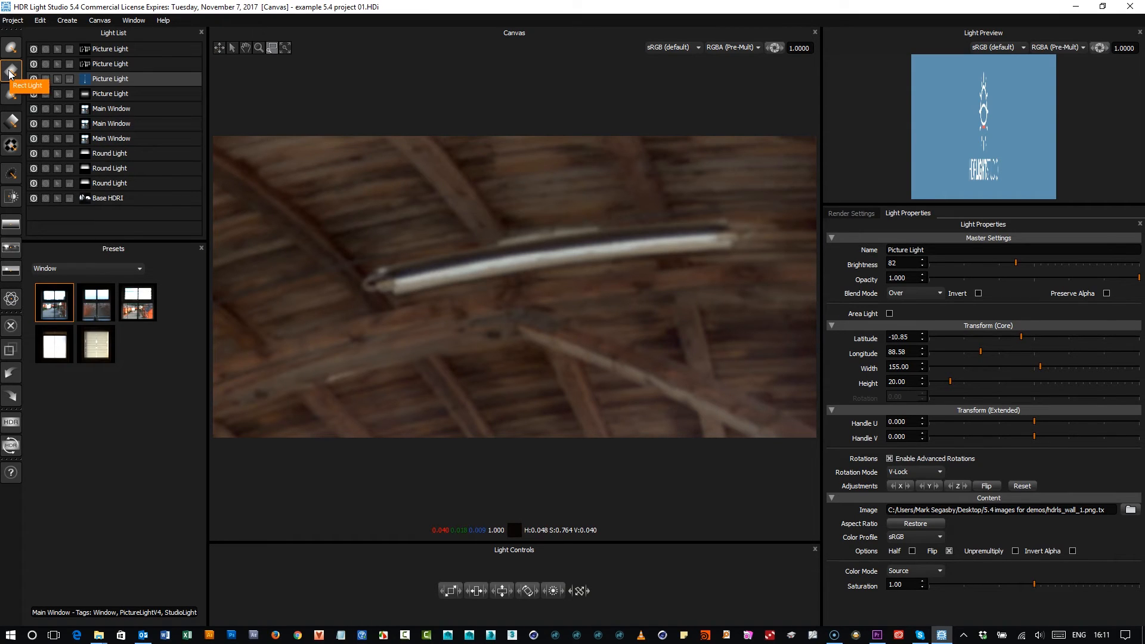
{"action": "left_click", "coordinate": [10, 302]}
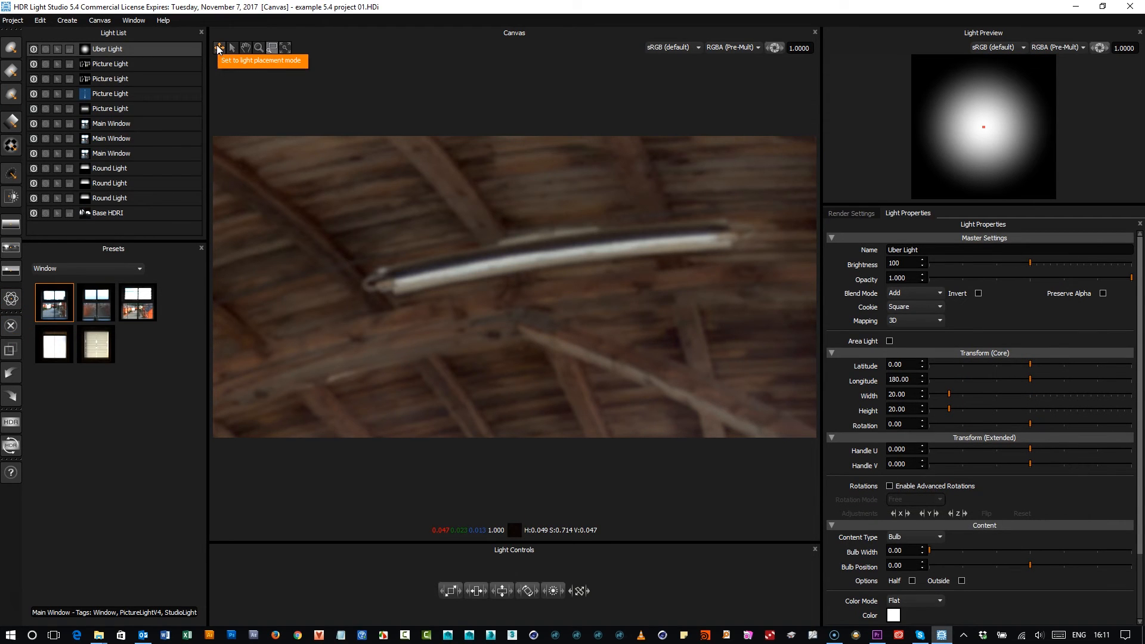
{"action": "left_click", "coordinate": [219, 48]}
{"action": "left_click", "coordinate": [528, 257]}
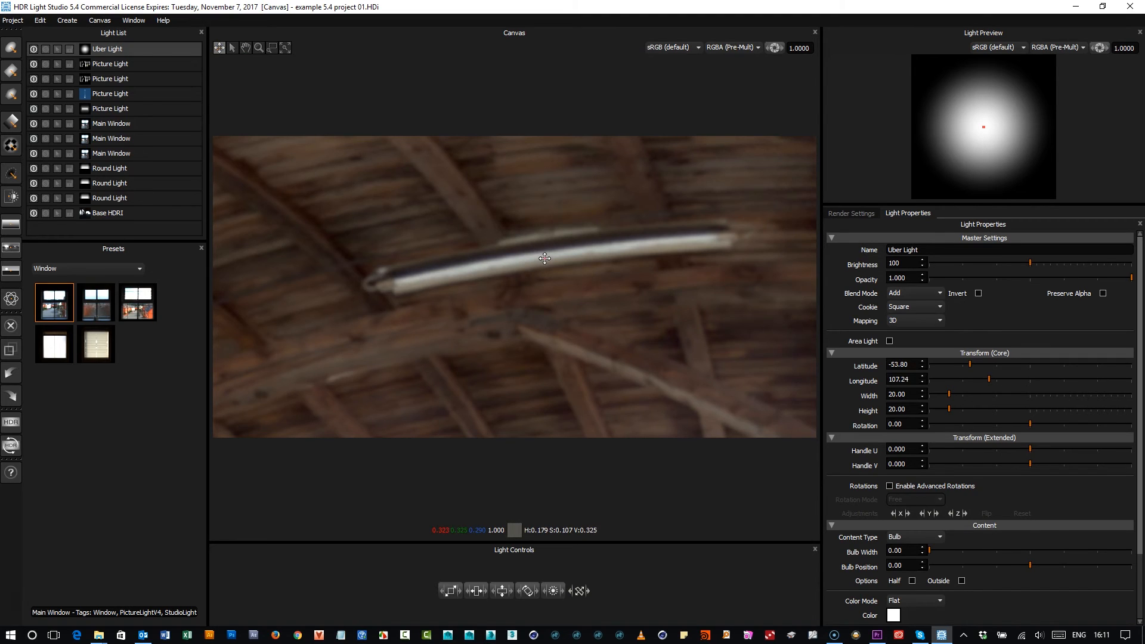
{"action": "left_click", "coordinate": [545, 257]}
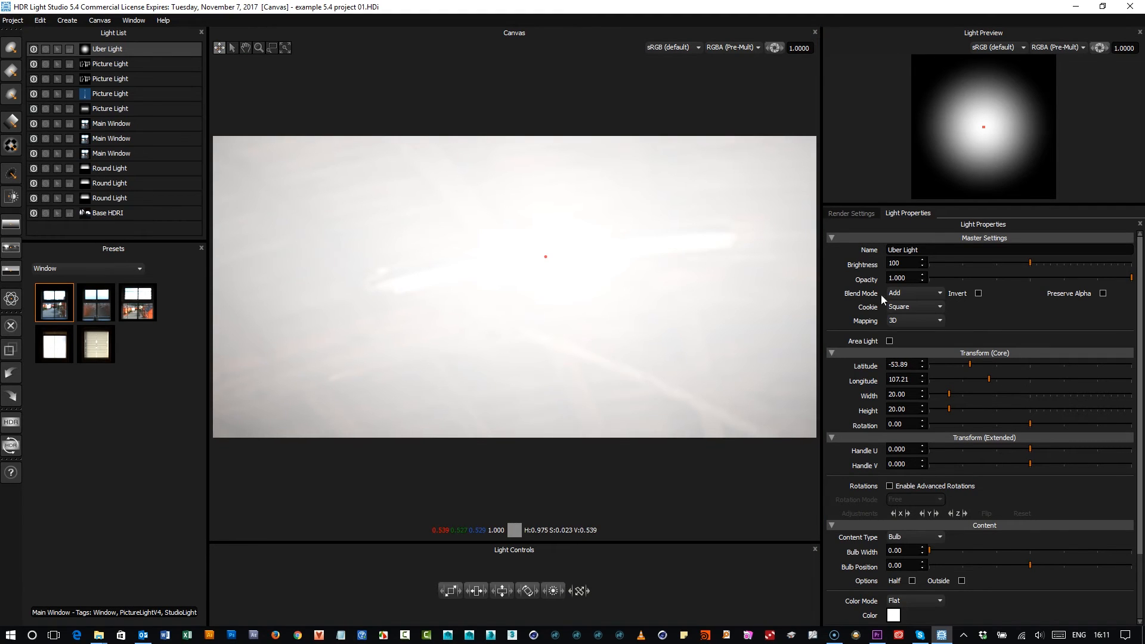
Scale the Uber Light down to width 2 and height 2, and set its bulb width to 81.71
{"action": "left_click_drag", "start_coordinate": [447, 593], "coordinate": [407, 597]}
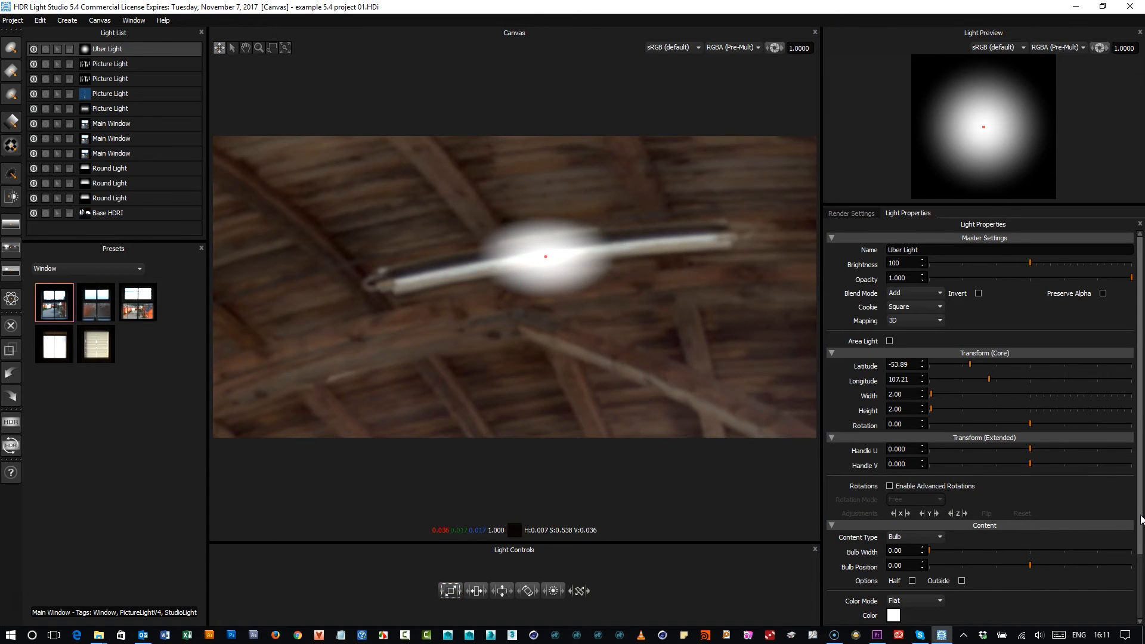
{"action": "scroll", "coordinate": [1014, 537], "scroll_direction": "down", "scroll_amount": 4}
{"action": "left_click_drag", "start_coordinate": [929, 471], "coordinate": [1094, 468]}
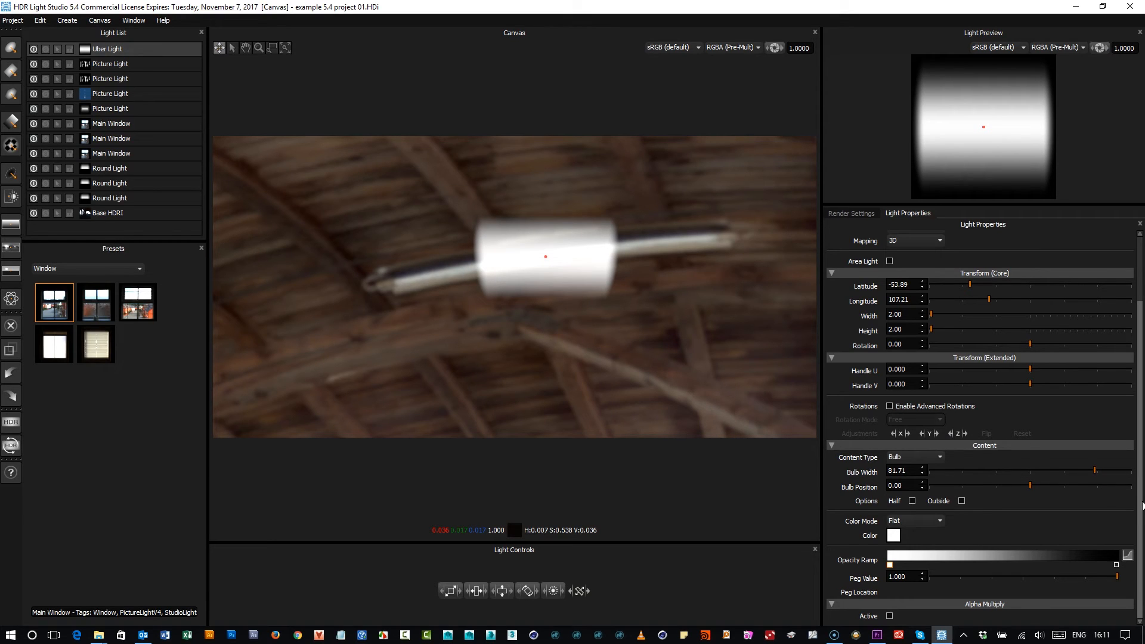
Enable advanced rotations in H-Lock mode for the Uber Light and reposition it at about latitude -53.83, longitude 106.96
{"action": "left_click", "coordinate": [950, 406]}
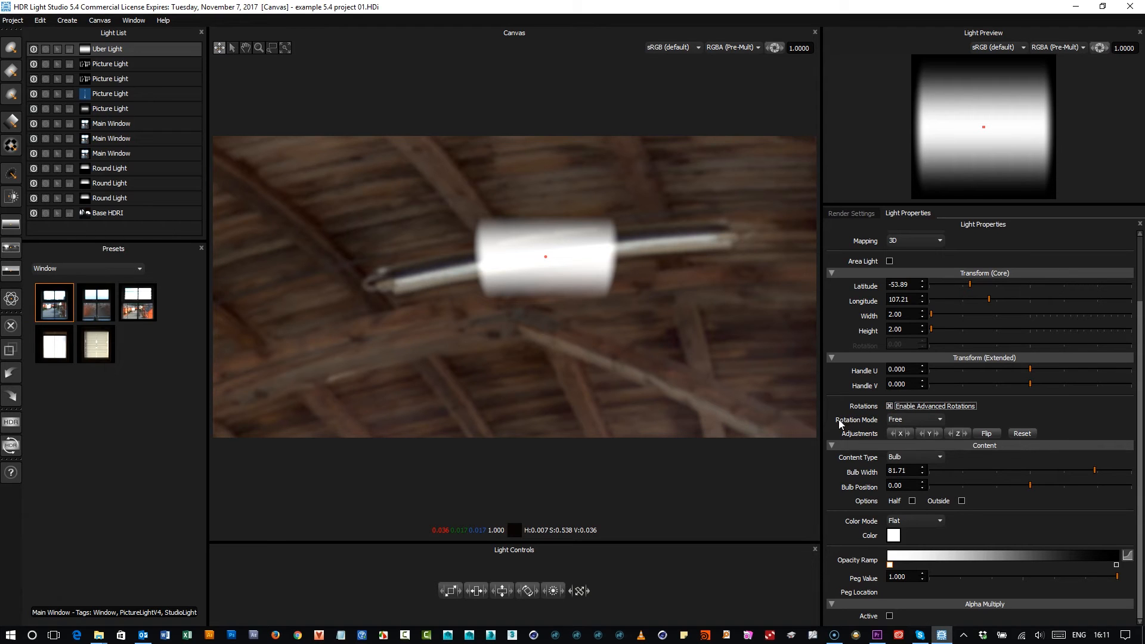
{"action": "left_click", "coordinate": [908, 418]}
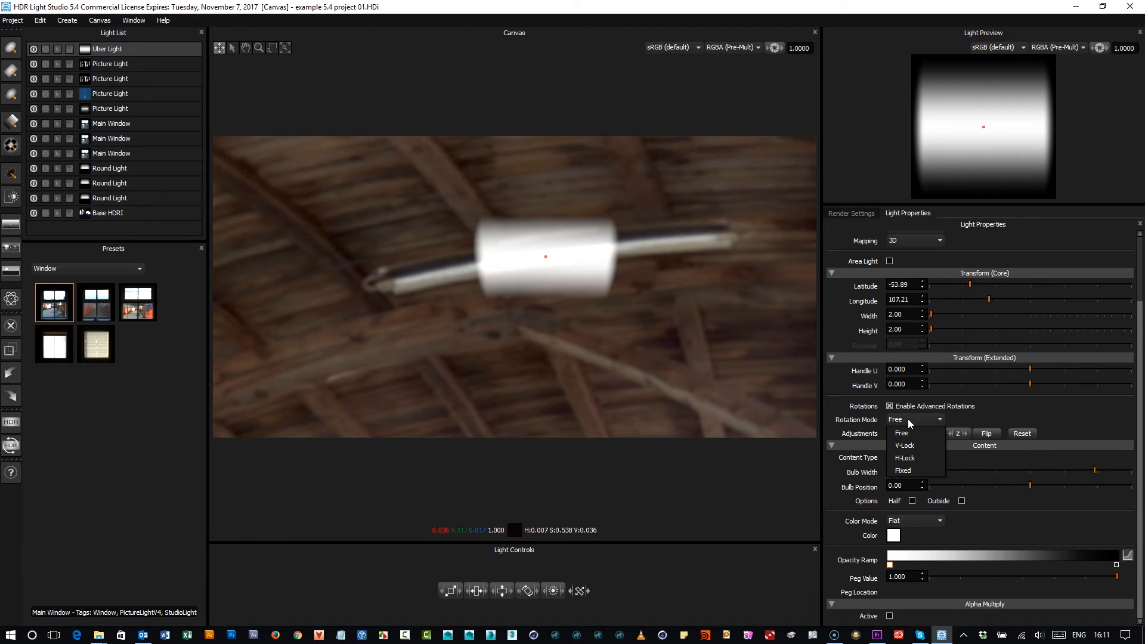
{"action": "left_click", "coordinate": [918, 458]}
{"action": "left_click", "coordinate": [549, 256]}
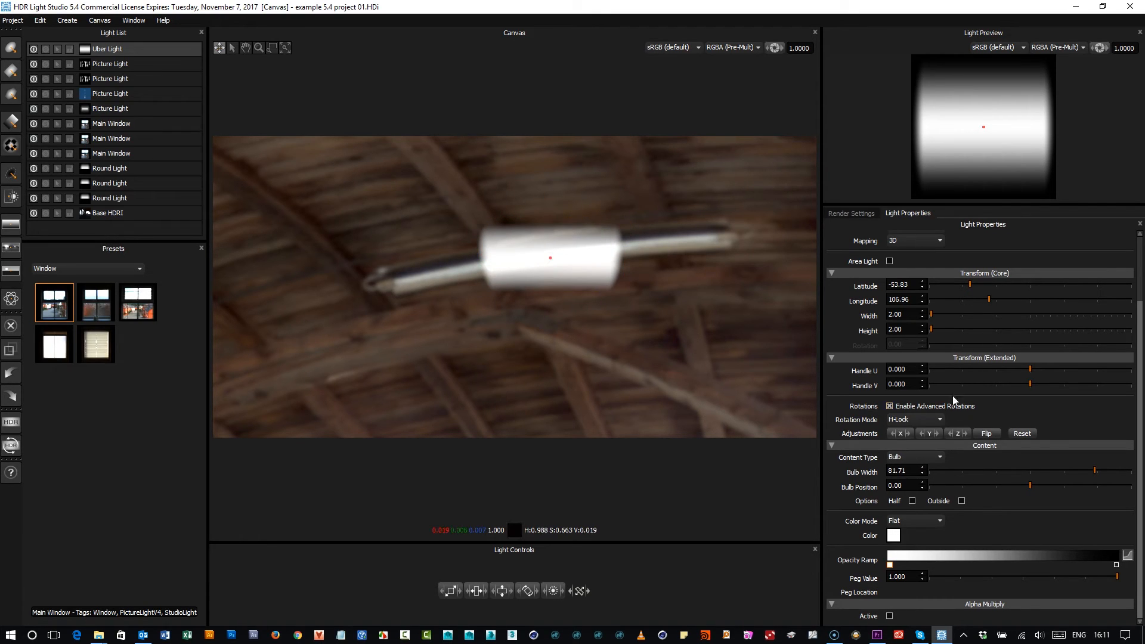
Rotate the Uber Light about Z to align with the ceiling tube, and enlarge it to width 5 and height 5
{"action": "left_click_drag", "start_coordinate": [961, 436], "coordinate": [1005, 435]}
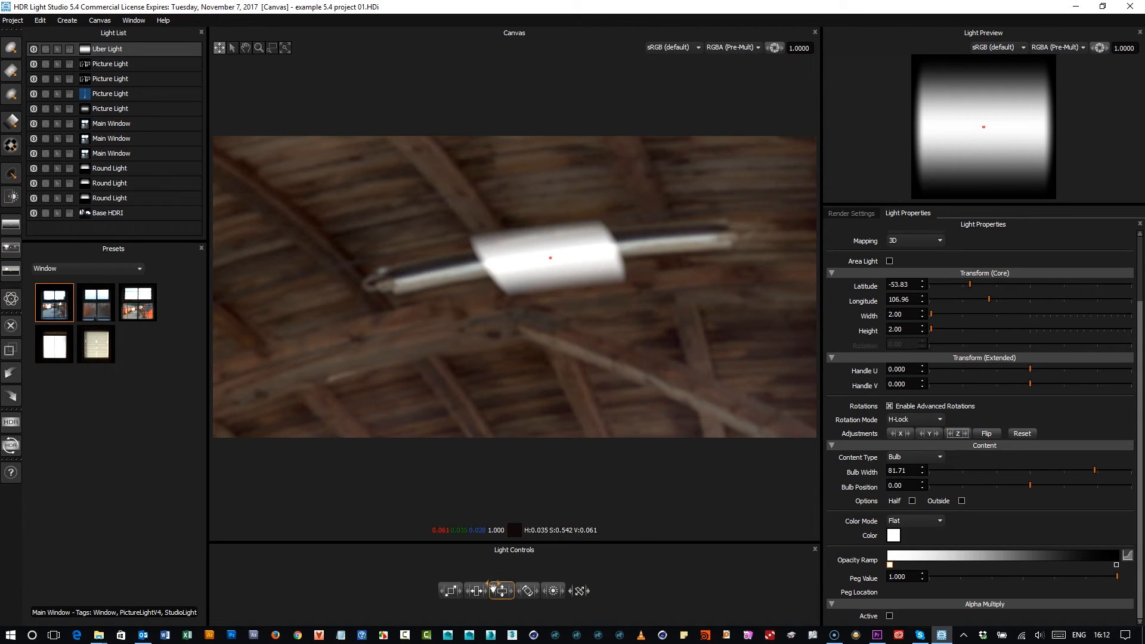
{"action": "left_click_drag", "start_coordinate": [482, 598], "coordinate": [505, 594]}
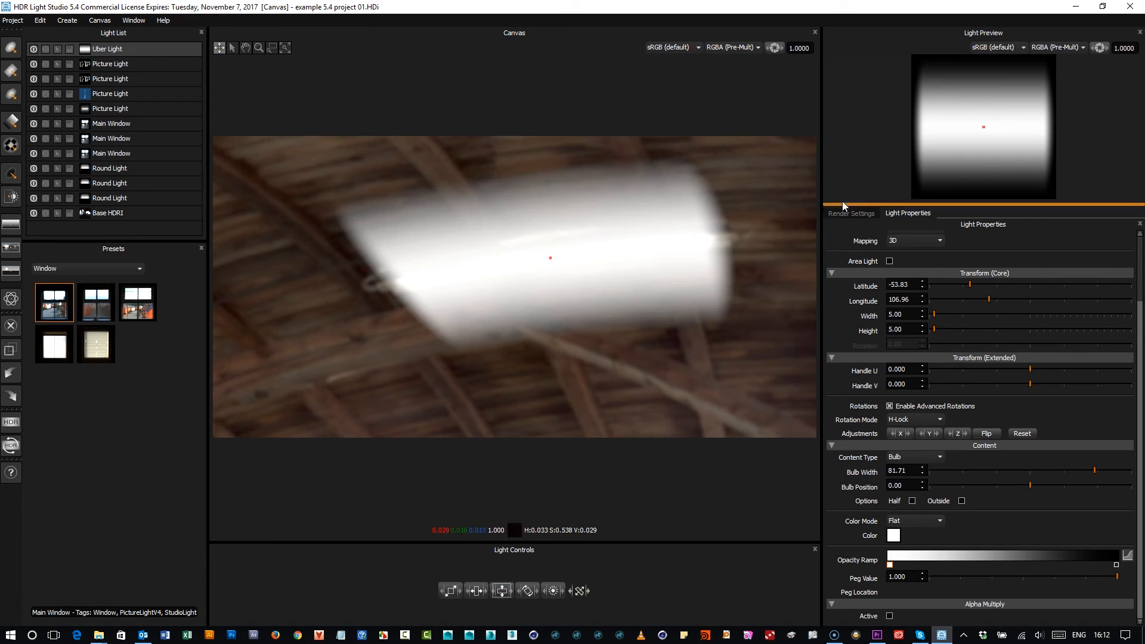
Set the Uber Light's blend mode to Amplify with brightness 1832, and widen it to 6 to cover the tube
{"action": "scroll", "coordinate": [1141, 315], "scroll_direction": "up", "scroll_amount": 3}
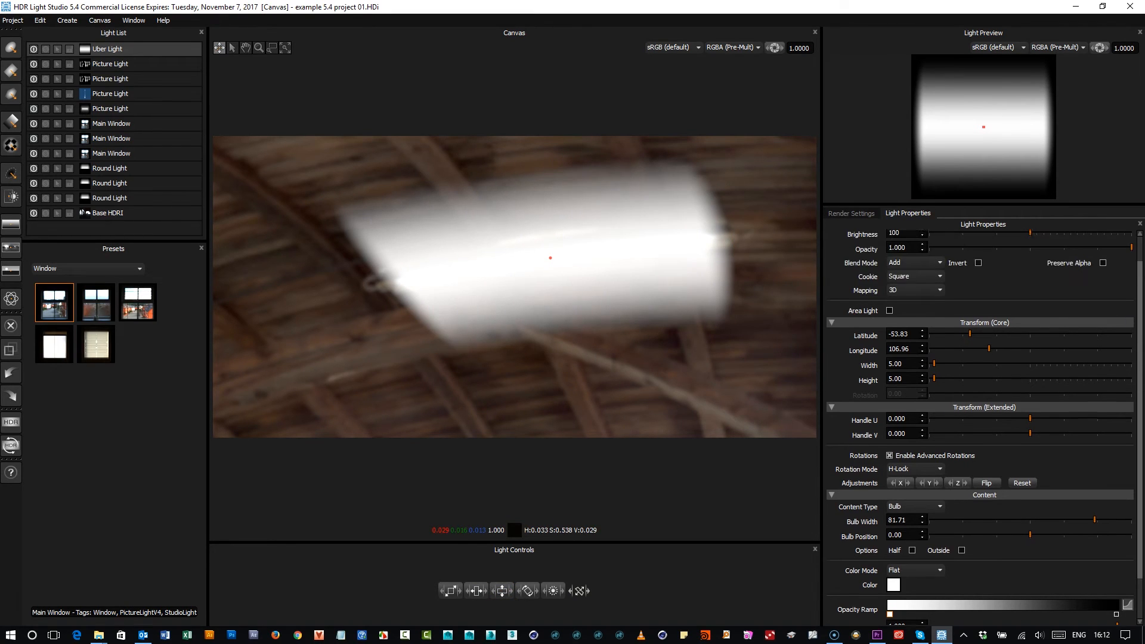
{"action": "left_click", "coordinate": [896, 292]}
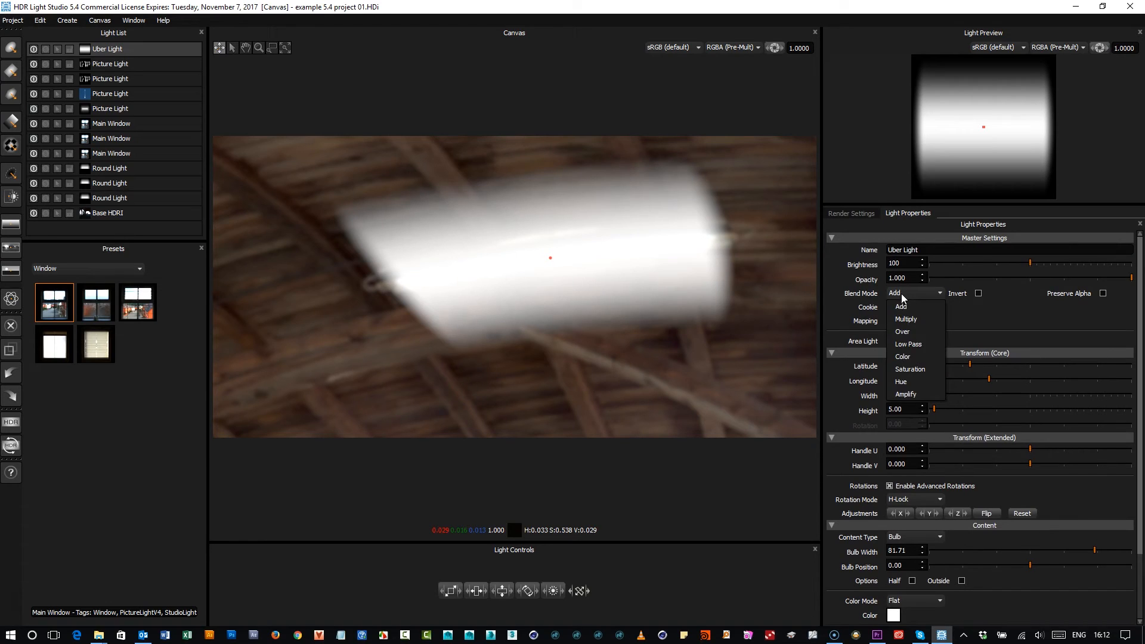
{"action": "left_click", "coordinate": [926, 388]}
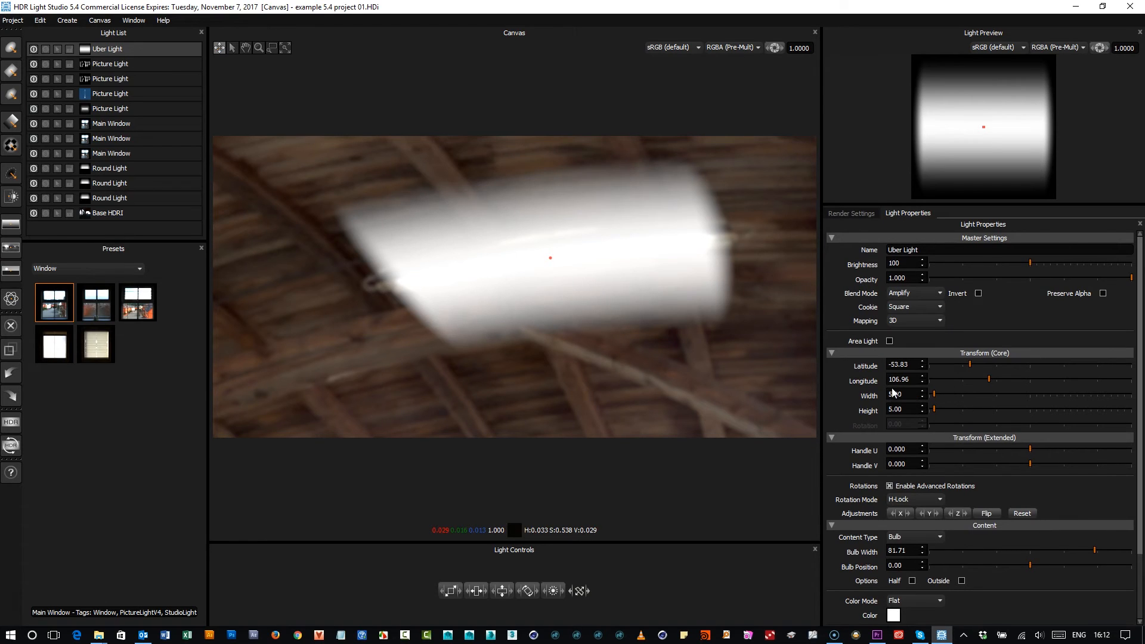
{"action": "left_click", "coordinate": [1091, 263]}
{"action": "left_click_drag", "start_coordinate": [1114, 263], "coordinate": [1123, 263]}
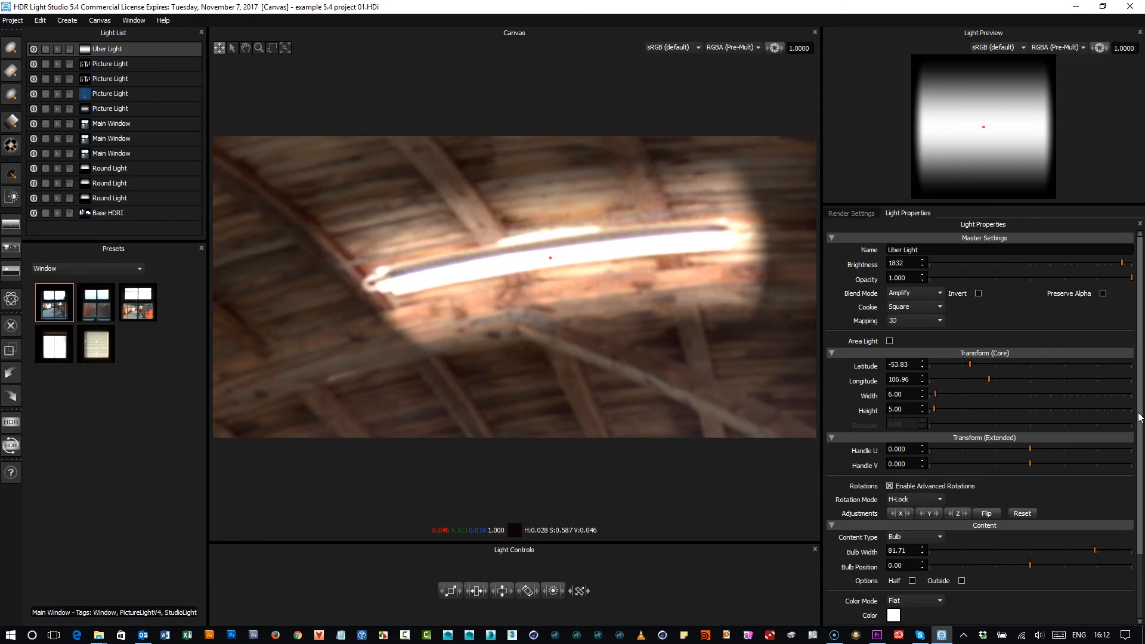
Reduce the Uber Light's bulb width to 64.90 and switch its opacity ramp's custom gradient to logarithmic
{"action": "scroll", "coordinate": [1121, 477], "scroll_direction": "down", "scroll_amount": 3}
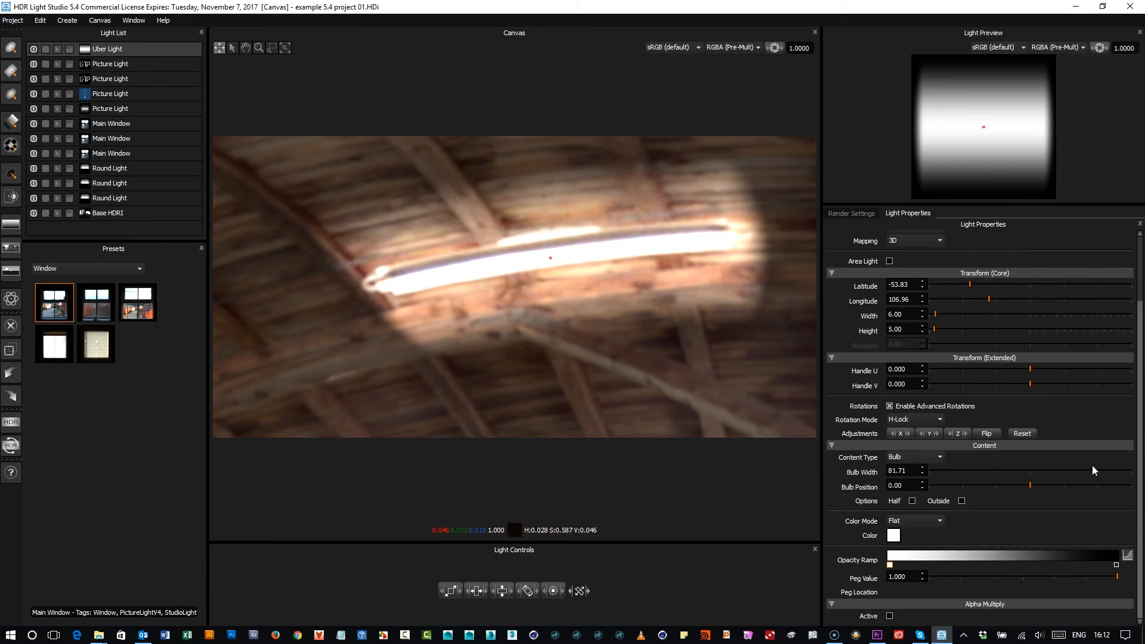
{"action": "left_click_drag", "start_coordinate": [1093, 468], "coordinate": [1061, 475]}
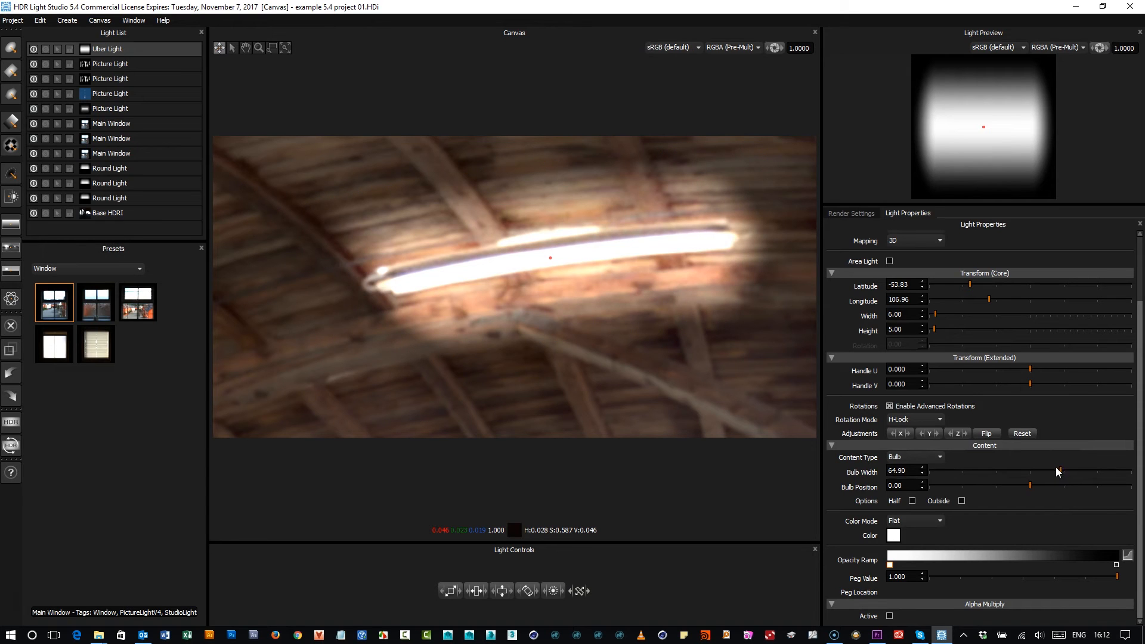
{"action": "left_click", "coordinate": [1128, 555]}
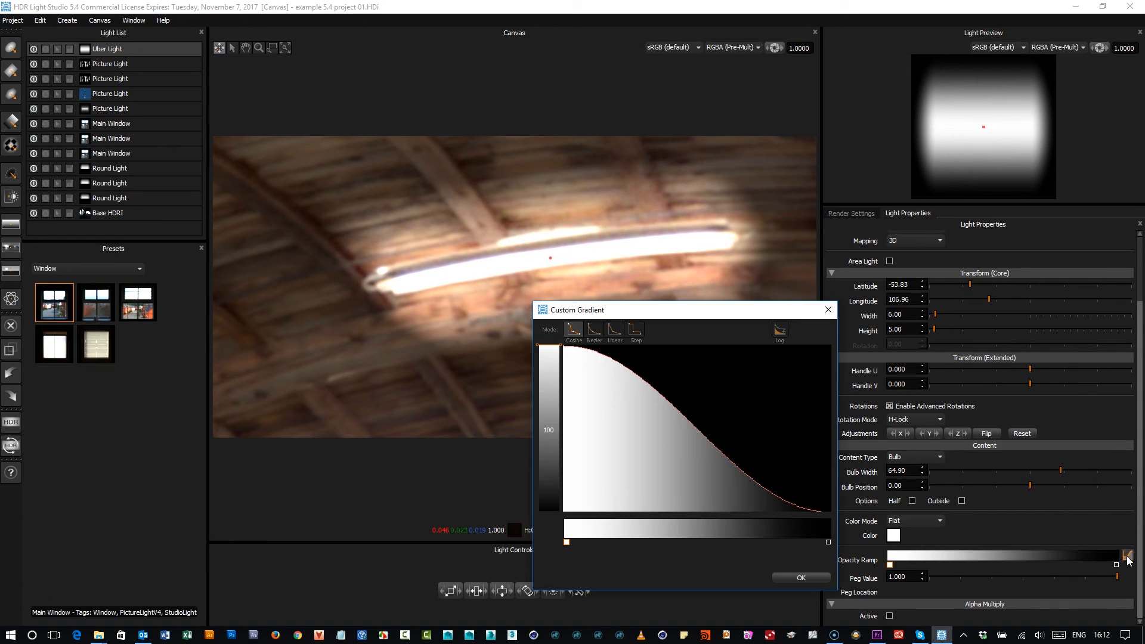
{"action": "left_click", "coordinate": [779, 331]}
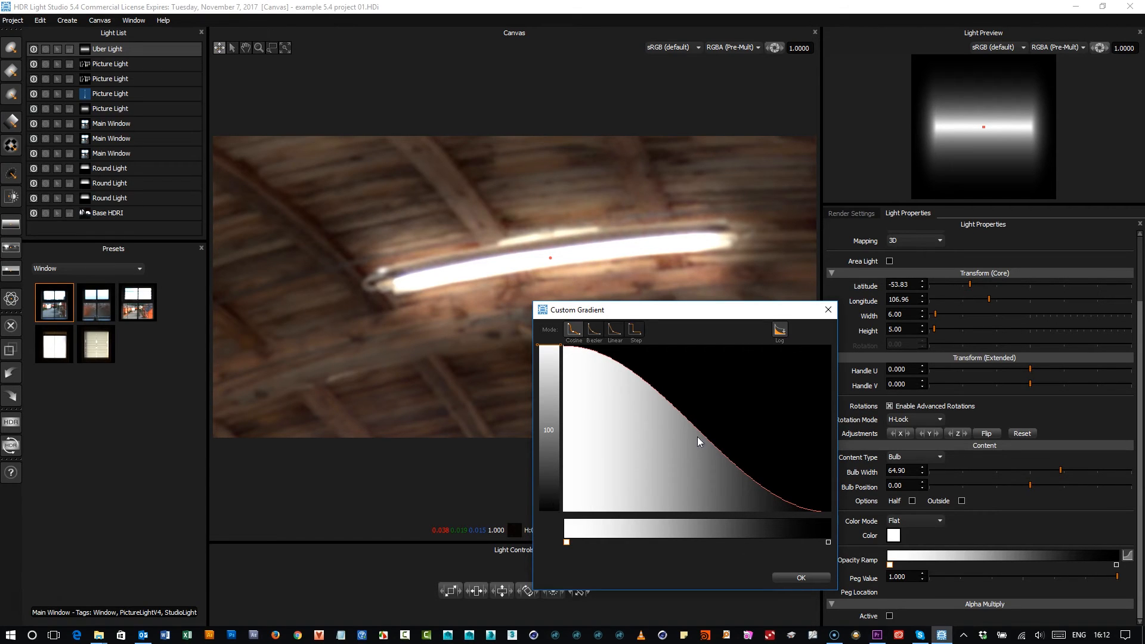
Shape the opacity falloff with a lowered peg at about 0.36 and a second peg at location 0.127 with value 0.894
{"action": "left_click", "coordinate": [660, 395]}
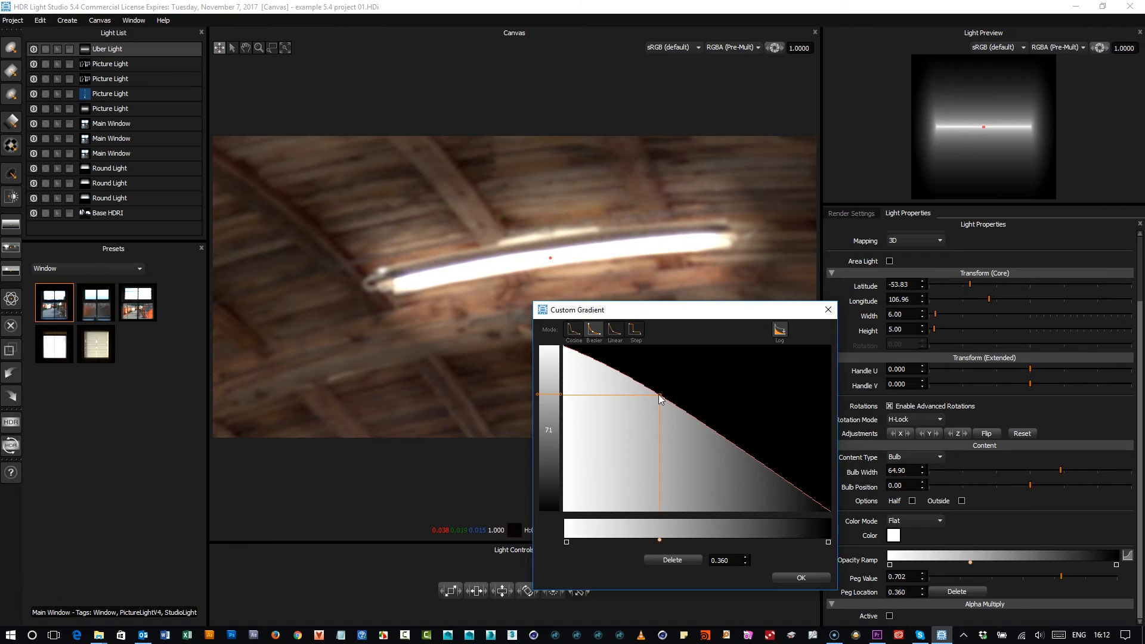
{"action": "left_click_drag", "start_coordinate": [660, 392], "coordinate": [661, 456]}
{"action": "left_click", "coordinate": [591, 386]}
{"action": "left_click_drag", "start_coordinate": [591, 386], "coordinate": [598, 363]}
{"action": "left_click", "coordinate": [801, 578]}
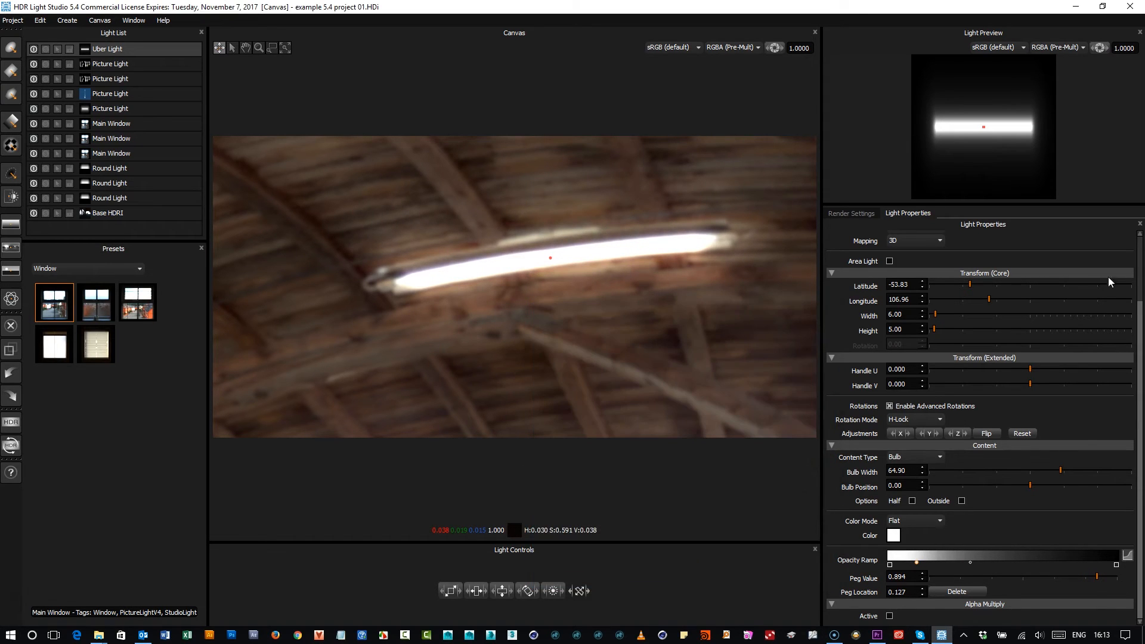
{"action": "scroll", "coordinate": [1141, 251], "scroll_direction": "up", "scroll_amount": 3}
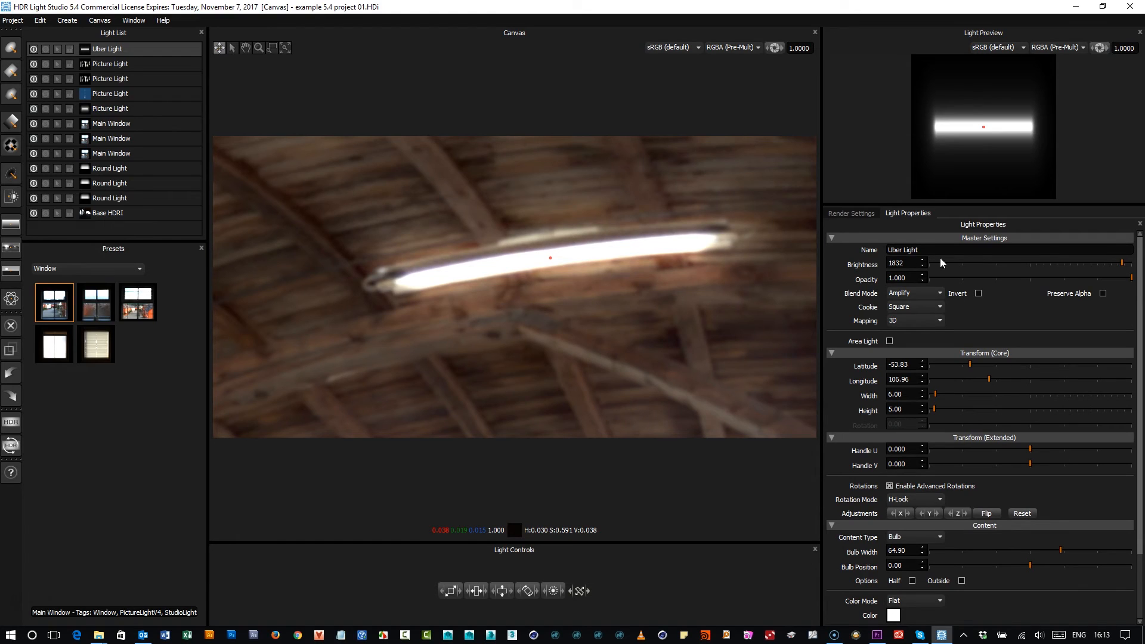
Set the brightness of the Uber Light on the first ceiling tube to 4000
{"action": "left_click_drag", "start_coordinate": [1138, 263], "coordinate": [1144, 263]}
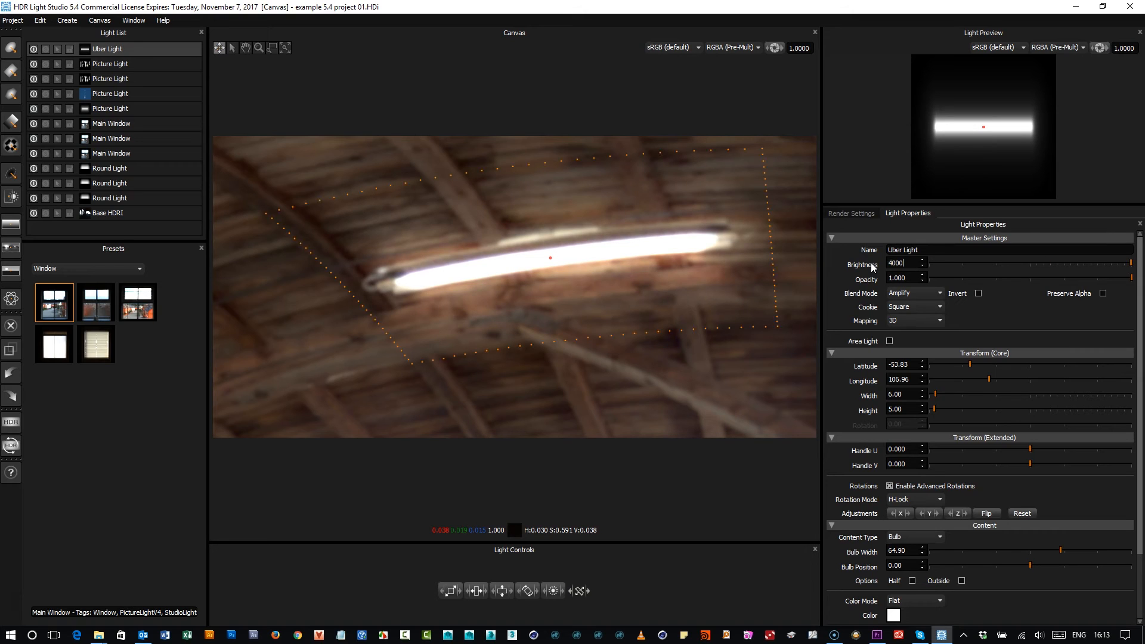
{"action": "key", "text": "Return"}
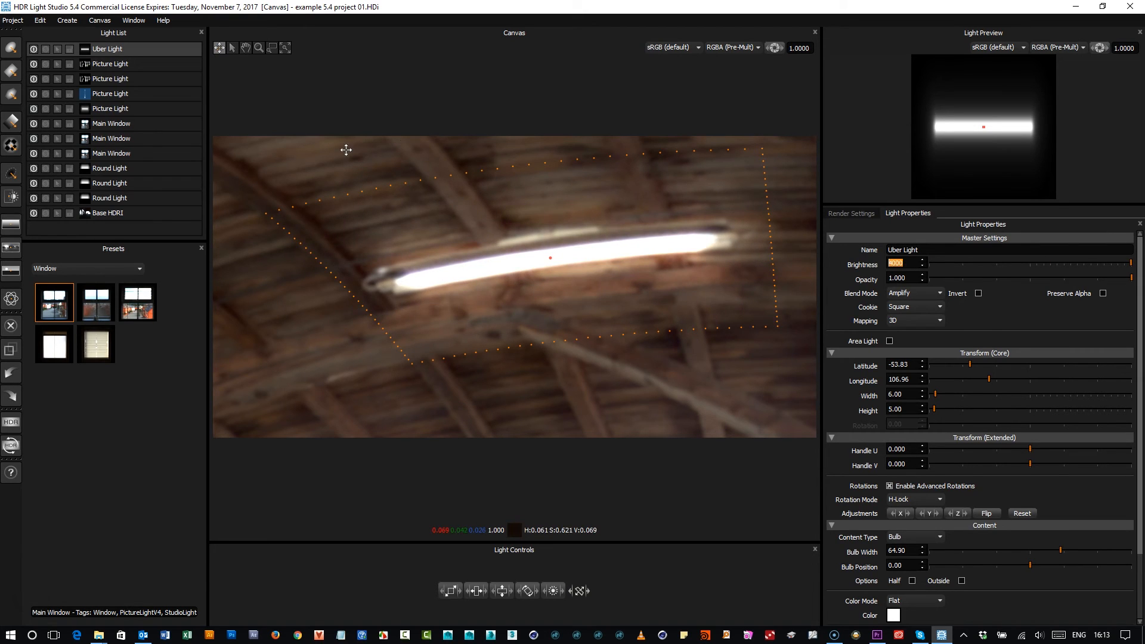
Duplicate the Uber Light, place the copy on the second ceiling tube at latitude -49.28, longitude 57.53, and rotate it about Z to align
{"action": "left_click", "coordinate": [286, 48]}
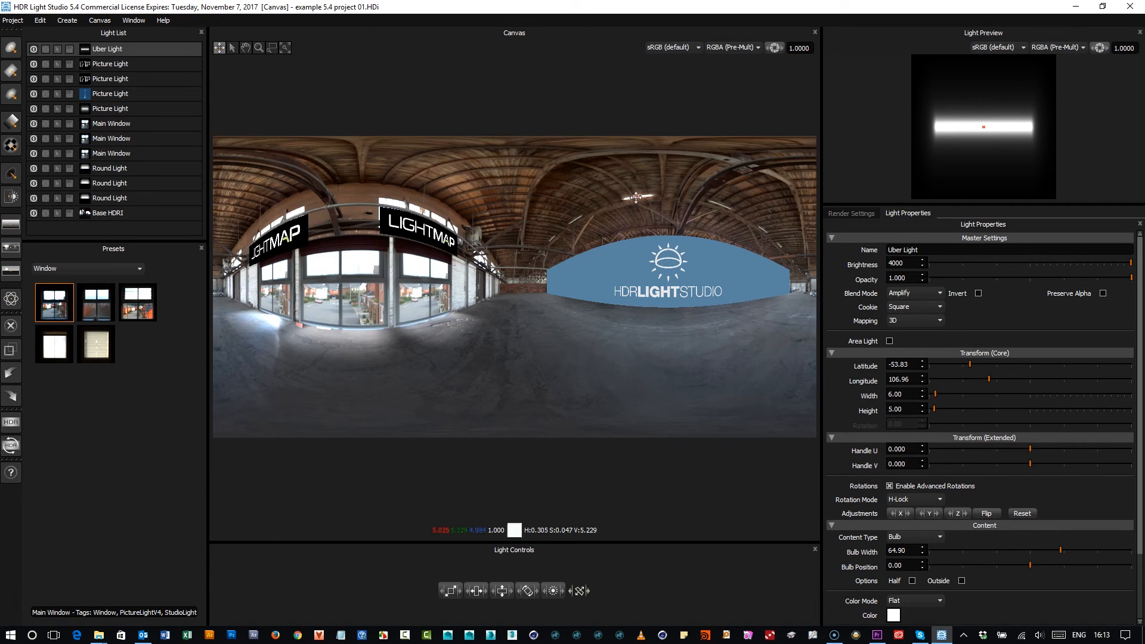
{"action": "left_click", "coordinate": [272, 48]}
{"action": "left_click_drag", "start_coordinate": [610, 177], "coordinate": [727, 260]}
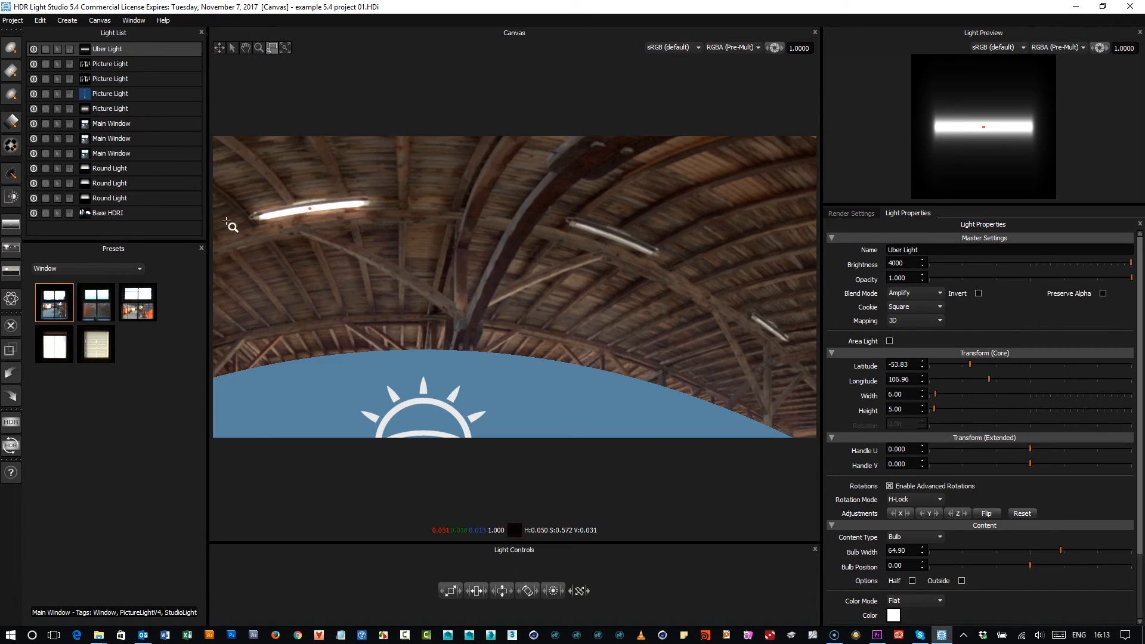
{"action": "key", "text": "ctrl+d"}
{"action": "key", "text": "Return"}
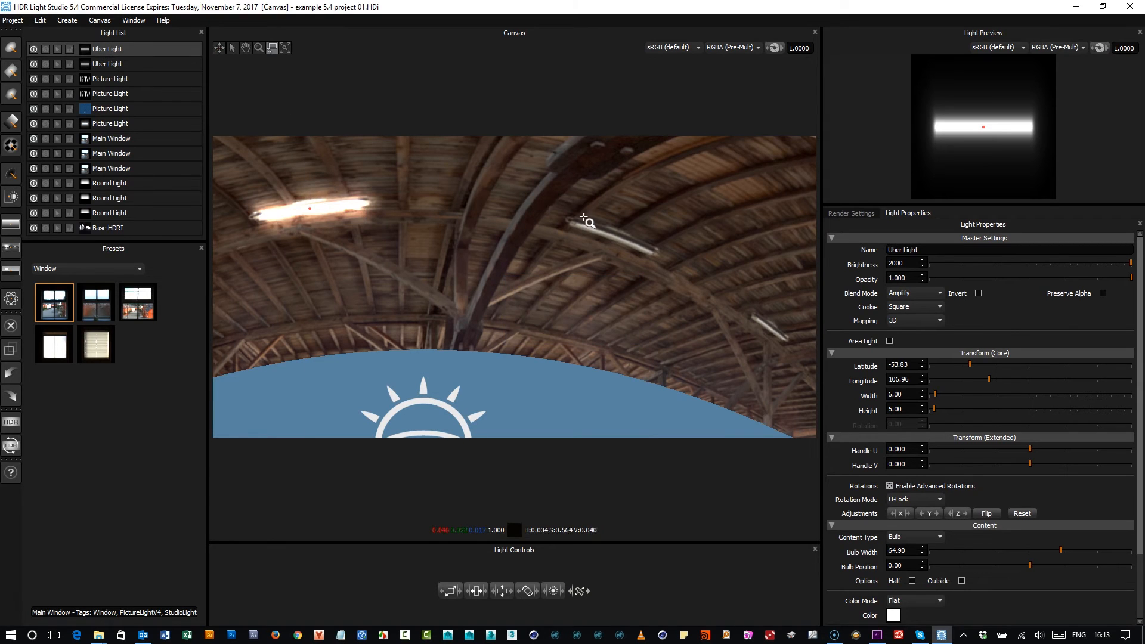
{"action": "left_click", "coordinate": [219, 48]}
{"action": "left_click", "coordinate": [617, 241]}
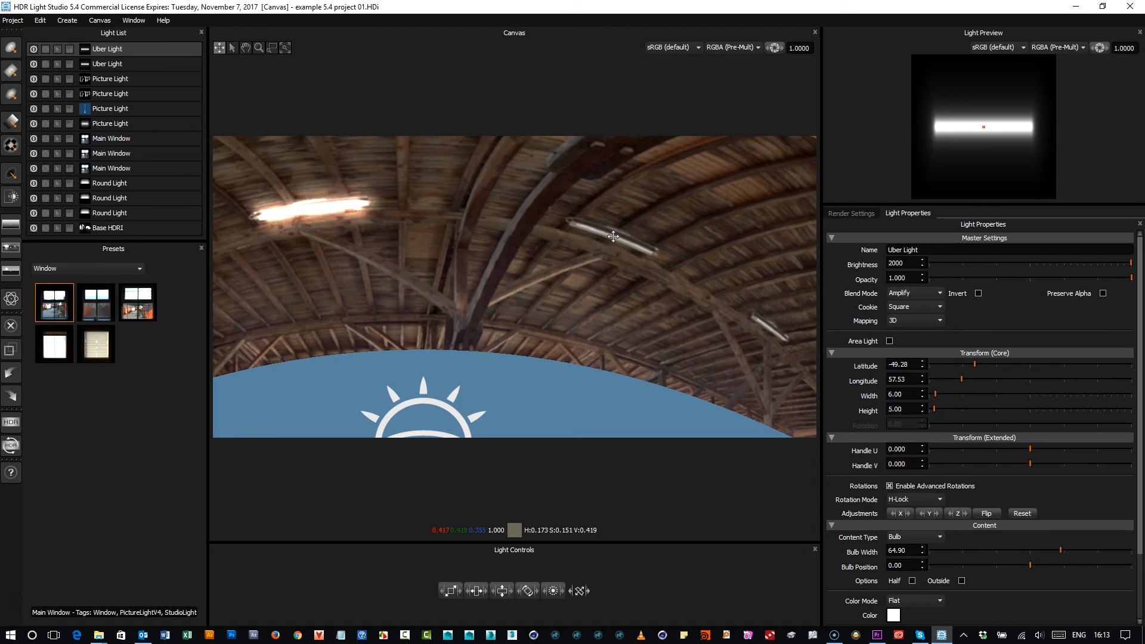
{"action": "left_click_drag", "start_coordinate": [957, 517], "coordinate": [859, 531]}
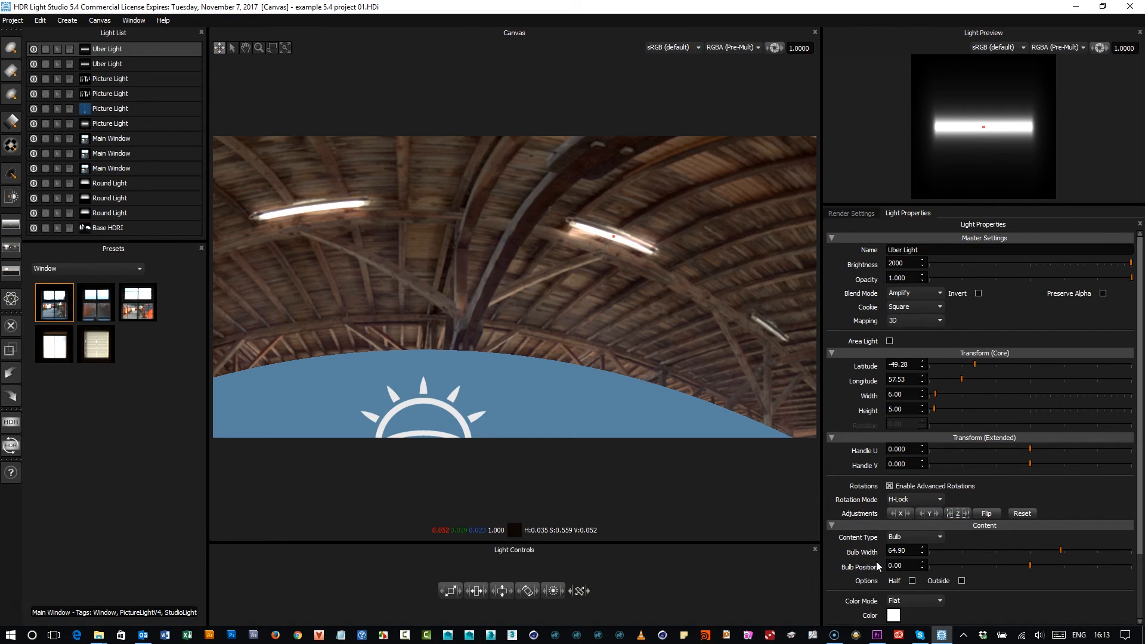
{"action": "left_click_drag", "start_coordinate": [957, 517], "coordinate": [944, 520]}
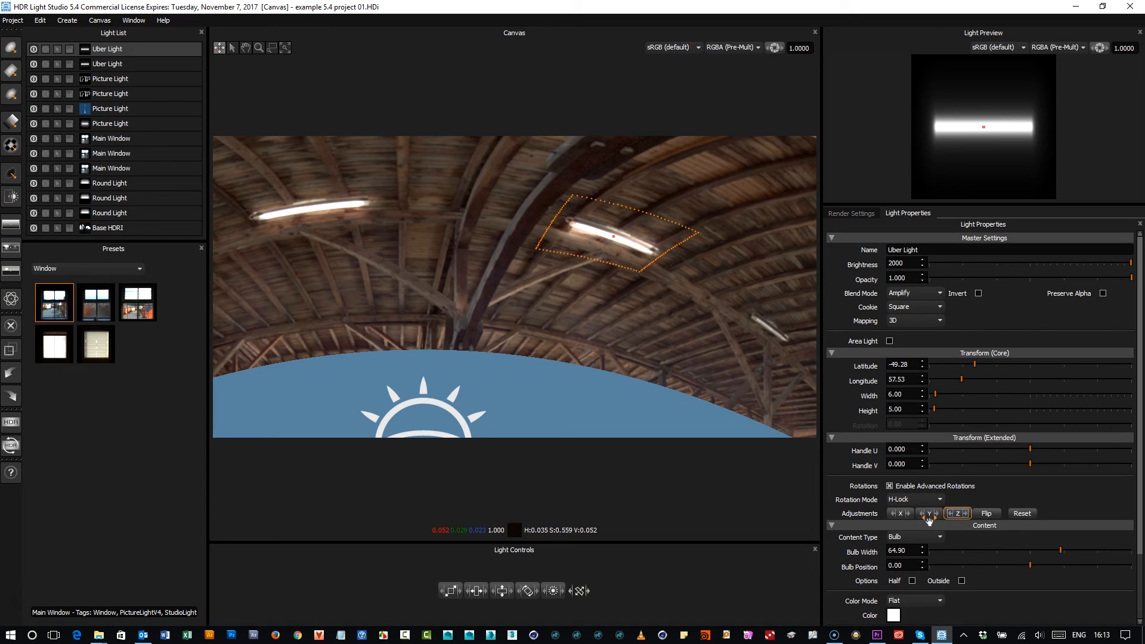
Duplicate the Uber Light onto the third ceiling tube at latitude -34.34, longitude 31.92, and rotate it about Z to match the tube
{"action": "key", "text": "ctrl+d"}
{"action": "key", "text": "Return"}
{"action": "left_click", "coordinate": [768, 326]}
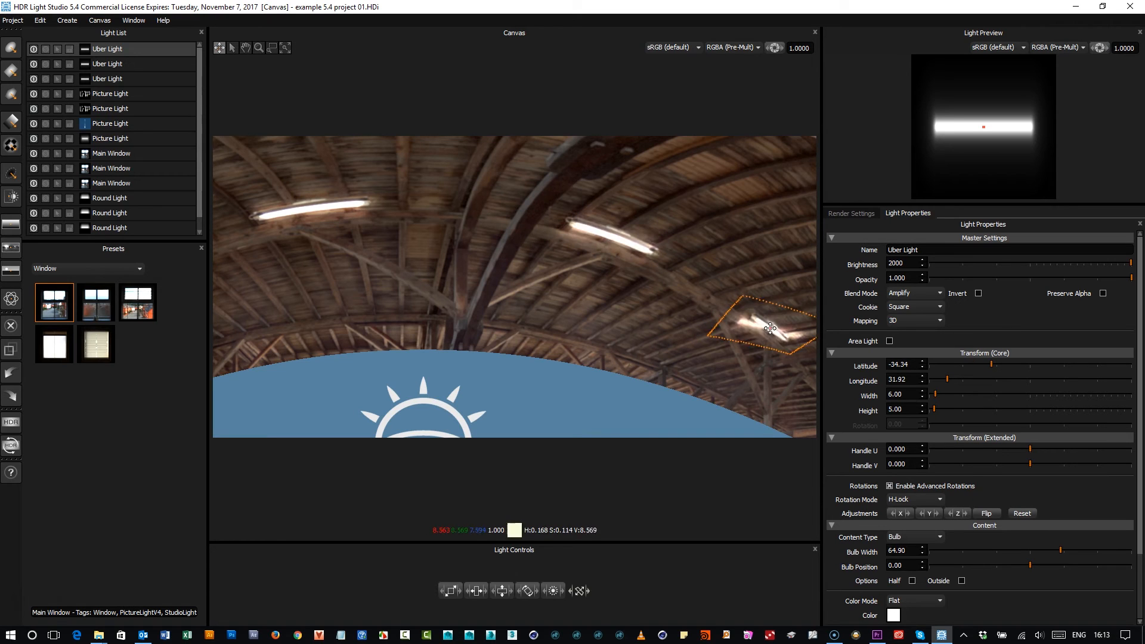
{"action": "mouse_move", "coordinate": [955, 517]}
{"action": "left_mouse_down"}
{"action": "mouse_move", "coordinate": [916, 527]}
{"action": "mouse_move", "coordinate": [929, 534]}
{"action": "mouse_move", "coordinate": [966, 517]}
{"action": "mouse_move", "coordinate": [922, 520]}
{"action": "mouse_move", "coordinate": [949, 528]}
{"action": "mouse_move", "coordinate": [958, 516]}
{"action": "left_mouse_up"}
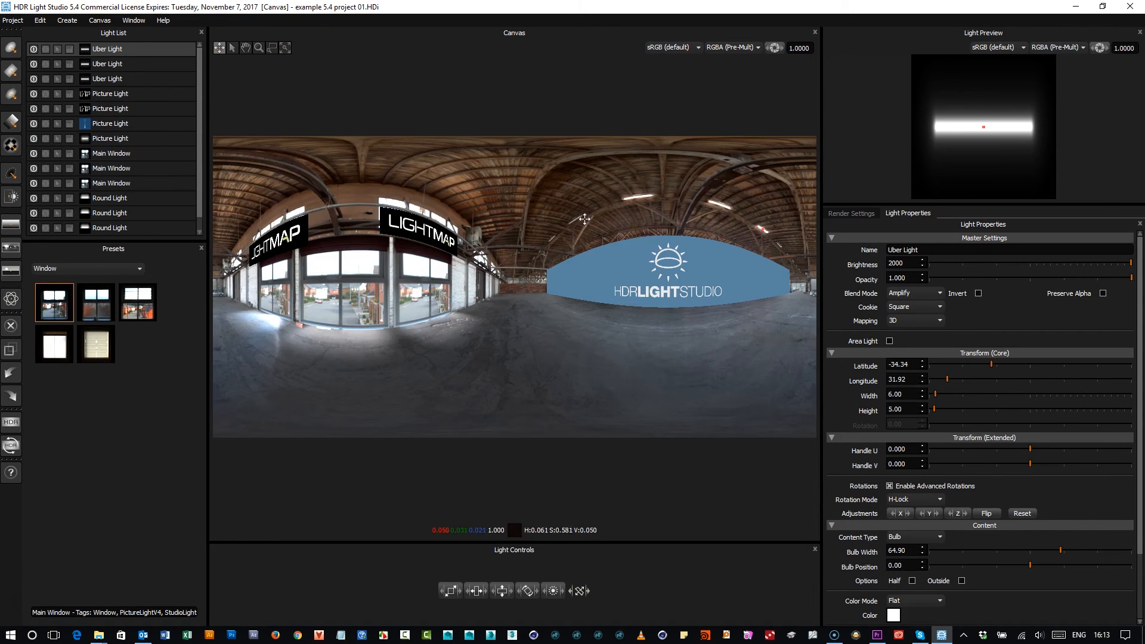
Duplicate the Uber Light onto the tube above the logo wall's near end at latitude -39.95, longitude 143.91, and align it about Z
{"action": "key", "text": "ctrl+d"}
{"action": "key", "text": "Return"}
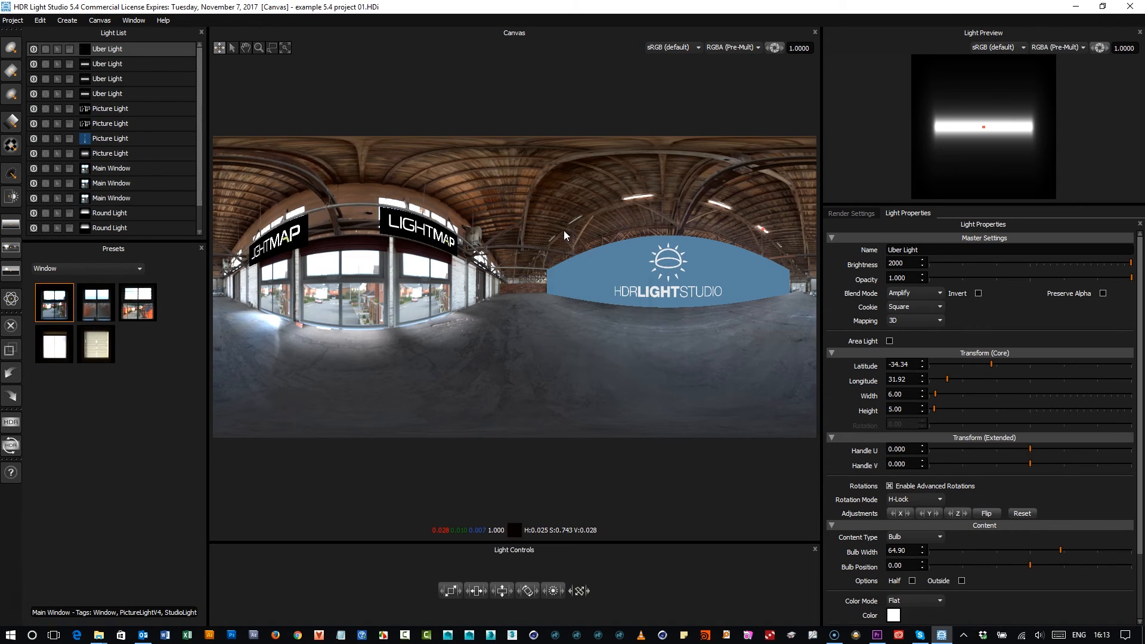
{"action": "left_click", "coordinate": [575, 218]}
{"action": "left_click_drag", "start_coordinate": [574, 219], "coordinate": [555, 251]}
{"action": "left_click", "coordinate": [955, 515]}
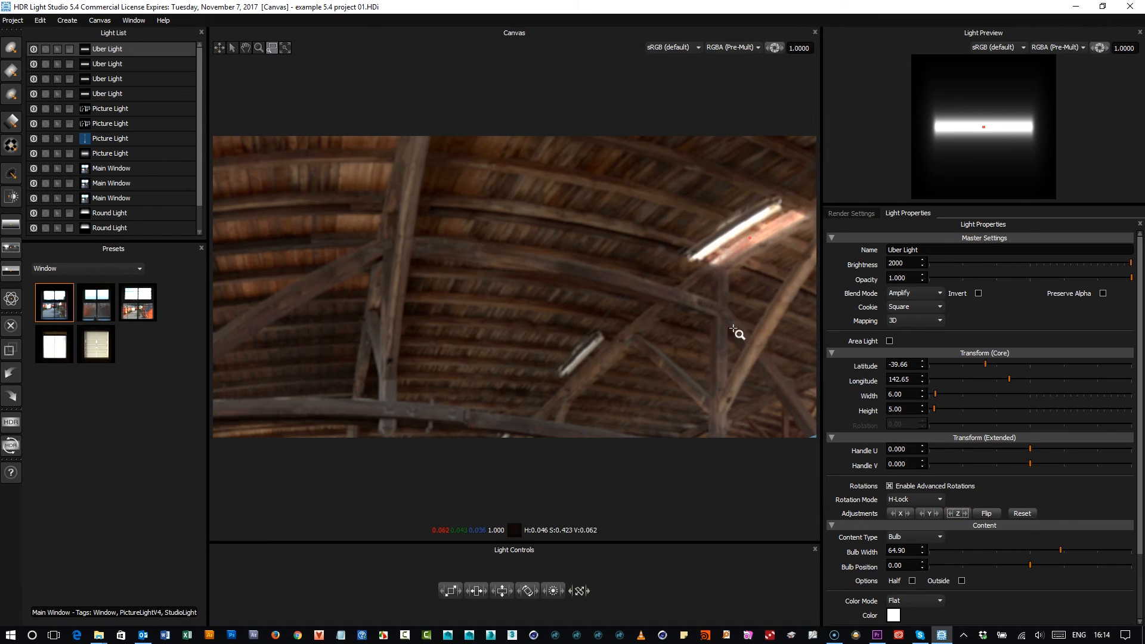
{"action": "left_click", "coordinate": [219, 47]}
{"action": "left_click_drag", "start_coordinate": [739, 233], "coordinate": [735, 234]}
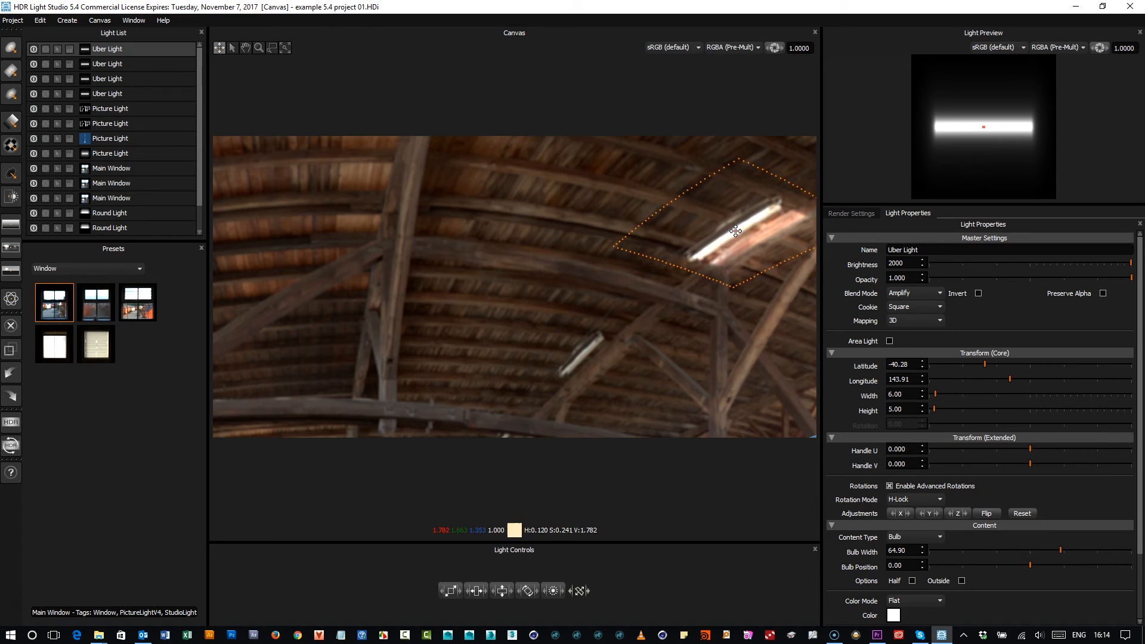
Duplicate the Uber Light onto the adjacent smaller ceiling tube at latitude -28.91, longitude 157.71, and rotate it about Z to align
{"action": "key", "text": "ctrl+d"}
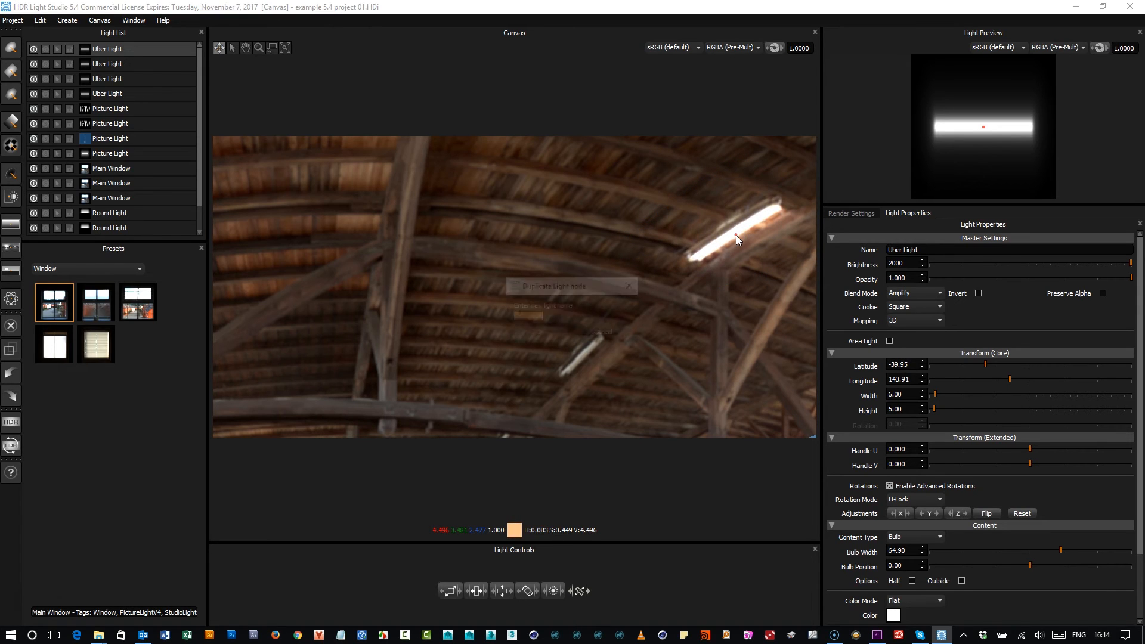
{"action": "left_click_drag", "start_coordinate": [736, 235], "coordinate": [580, 355]}
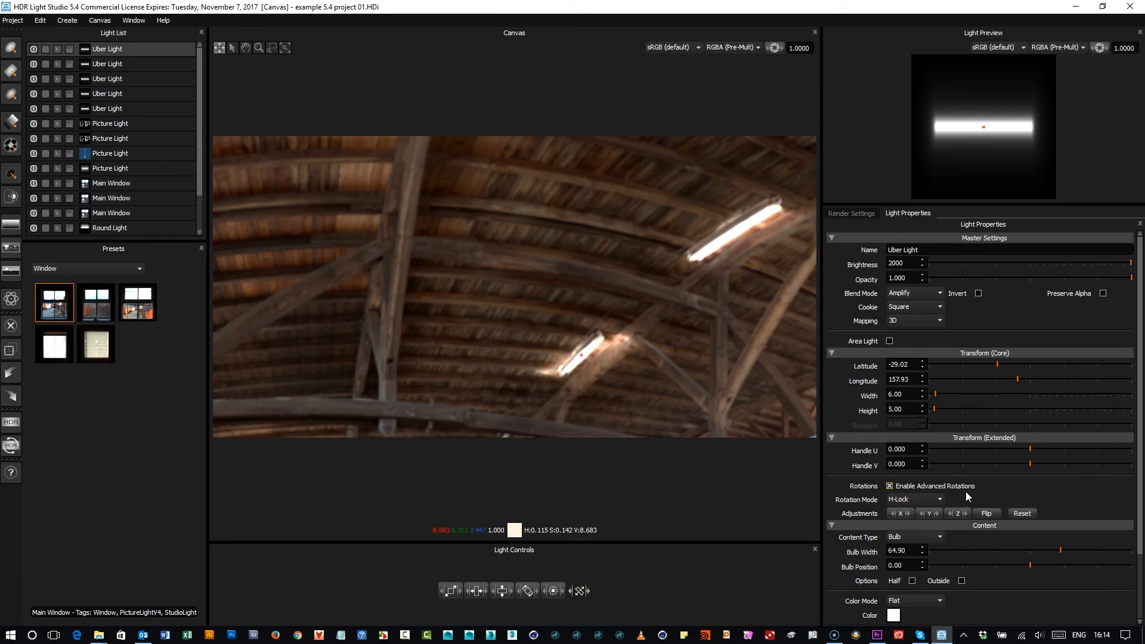
{"action": "left_click_drag", "start_coordinate": [959, 516], "coordinate": [1008, 518]}
{"action": "left_click_drag", "start_coordinate": [582, 354], "coordinate": [584, 356]}
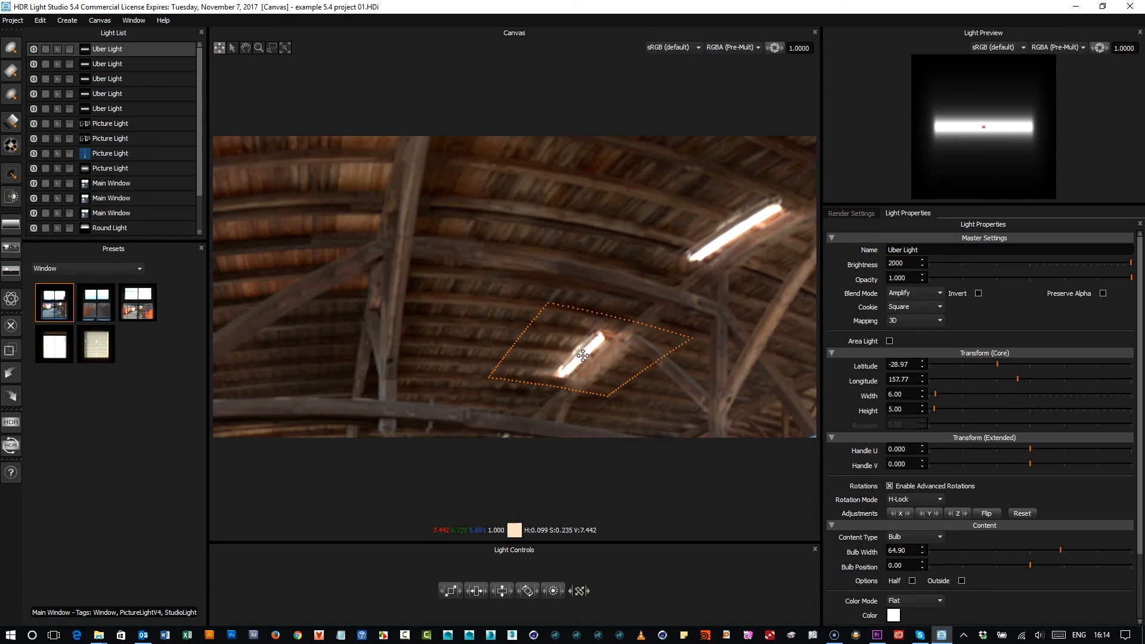
Show the Render View, enlarge it above the canvas, and turn its camera to look down the warehouse
{"action": "left_click", "coordinate": [285, 47]}
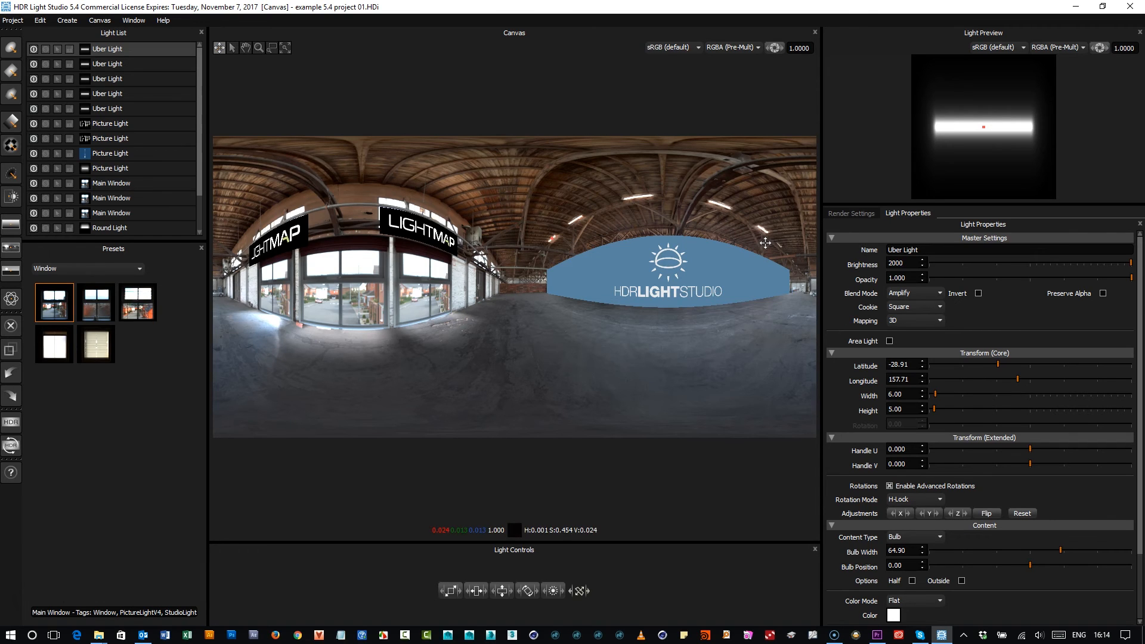
{"action": "left_click", "coordinate": [131, 20]}
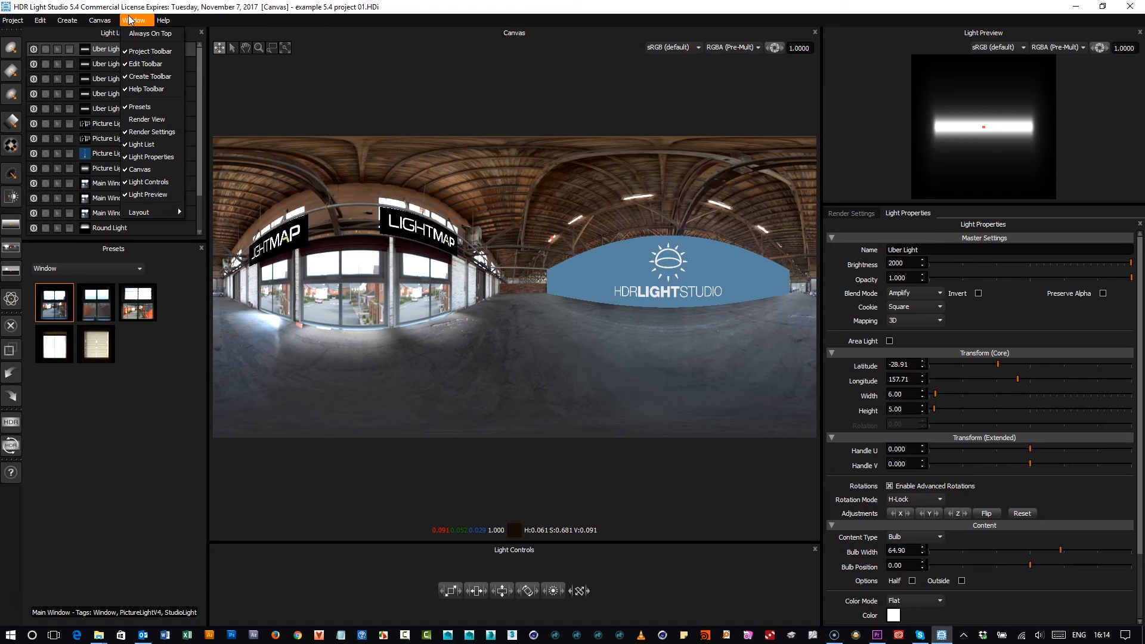
{"action": "left_click", "coordinate": [157, 119]}
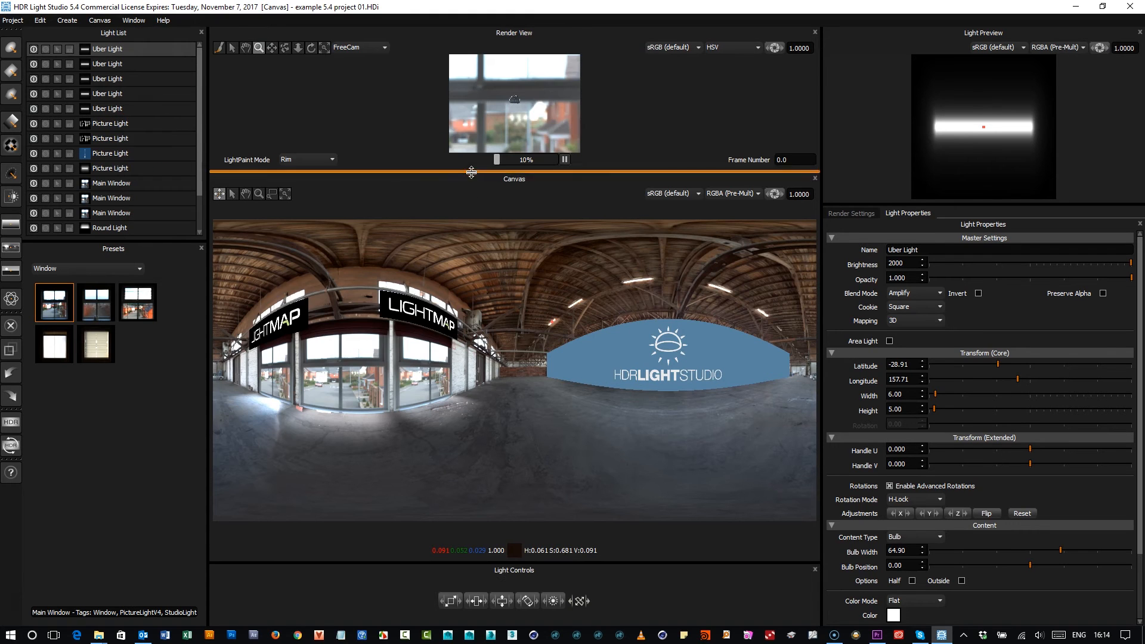
{"action": "left_click_drag", "start_coordinate": [472, 172], "coordinate": [517, 447]}
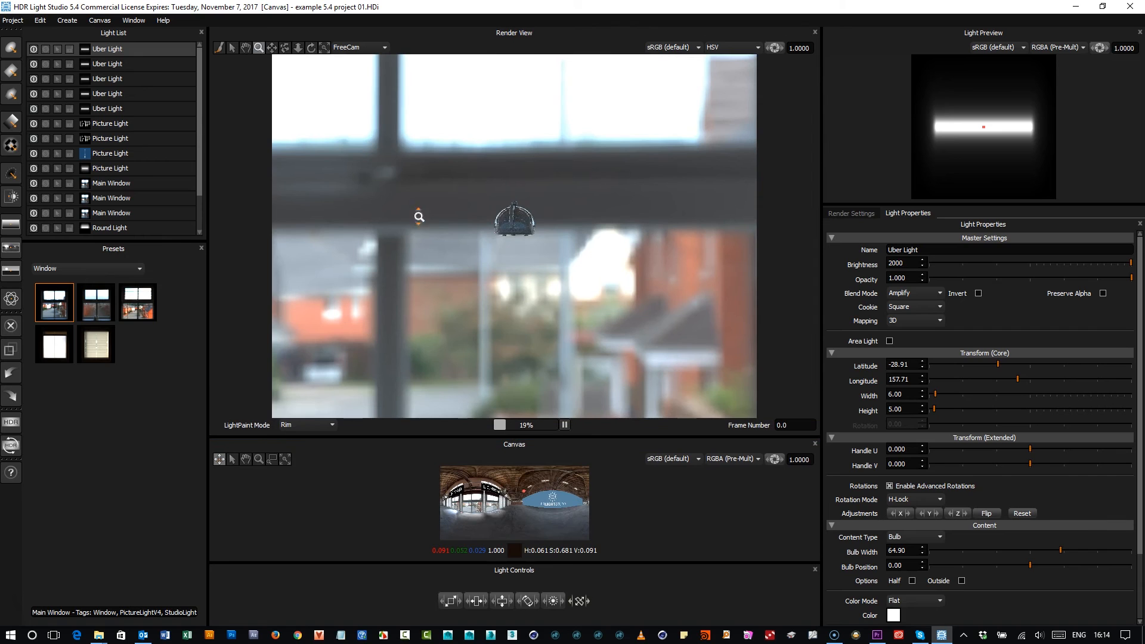
{"action": "left_click", "coordinate": [284, 48]}
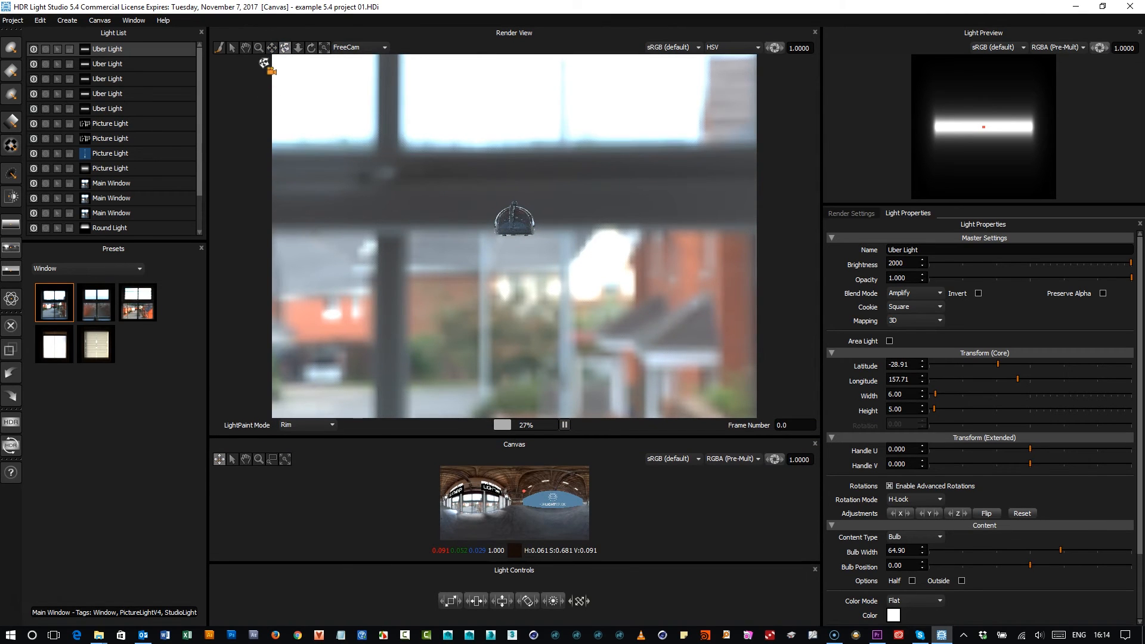
{"action": "left_click_drag", "start_coordinate": [546, 221], "coordinate": [276, 195]}
{"action": "left_click", "coordinate": [287, 49]}
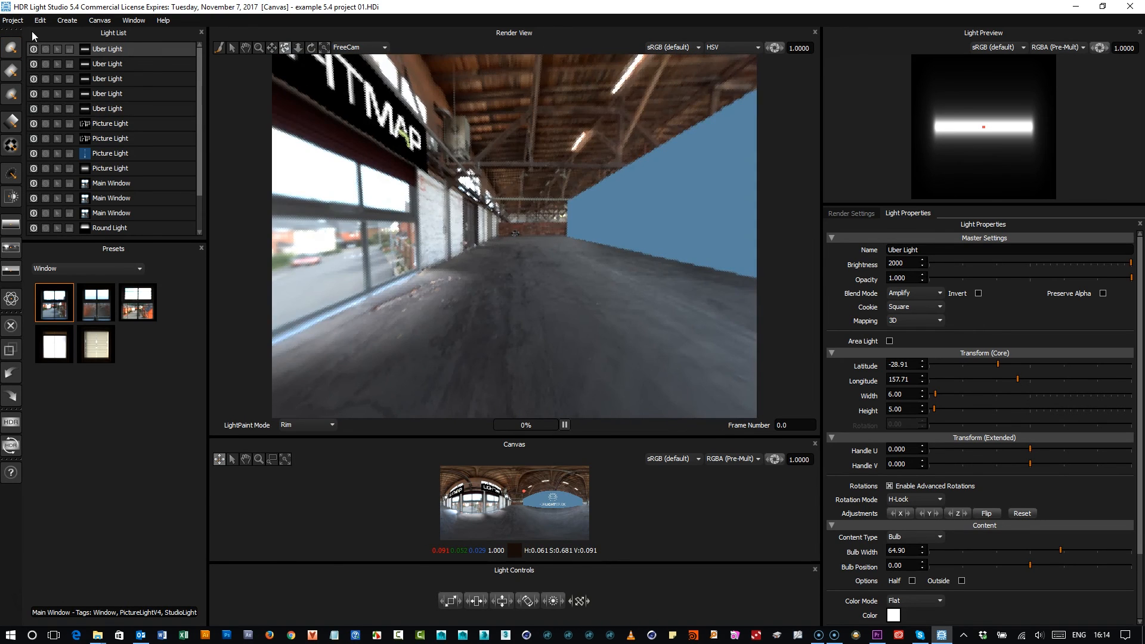
Set the proxy map size to 3000 pixels wide in the preferences
{"action": "left_click", "coordinate": [40, 20]}
{"action": "left_click", "coordinate": [107, 261]}
{"action": "left_click", "coordinate": [477, 260]}
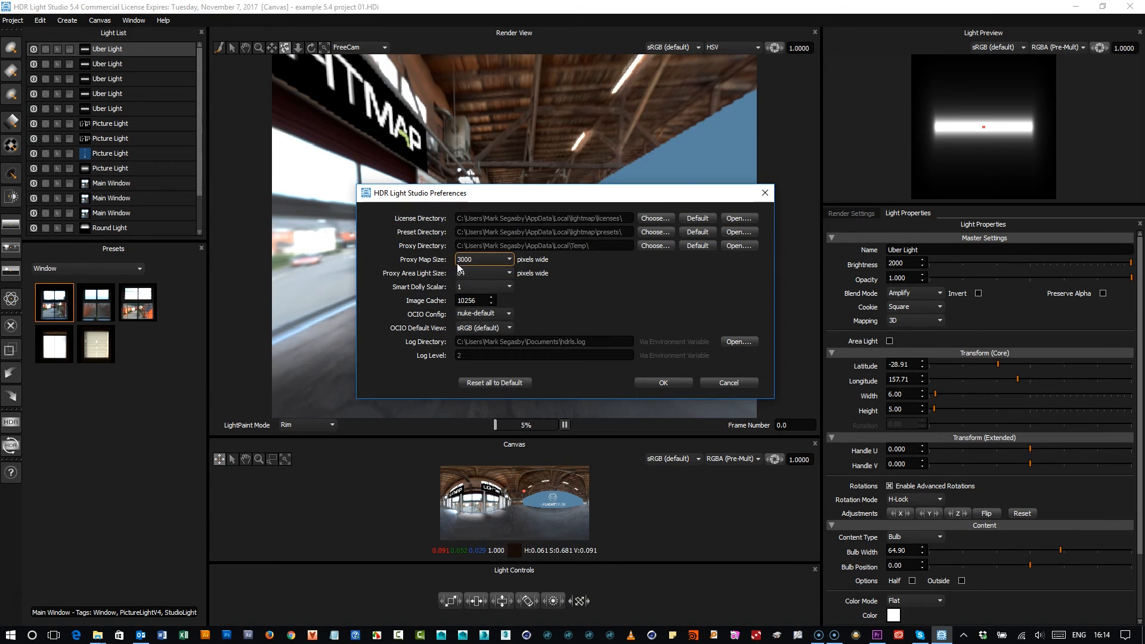
{"action": "left_click", "coordinate": [663, 382]}
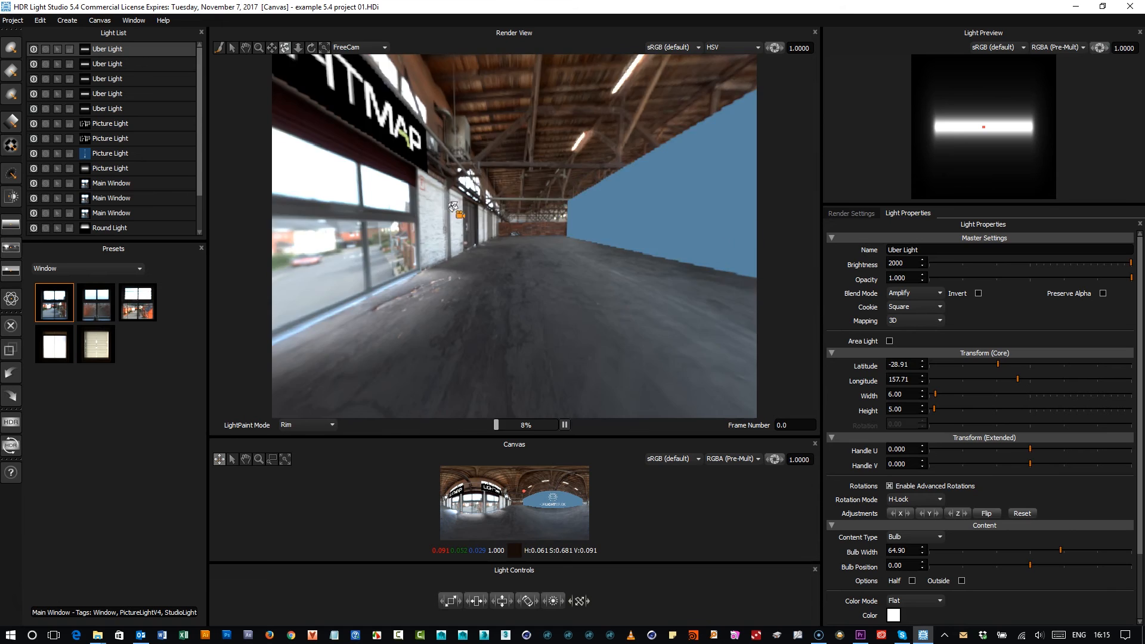
Examine the warehouse's windows, signs, tubes and floor from several camera angles, temporarily soloing the Base HDRI for comparison
{"action": "left_click_drag", "start_coordinate": [454, 208], "coordinate": [477, 214]}
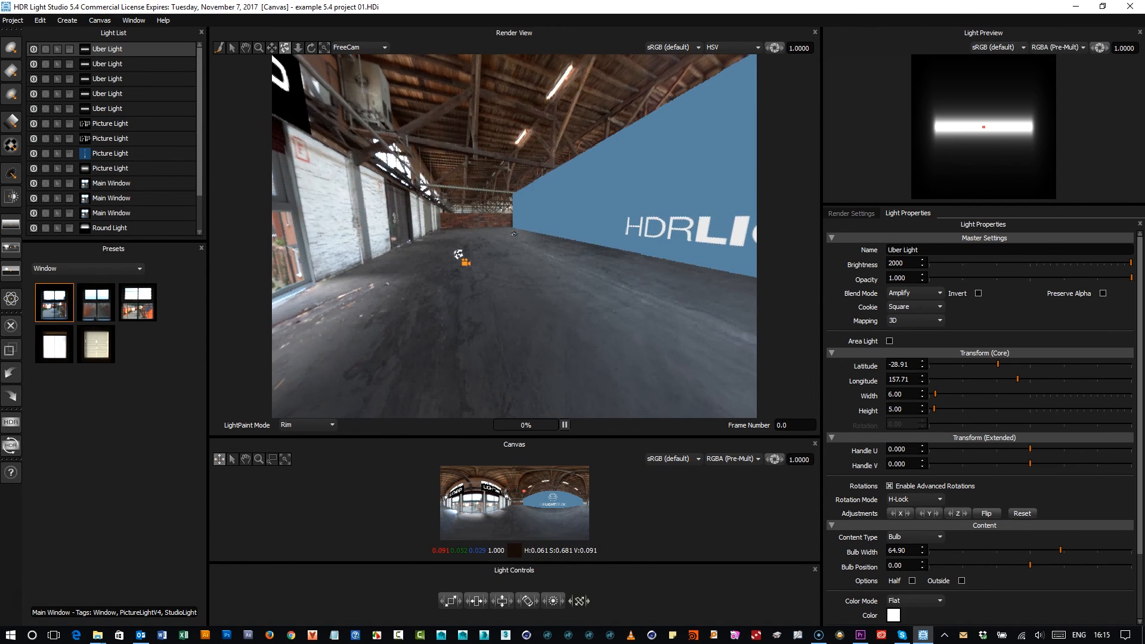
{"action": "left_click_drag", "start_coordinate": [463, 233], "coordinate": [363, 304]}
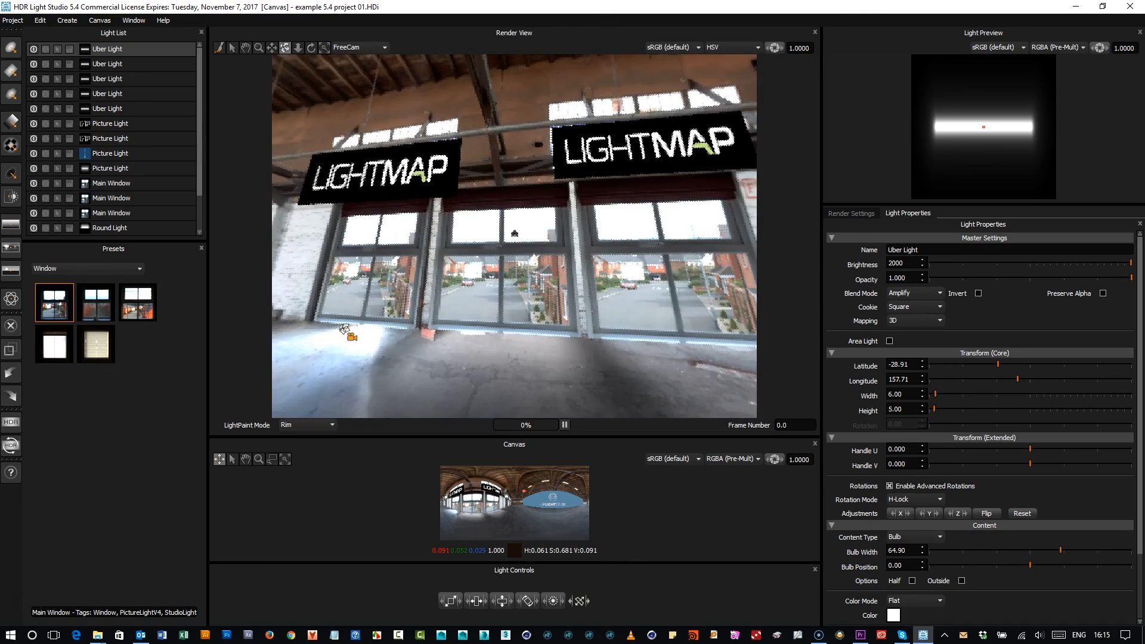
{"action": "scroll", "coordinate": [201, 200], "scroll_direction": "down", "scroll_amount": 2}
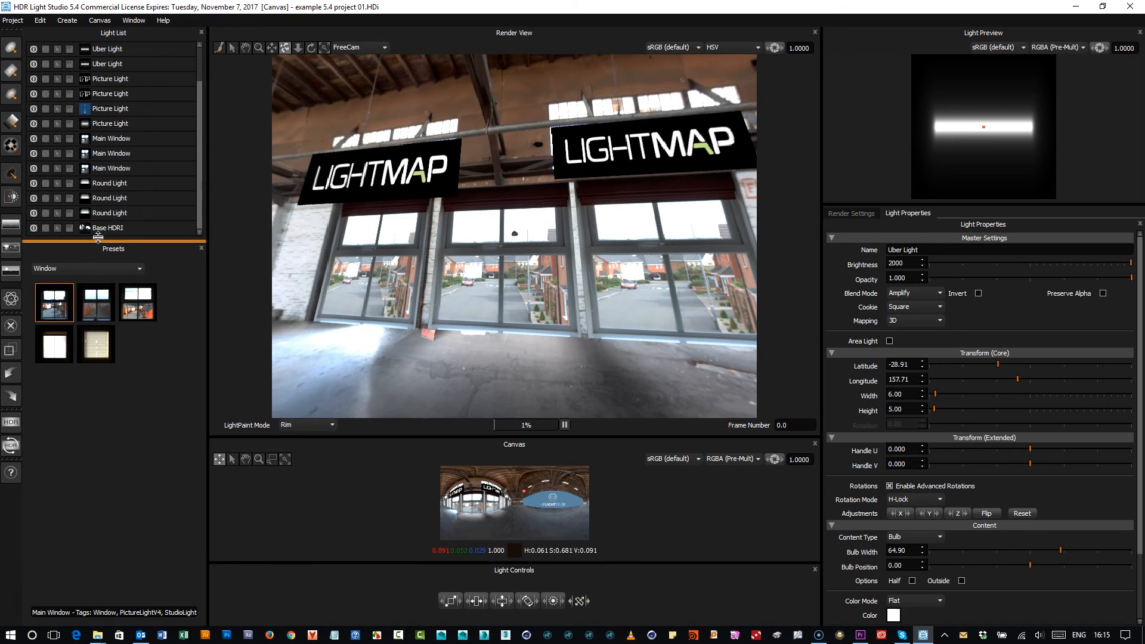
{"action": "left_click", "coordinate": [46, 230]}
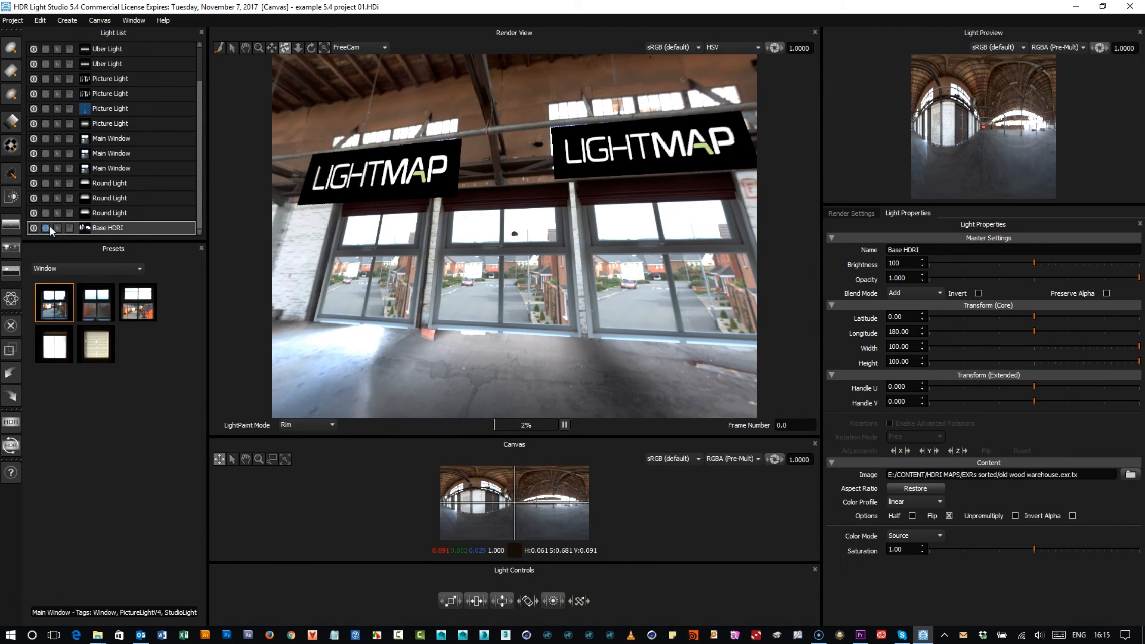
{"action": "left_click_drag", "start_coordinate": [352, 237], "coordinate": [471, 199]}
{"action": "left_click", "coordinate": [45, 228]}
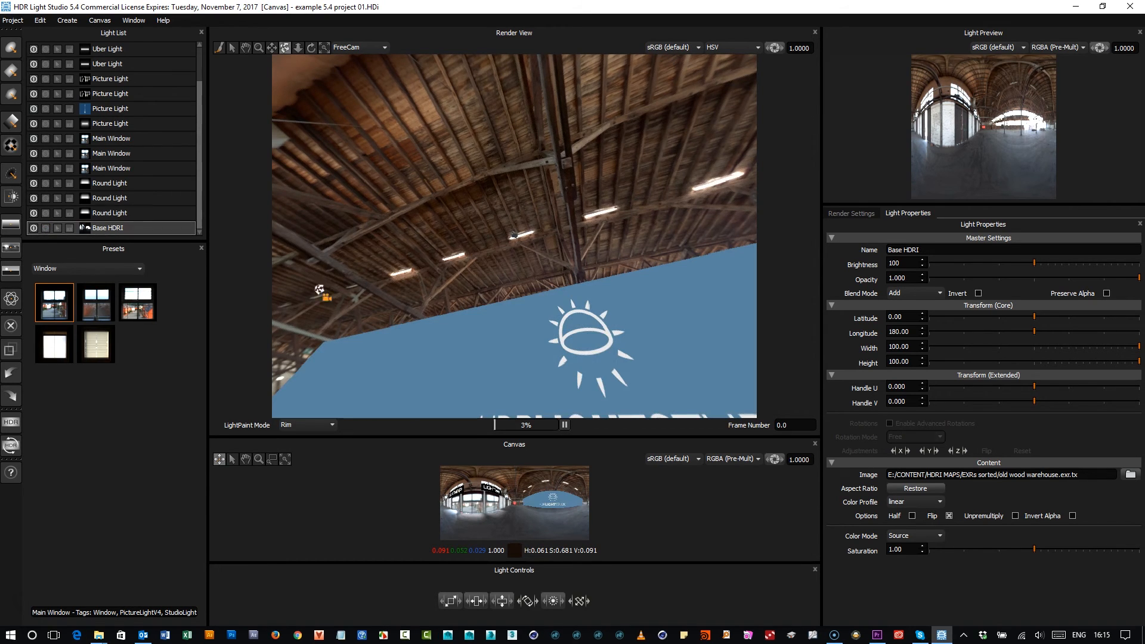
{"action": "left_click_drag", "start_coordinate": [598, 188], "coordinate": [565, 324]}
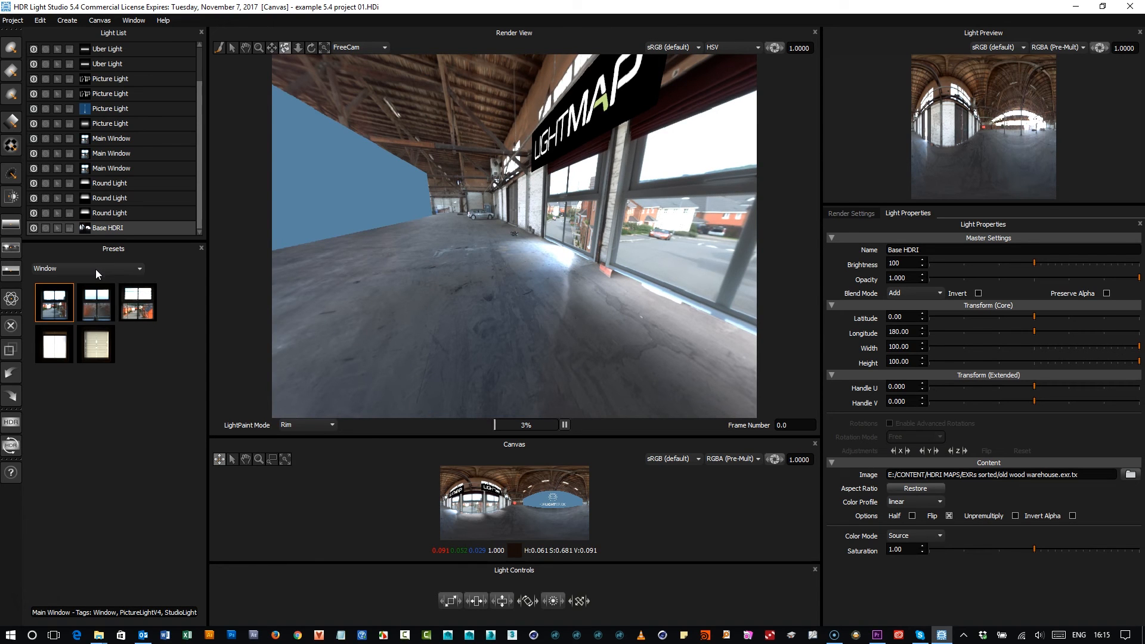
Add a Picture Light and load logo_floor1.tif as its image
{"action": "left_click", "coordinate": [10, 145]}
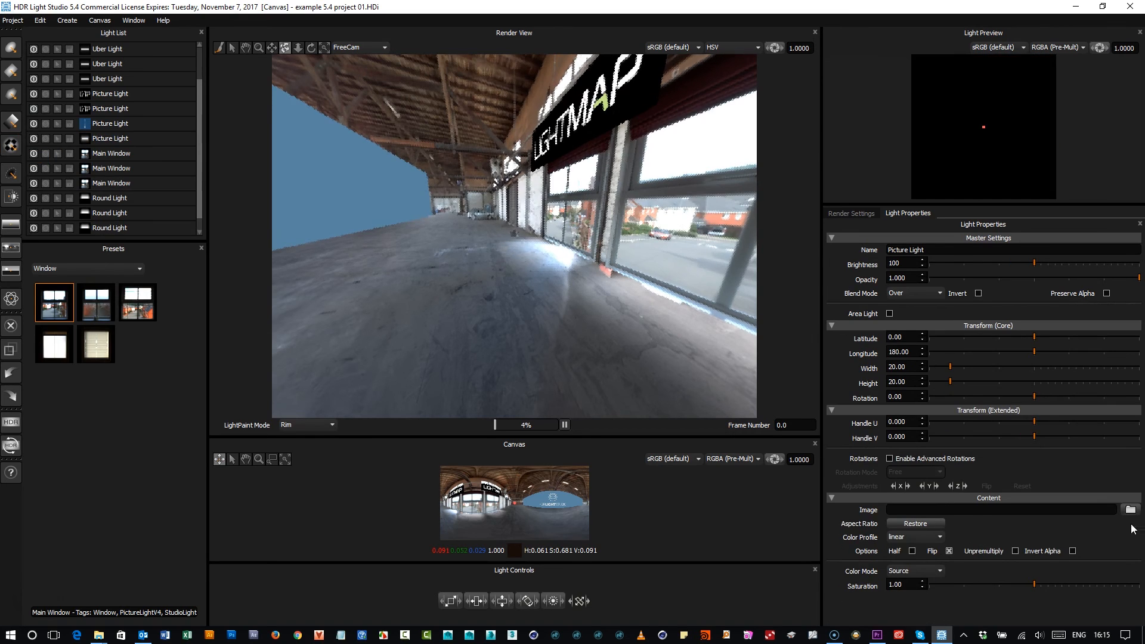
{"action": "left_click", "coordinate": [1130, 509]}
{"action": "scroll", "coordinate": [399, 354], "scroll_direction": "down", "scroll_amount": 2}
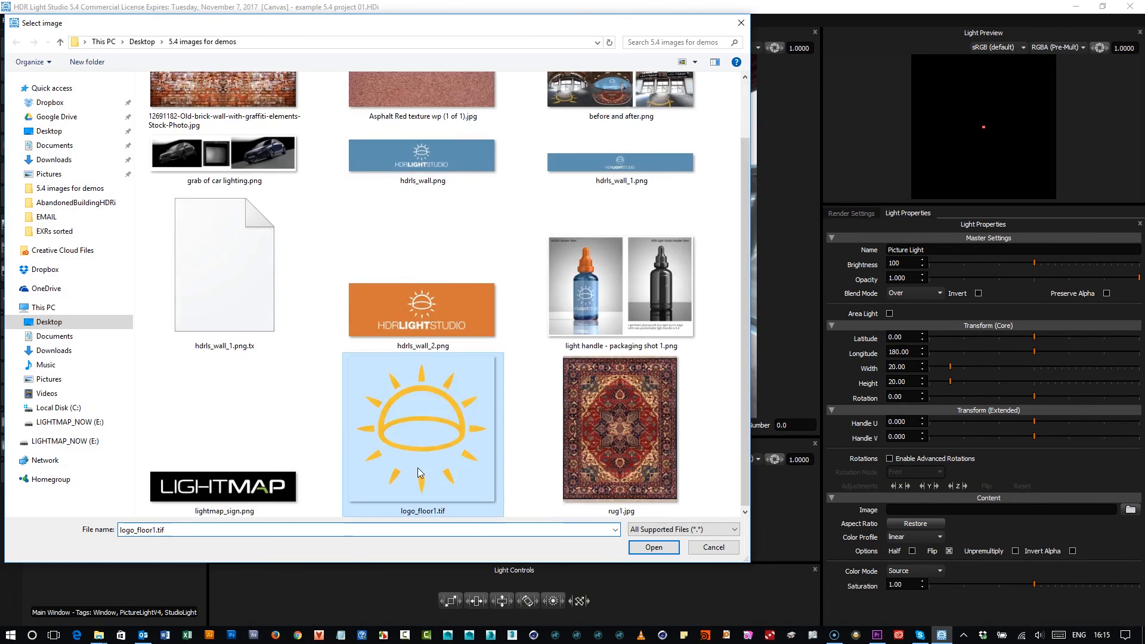
{"action": "double_click", "coordinate": [418, 406]}
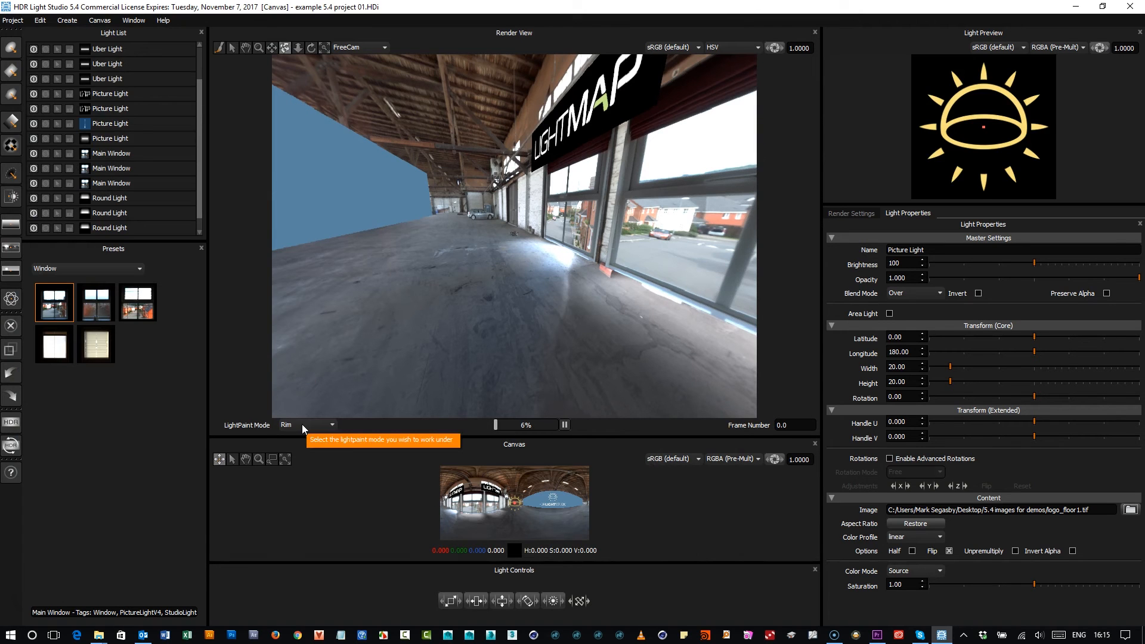
Place the sun logo on the warehouse floor with LightPaint in the render, at latitude 37.71, longitude 350.91
{"action": "left_click", "coordinate": [218, 47]}
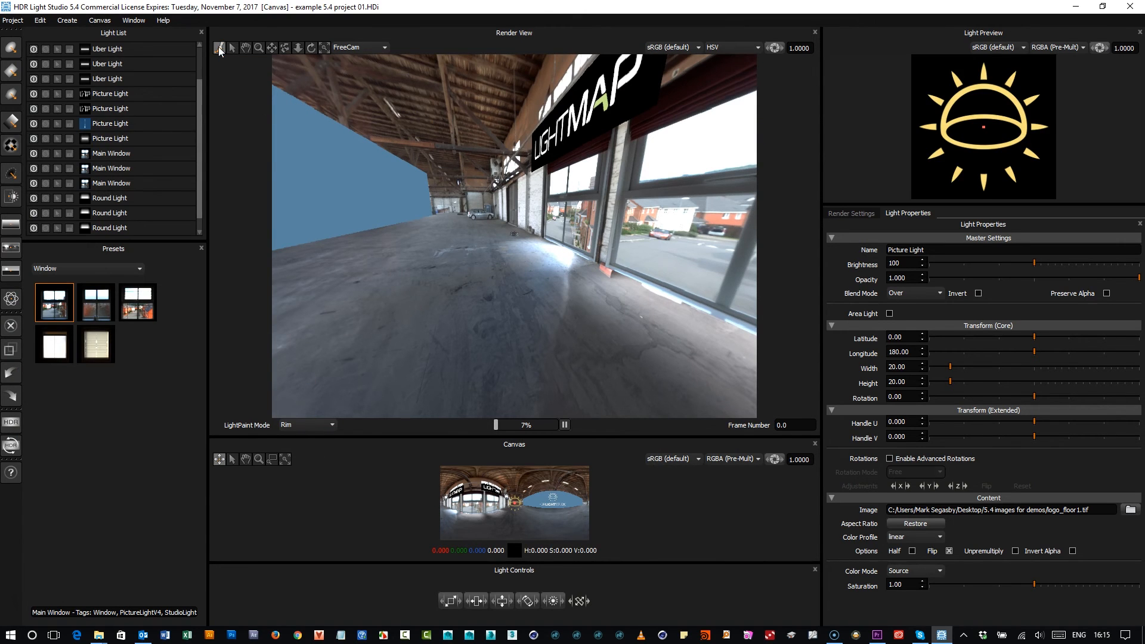
{"action": "left_click", "coordinate": [518, 298]}
{"action": "left_click_drag", "start_coordinate": [513, 299], "coordinate": [502, 297]}
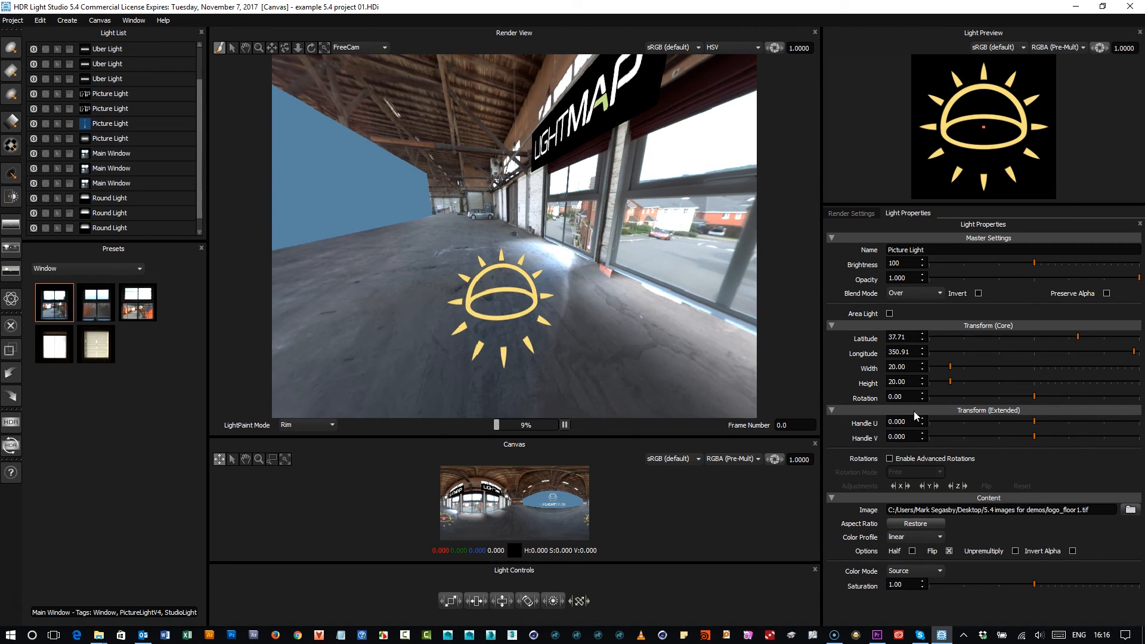
Set the sun logo's color profile to sRGB and enable advanced rotations in H-Lock mode so it lies flat on the floor
{"action": "left_click", "coordinate": [905, 540]}
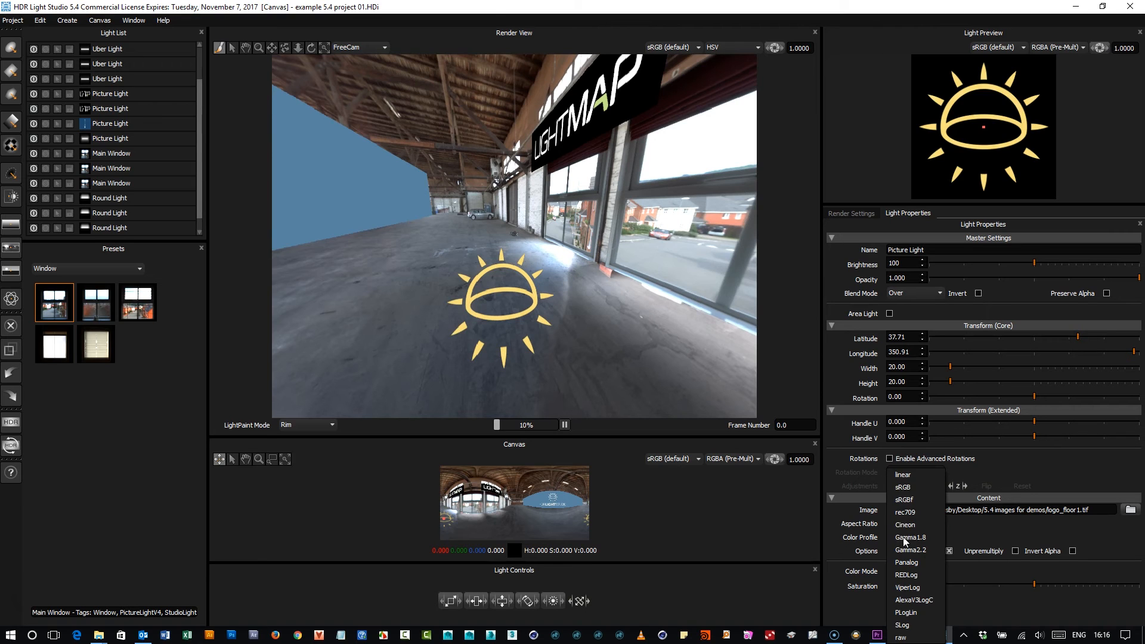
{"action": "left_click", "coordinate": [917, 486]}
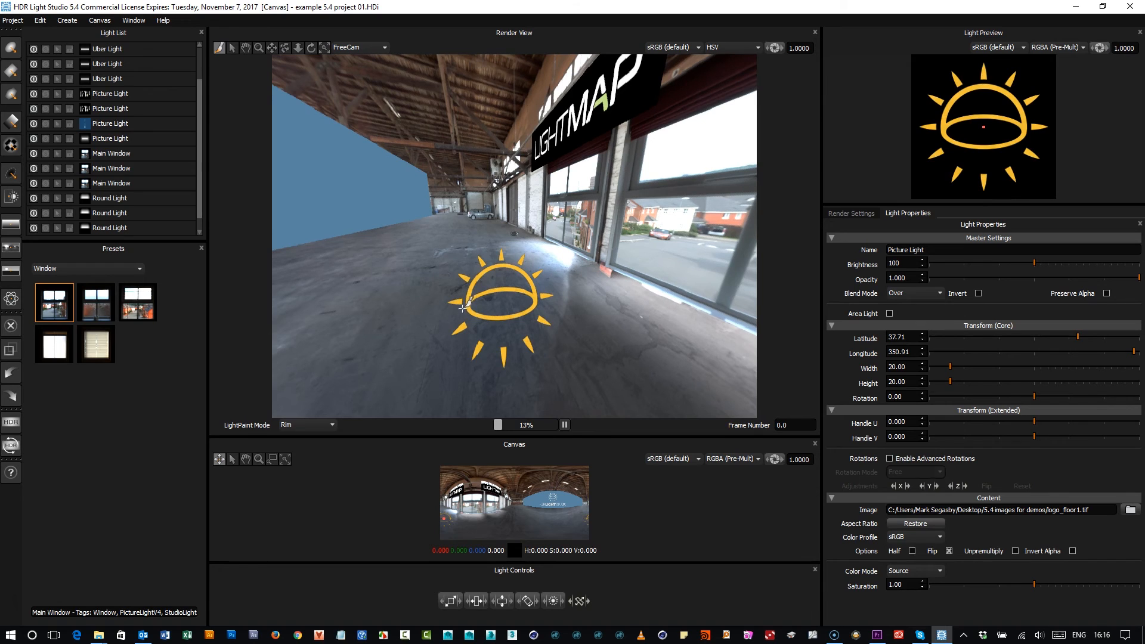
{"action": "left_click", "coordinate": [889, 459]}
{"action": "left_click", "coordinate": [904, 473]}
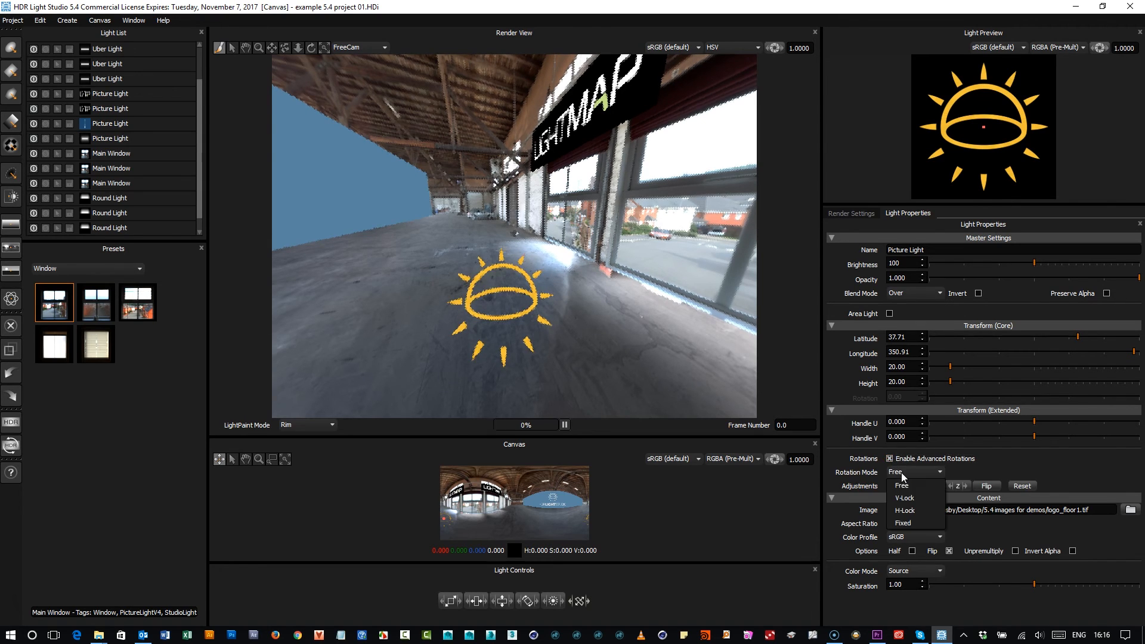
{"action": "left_click", "coordinate": [905, 511]}
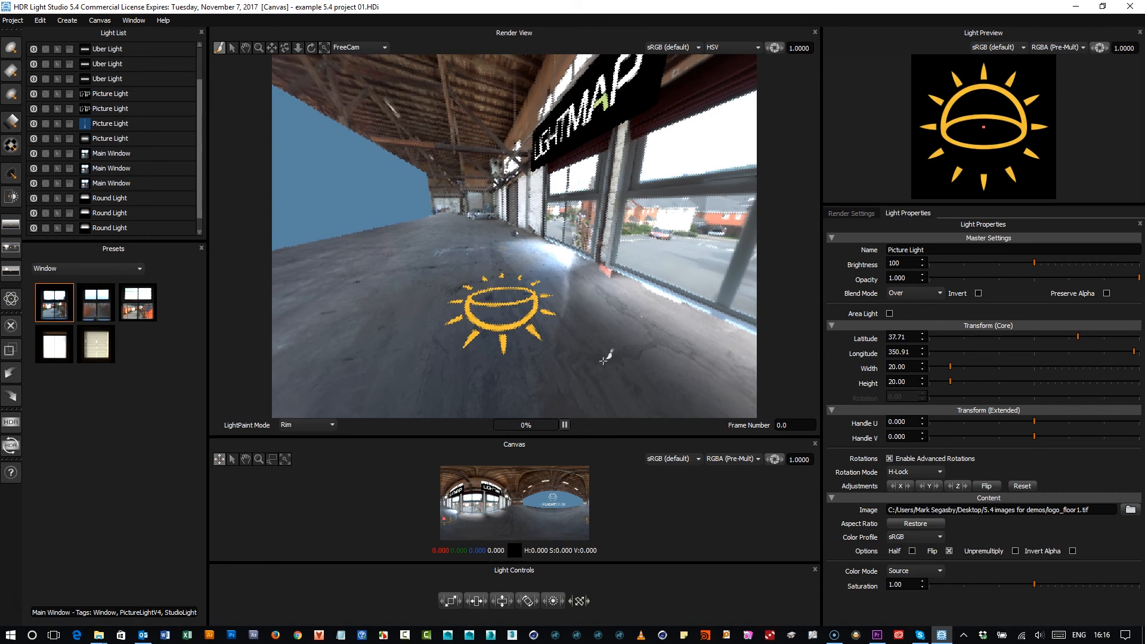
Reposition the sun logo in the middle of the warehouse floor at latitude 35.44, longitude 352.87
{"action": "left_click", "coordinate": [483, 222]}
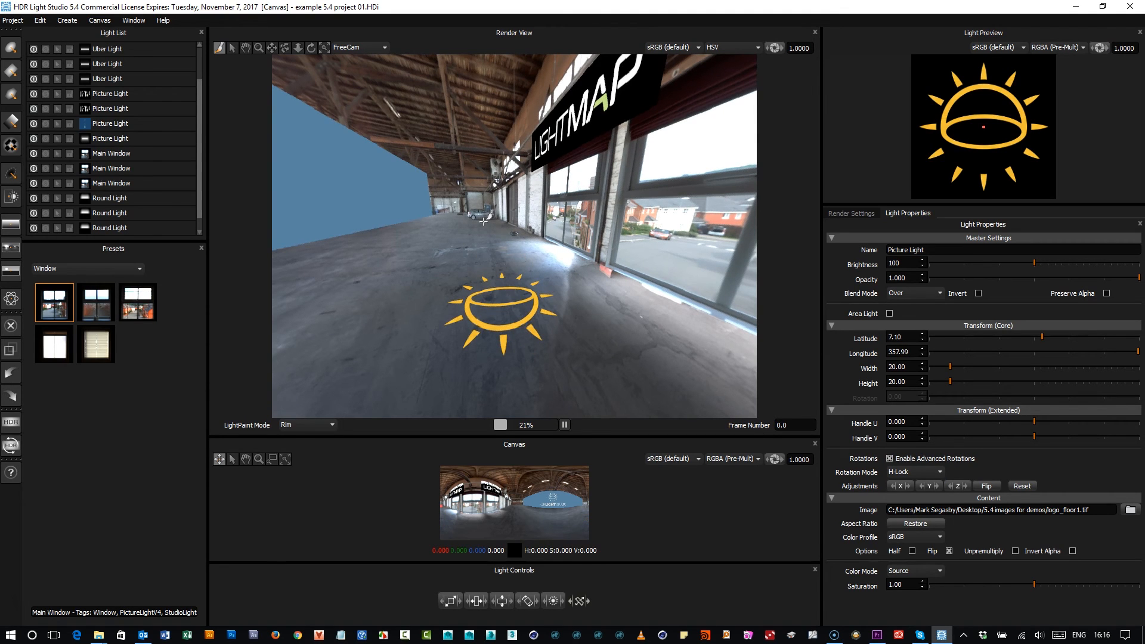
{"action": "left_click", "coordinate": [411, 238]}
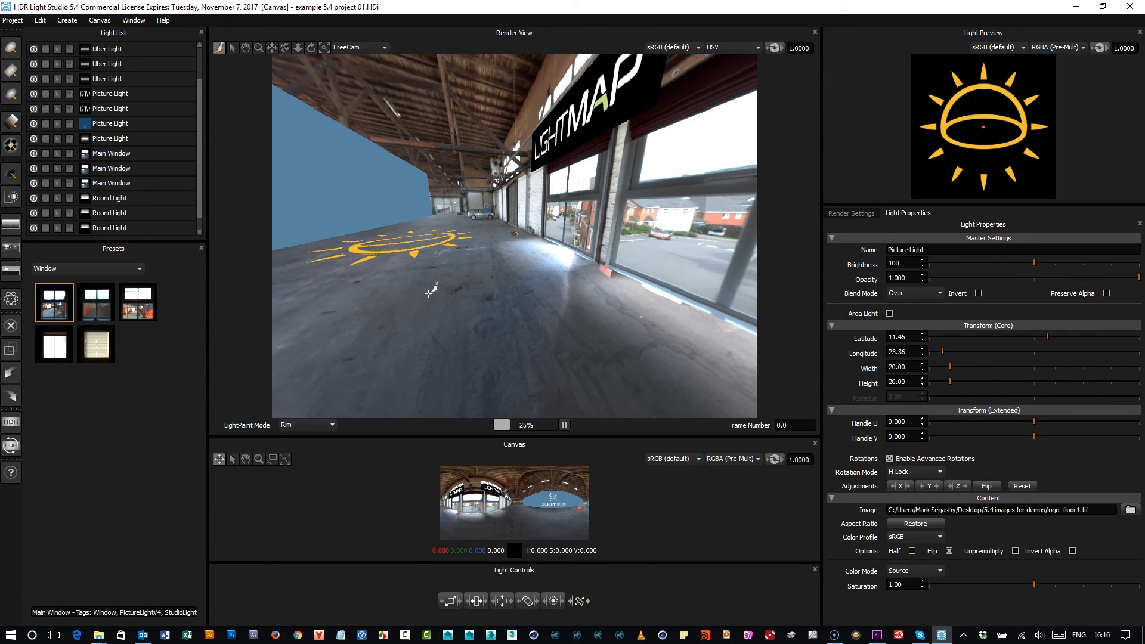
{"action": "left_click", "coordinate": [402, 253]}
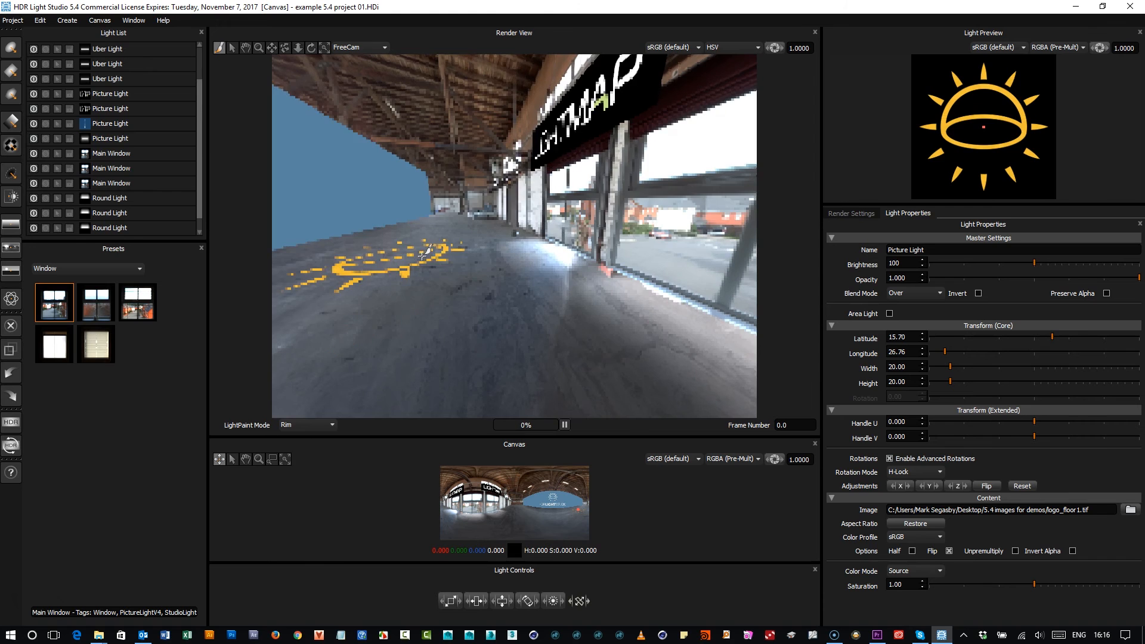
{"action": "left_click", "coordinate": [498, 291]}
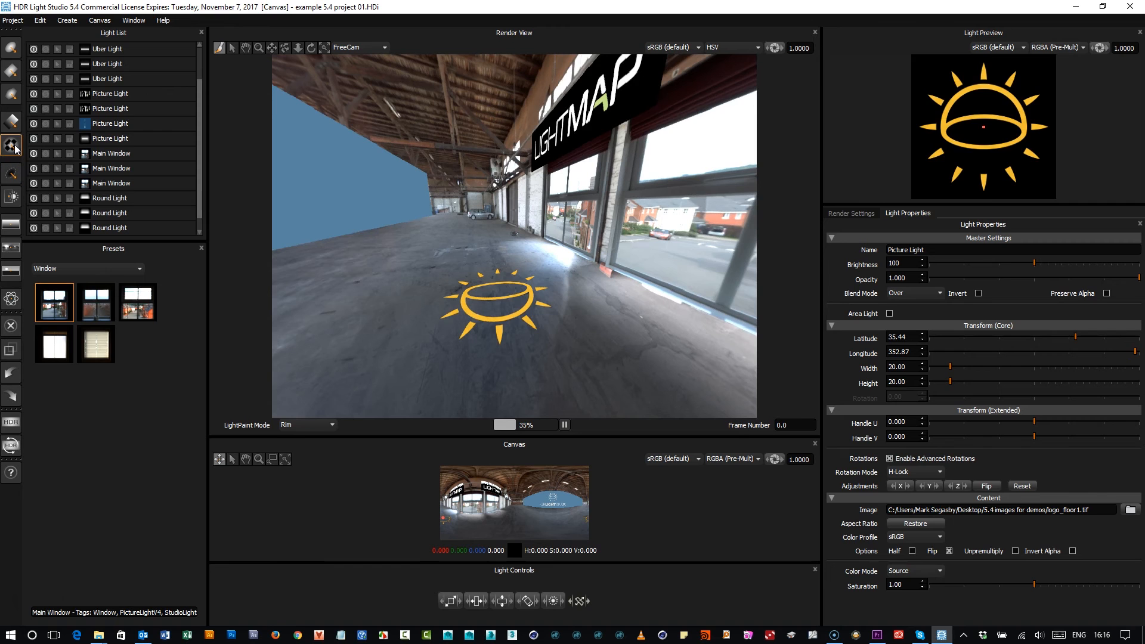
Add a Picture Light with people.png as its image and set its color profile to sRGB
{"action": "left_click", "coordinate": [11, 144]}
{"action": "left_click", "coordinate": [1131, 509]}
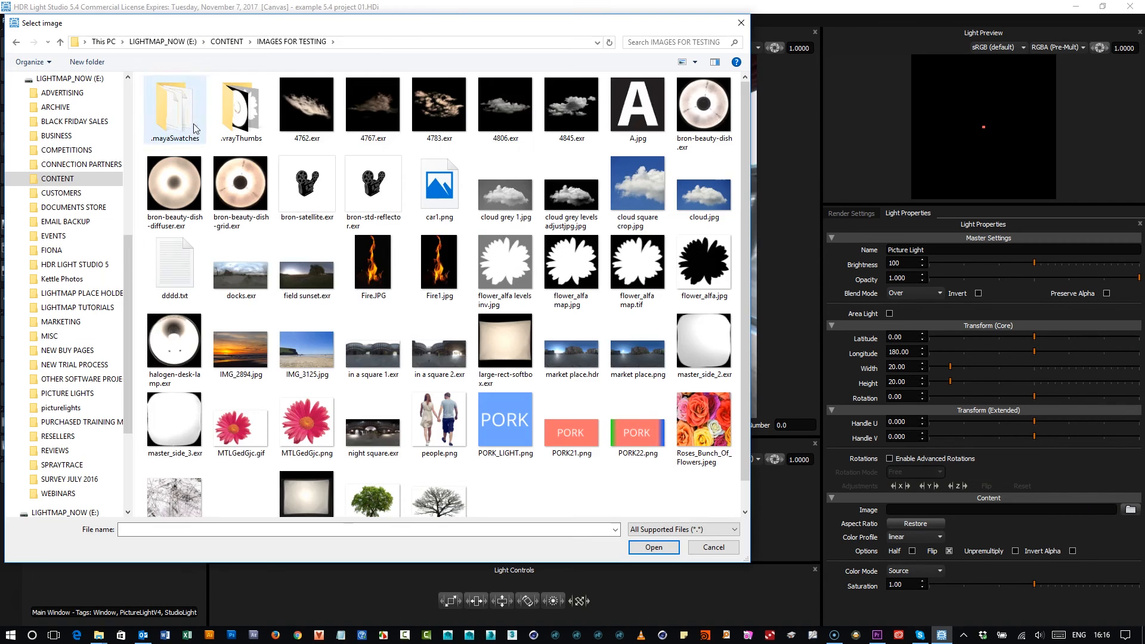
{"action": "left_click", "coordinate": [434, 421]}
{"action": "double_click", "coordinate": [434, 420]}
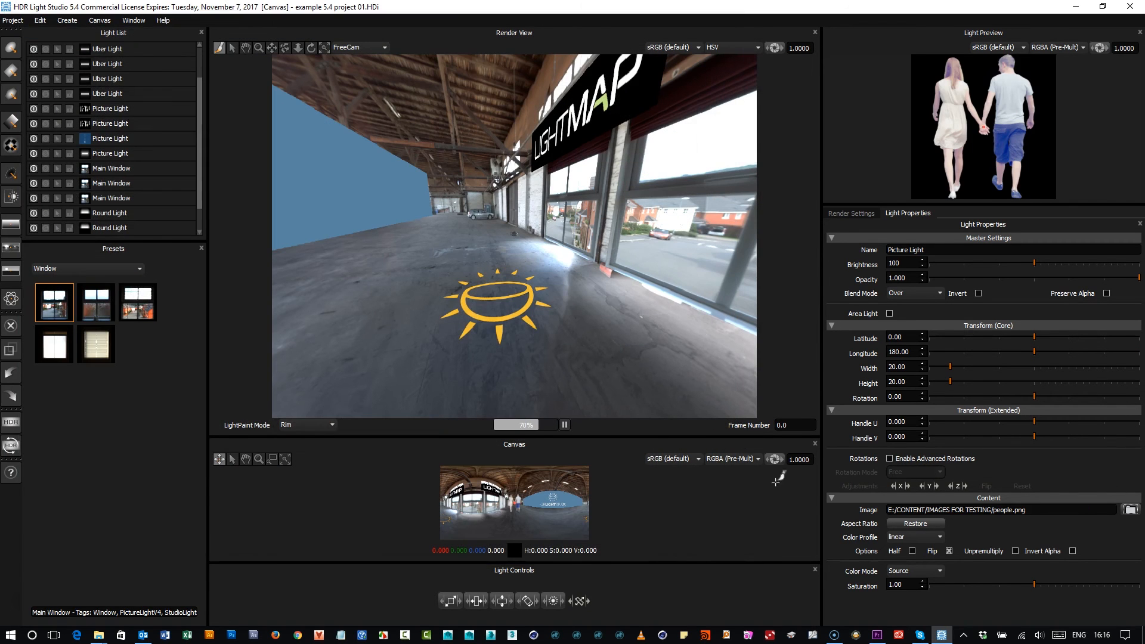
{"action": "left_click", "coordinate": [916, 537]}
{"action": "left_click", "coordinate": [913, 489]}
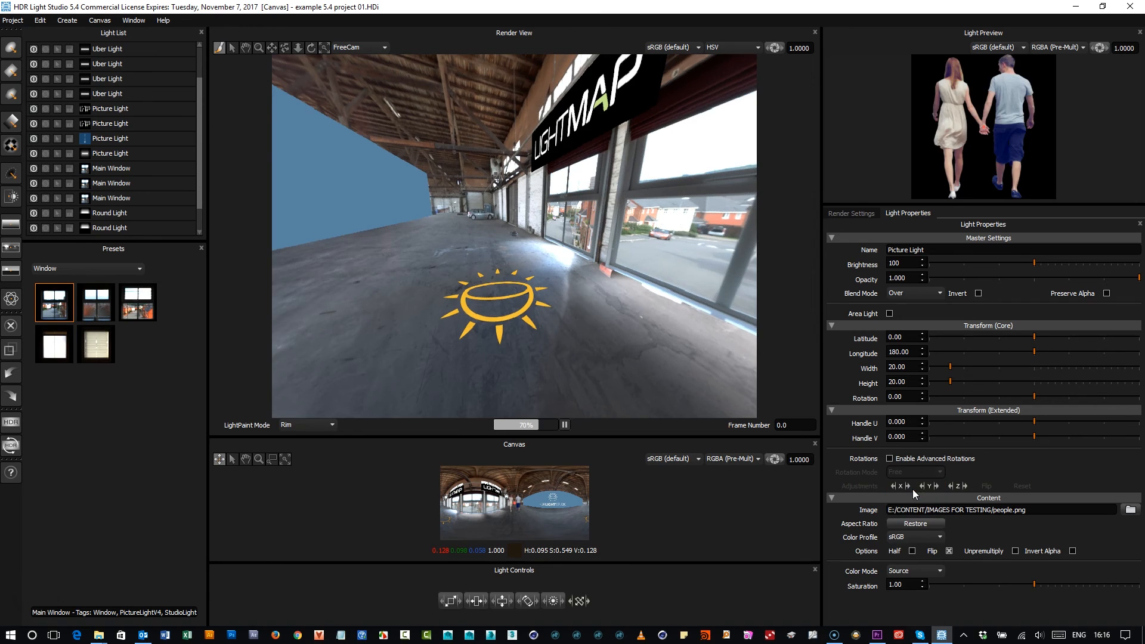
Move the couple's light handle to the man's feet and stand the couple on the floor at latitude 26.07, longitude 28.83
{"action": "left_click", "coordinate": [437, 253]}
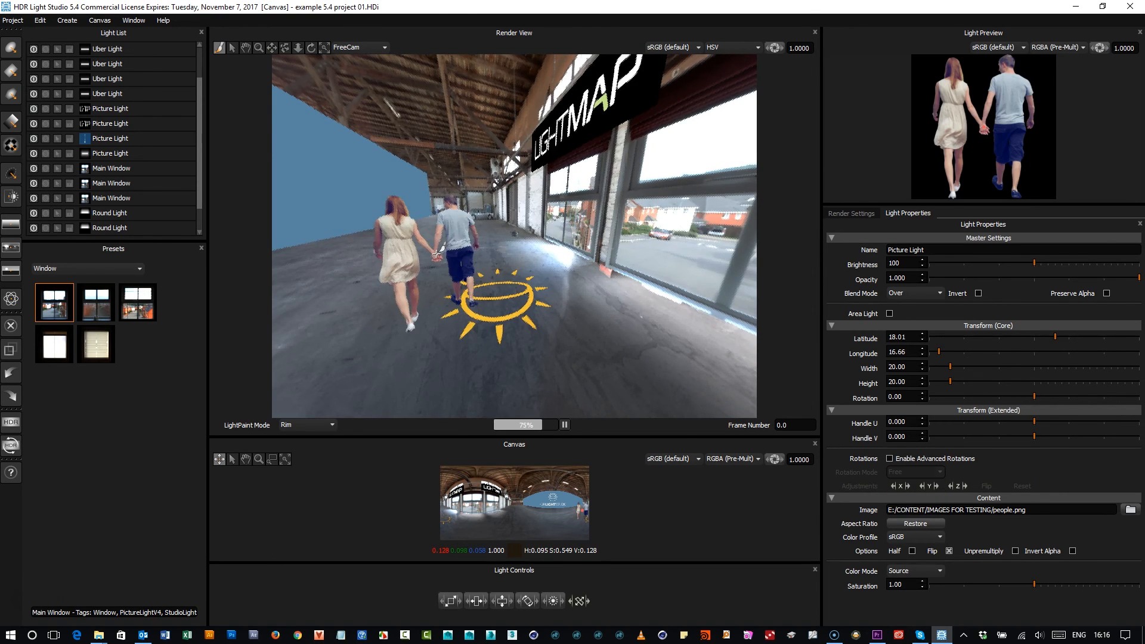
{"action": "left_click_drag", "start_coordinate": [984, 127], "coordinate": [1018, 195]}
{"action": "left_click", "coordinate": [483, 230]}
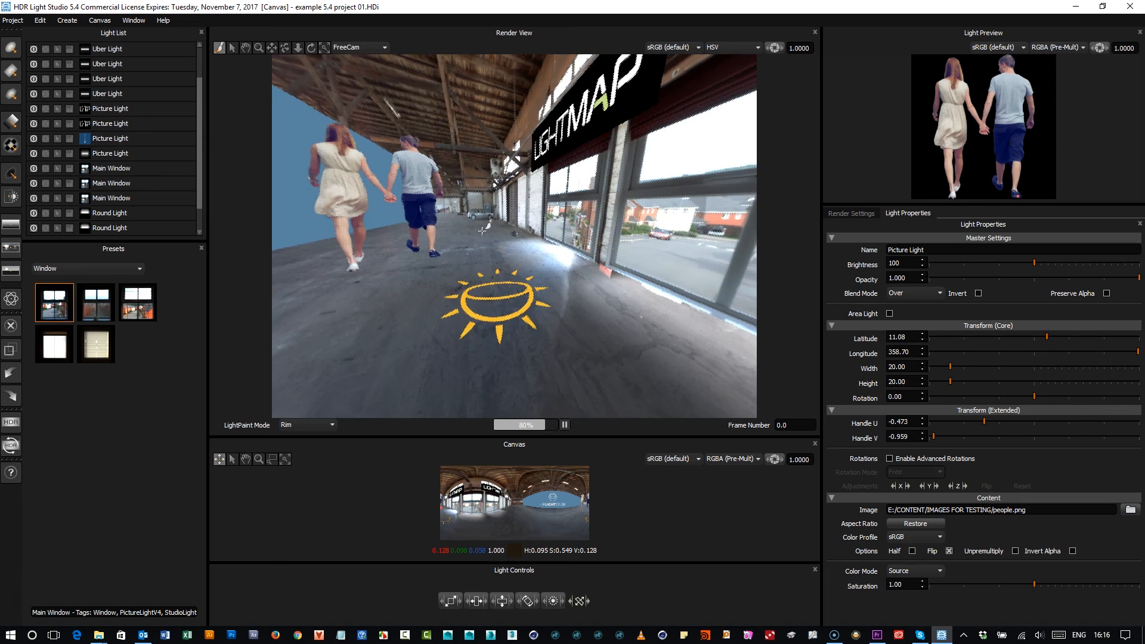
{"action": "left_click_drag", "start_coordinate": [481, 230], "coordinate": [400, 287]}
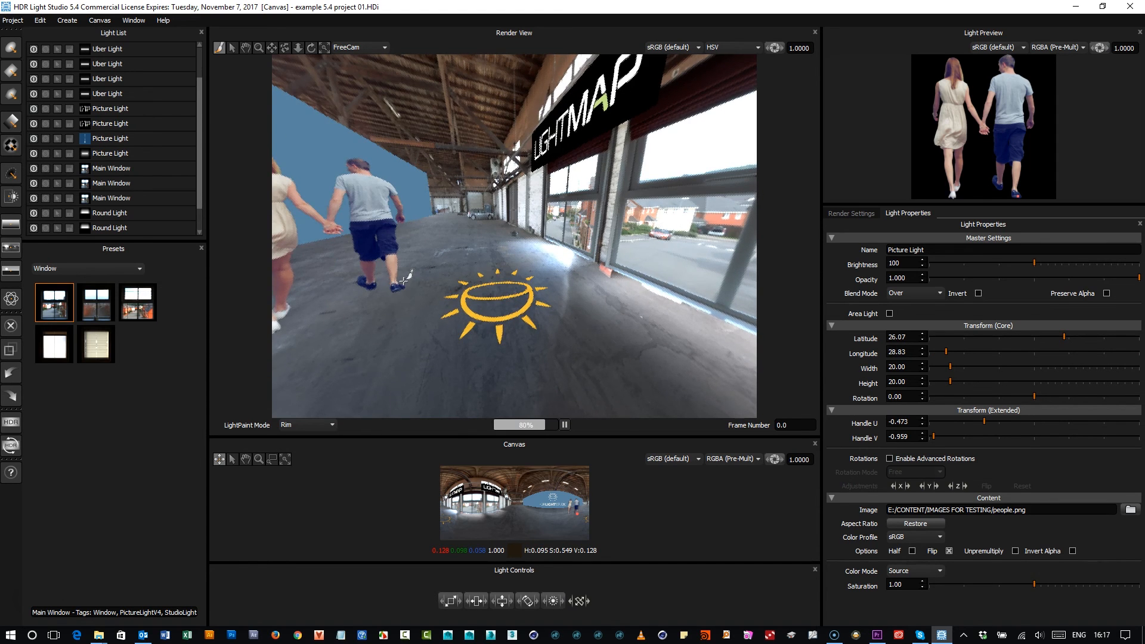
Add the Bron Beauty Dish Diffuser SpotLight preset near the far end of the logo wall at latitude 10.22, longitude 156.12
{"action": "left_click", "coordinate": [285, 47]}
{"action": "left_click_drag", "start_coordinate": [428, 289], "coordinate": [391, 301]}
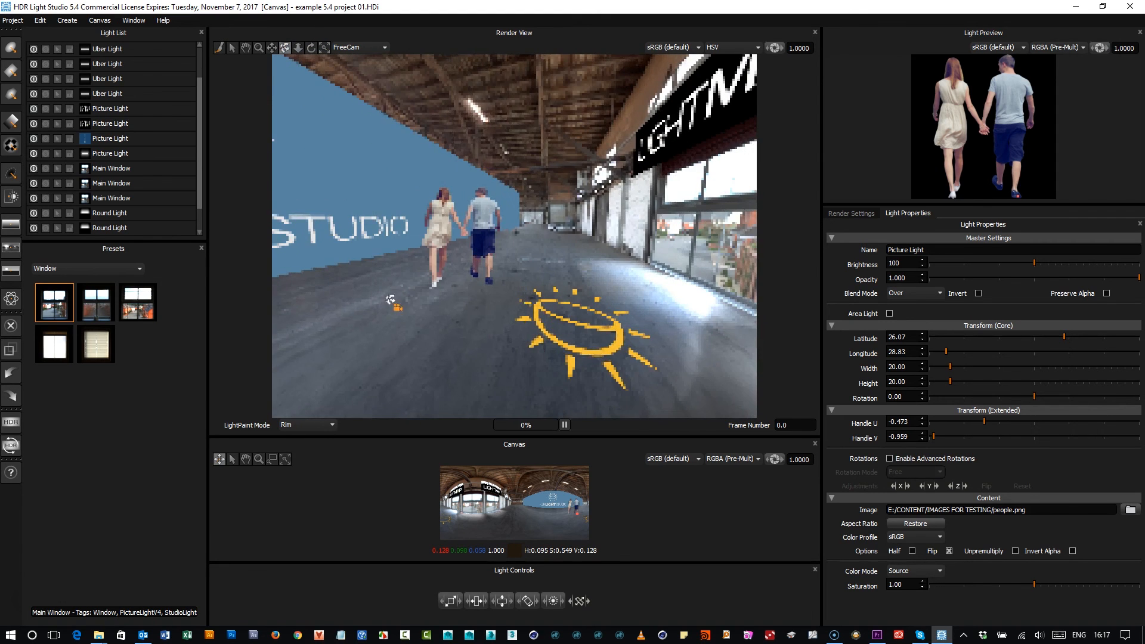
{"action": "left_click_drag", "start_coordinate": [480, 346], "coordinate": [436, 353]}
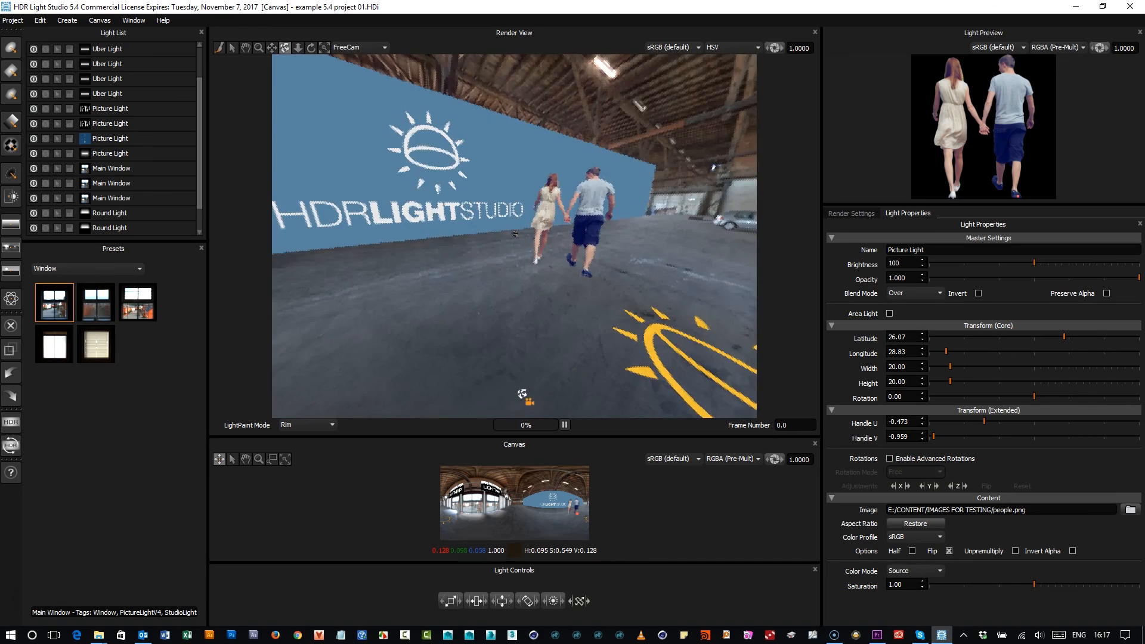
{"action": "left_click_drag", "start_coordinate": [547, 342], "coordinate": [498, 356]}
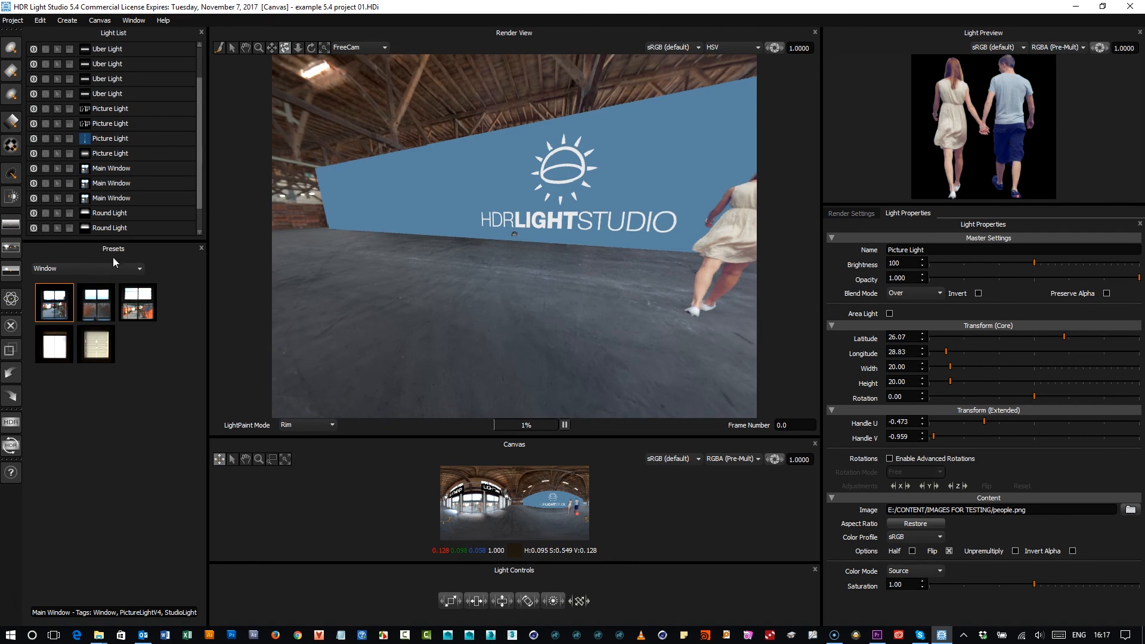
{"action": "left_click", "coordinate": [95, 268]}
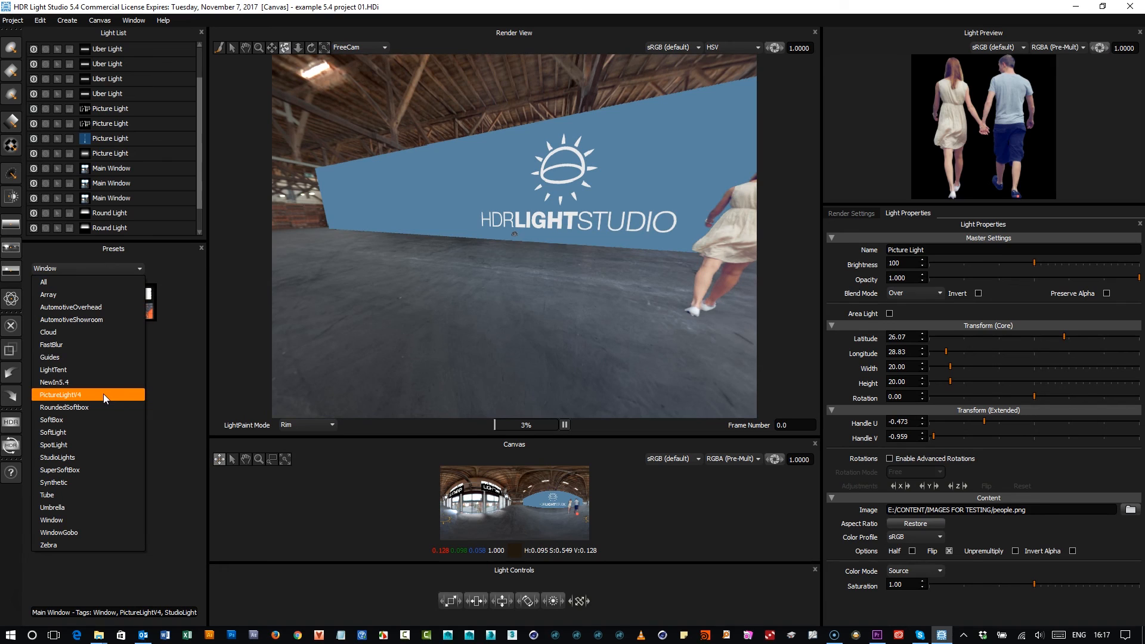
{"action": "left_click", "coordinate": [93, 445]}
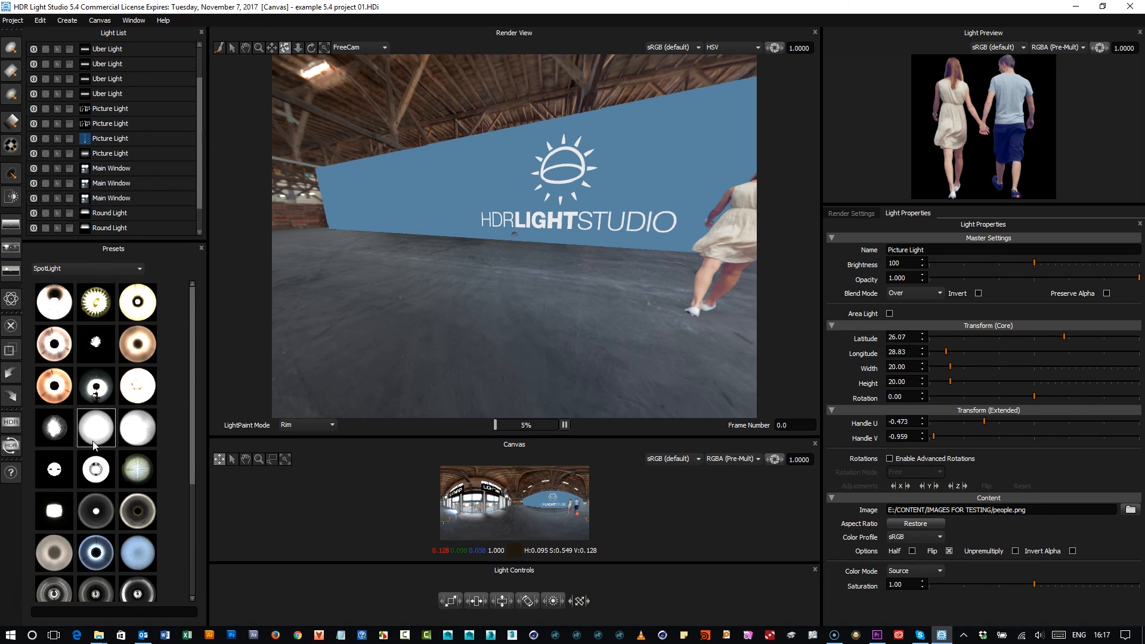
{"action": "left_click_drag", "start_coordinate": [137, 344], "coordinate": [366, 250]}
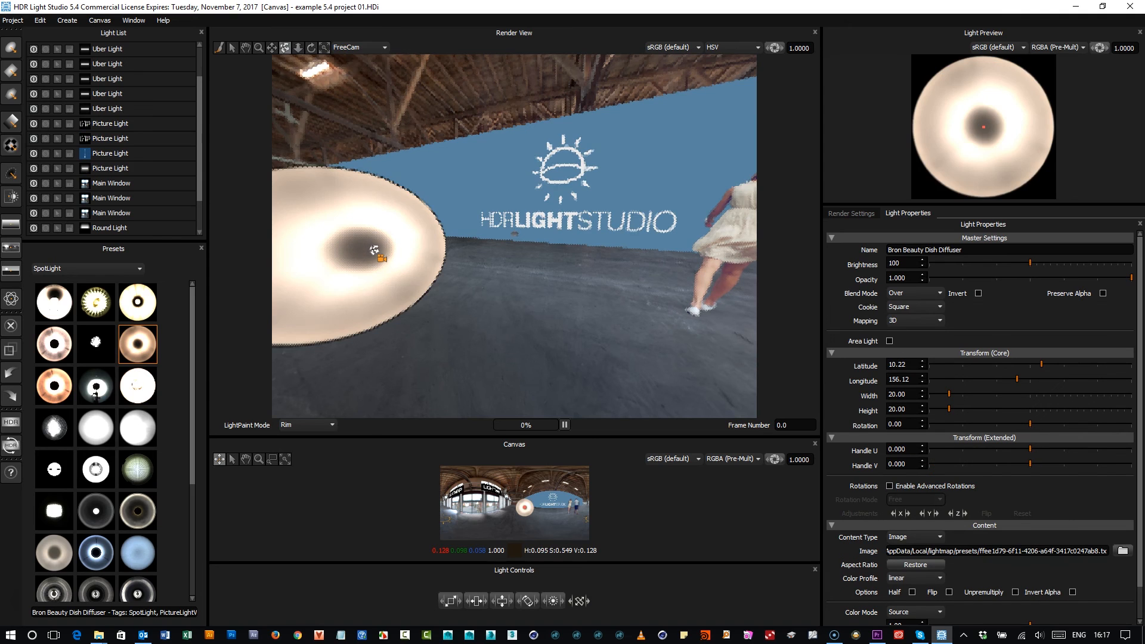
Lay the beauty dish light flat with advanced rotations in H-Lock mode and scale it to width and height 1.00
{"action": "left_click", "coordinate": [891, 486]}
{"action": "left_click", "coordinate": [911, 501]}
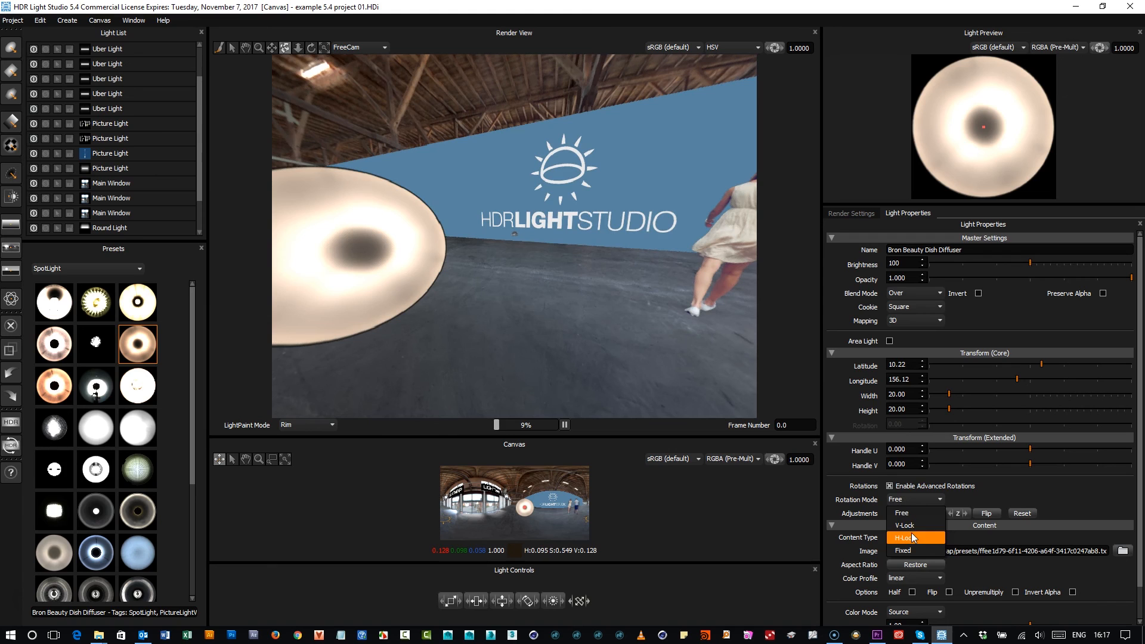
{"action": "left_click", "coordinate": [912, 537]}
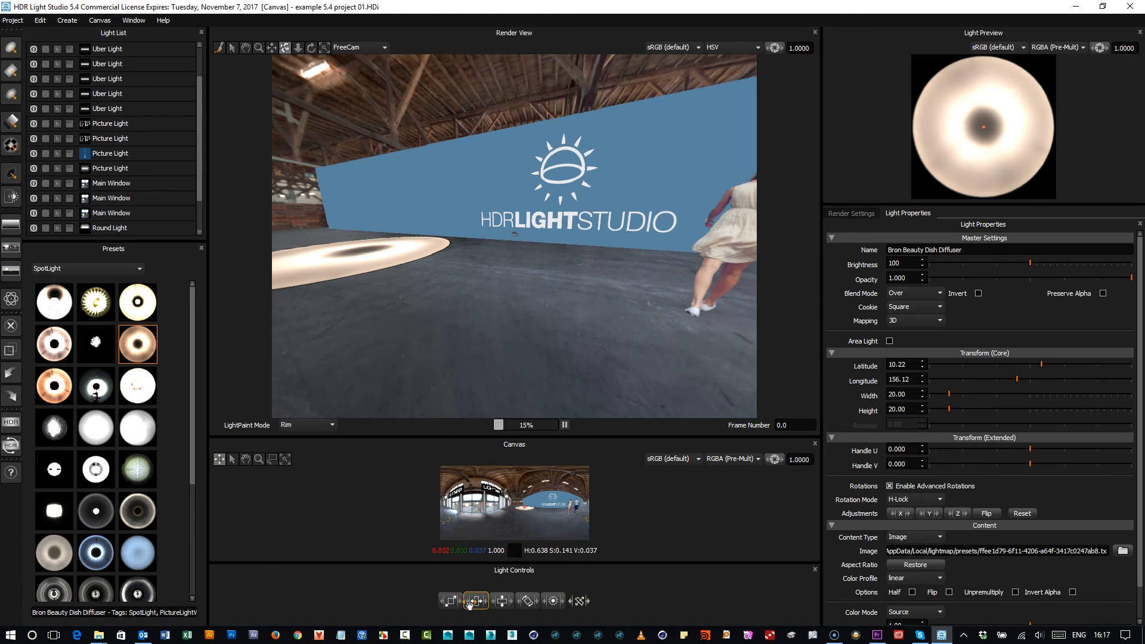
{"action": "left_click_drag", "start_coordinate": [456, 604], "coordinate": [399, 600]}
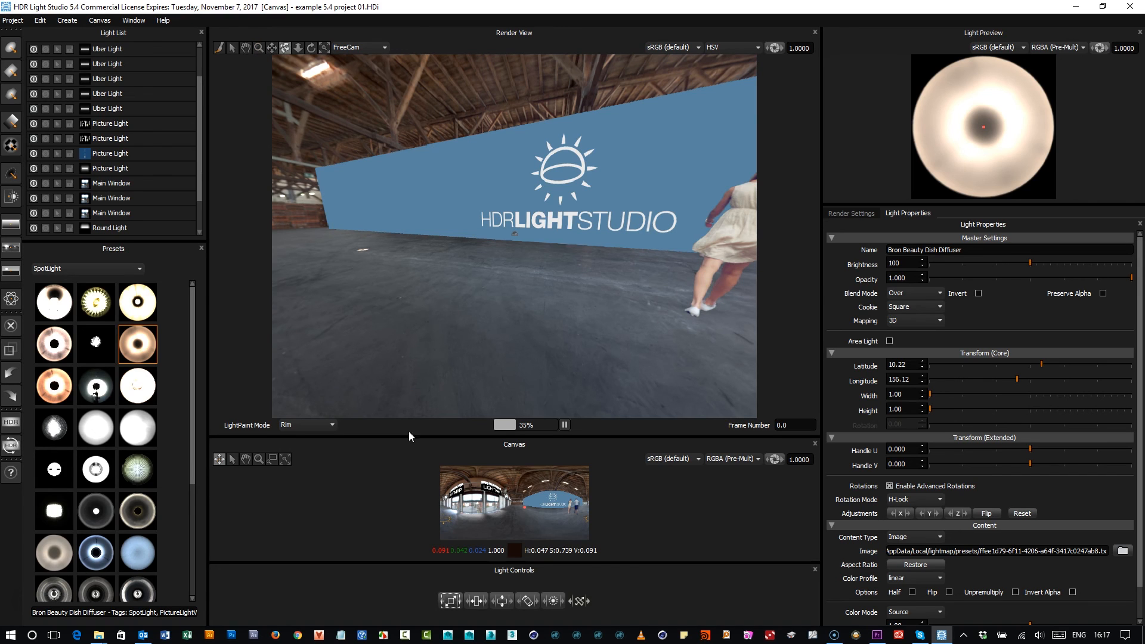
Close the Render View, enlarge the Canvas and move the beauty dish light to the wall's base at latitude 8.83, longitude 143.14
{"action": "left_click_drag", "start_coordinate": [410, 437], "coordinate": [411, 436]}
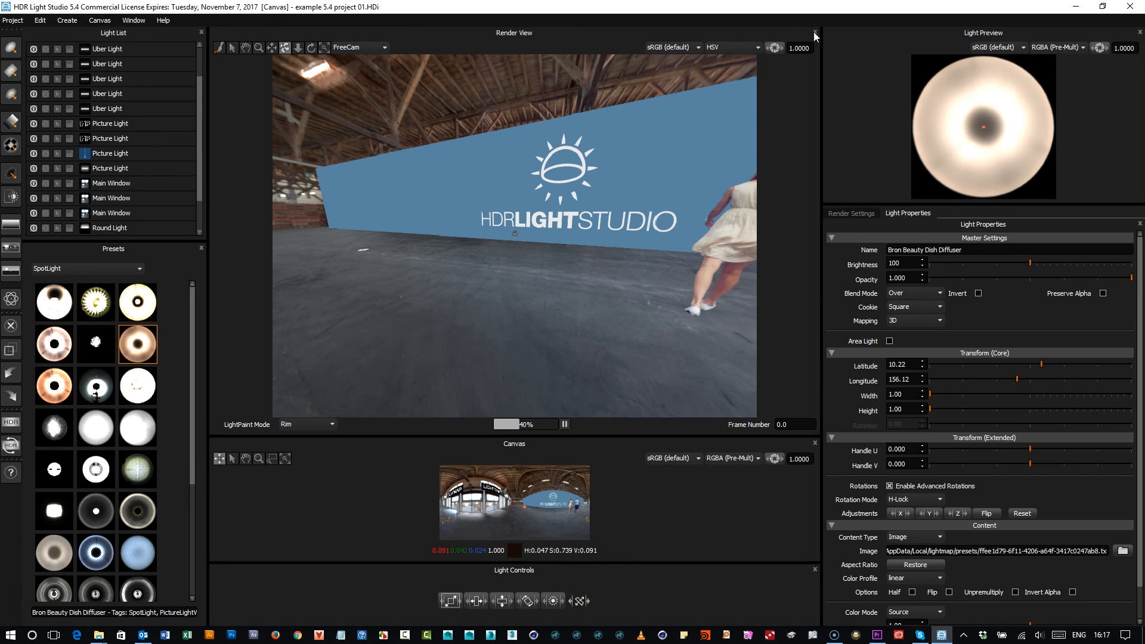
{"action": "left_click", "coordinate": [815, 32]}
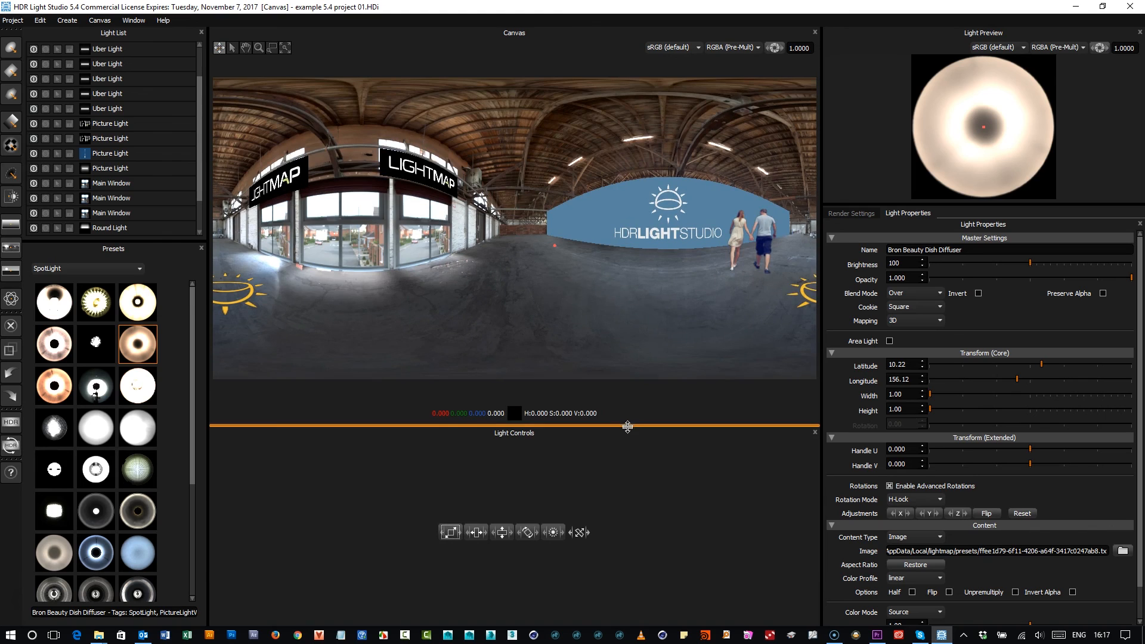
{"action": "left_click_drag", "start_coordinate": [629, 424], "coordinate": [630, 529]}
{"action": "left_click", "coordinate": [272, 47]}
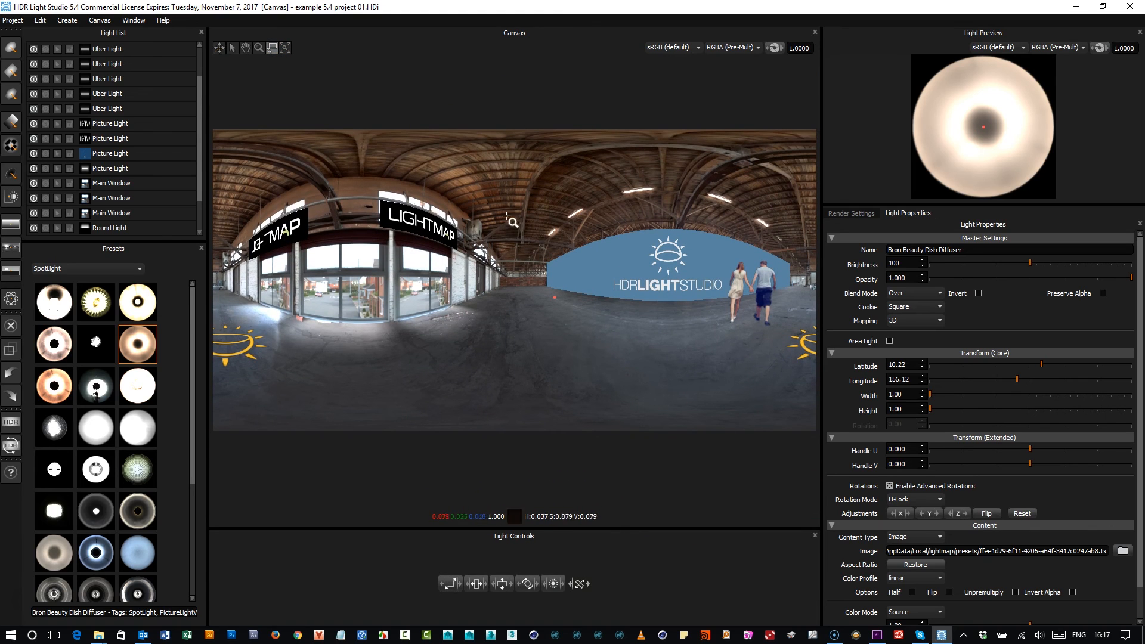
{"action": "left_click_drag", "start_coordinate": [535, 281], "coordinate": [565, 311]}
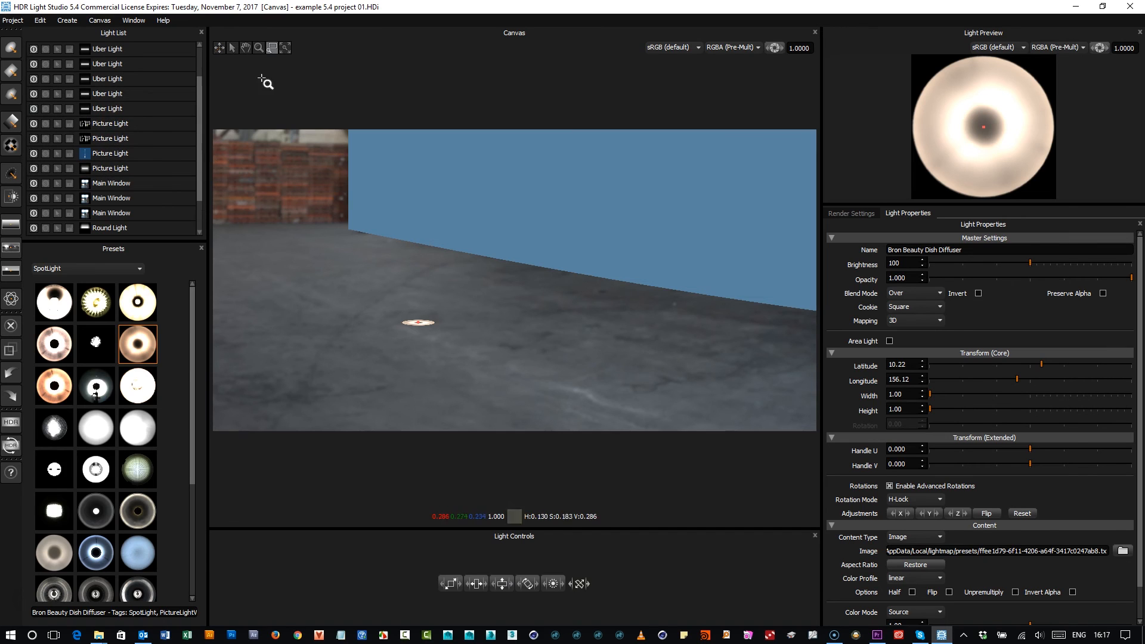
{"action": "left_click", "coordinate": [219, 48]}
{"action": "left_click", "coordinate": [600, 302]}
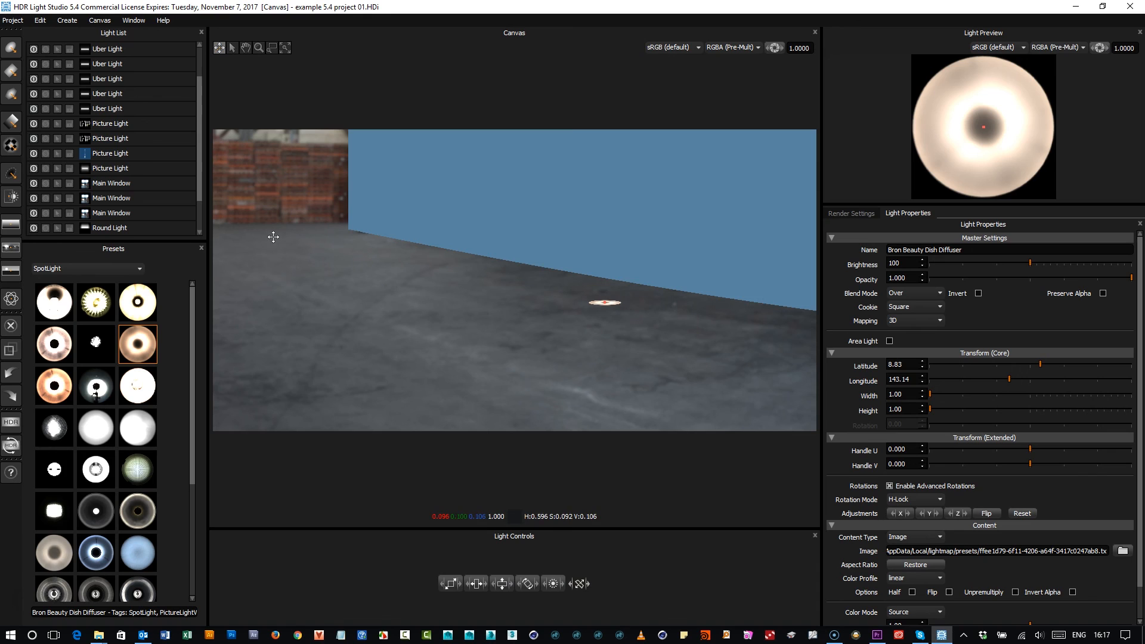
Add a Round Light above the beauty dish at latitude 7.25, longitude 142.48, and make it a half light
{"action": "left_click", "coordinate": [11, 50]}
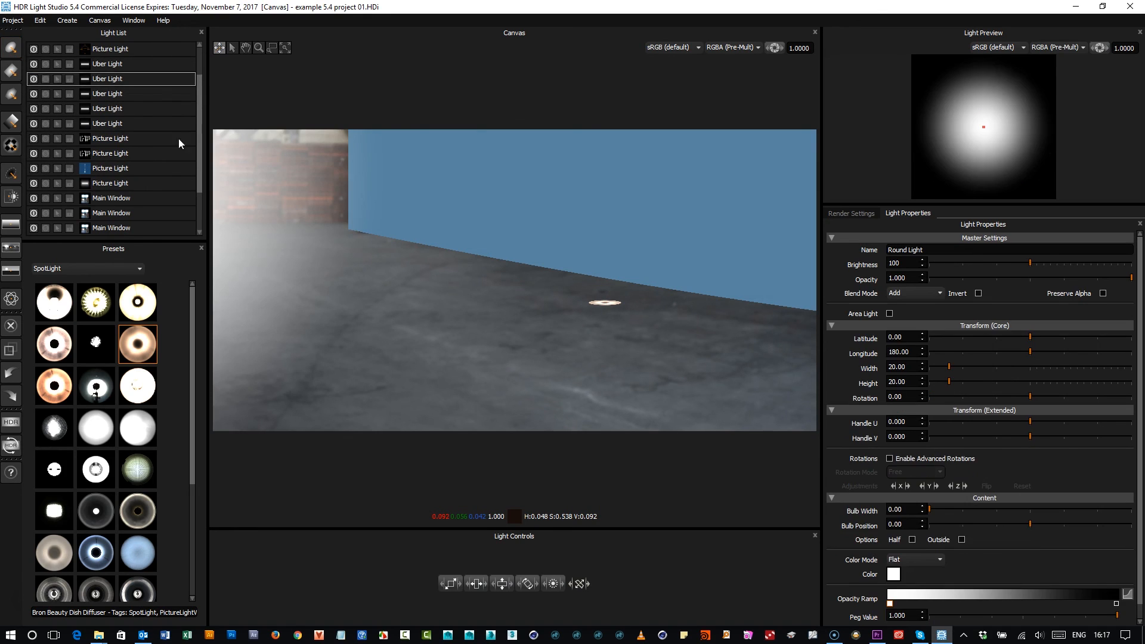
{"action": "left_click", "coordinate": [614, 278]}
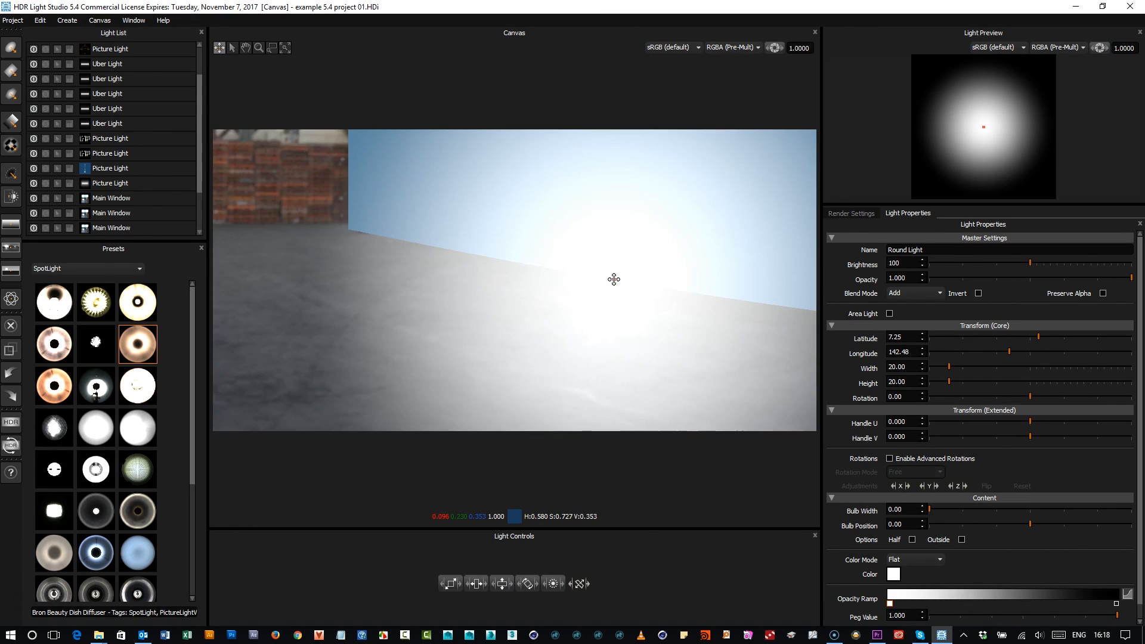
{"action": "left_click", "coordinate": [912, 539]}
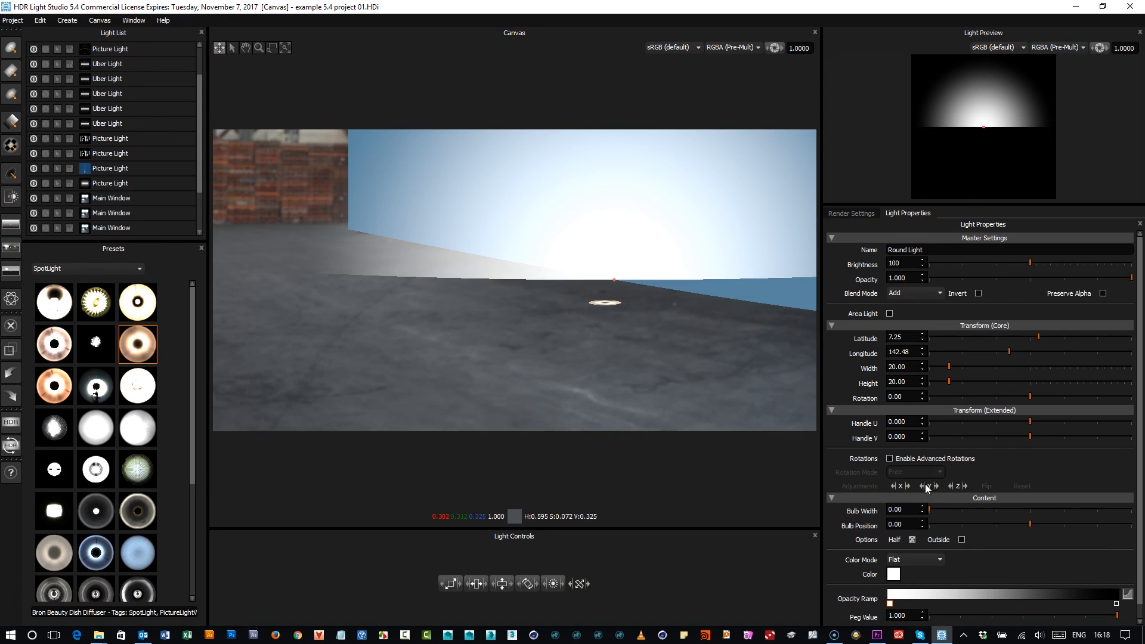
Enable advanced rotations in V-Lock mode for the Round Light and rotate it around local Y to align with the wall
{"action": "left_click", "coordinate": [889, 459]}
{"action": "left_click", "coordinate": [912, 473]}
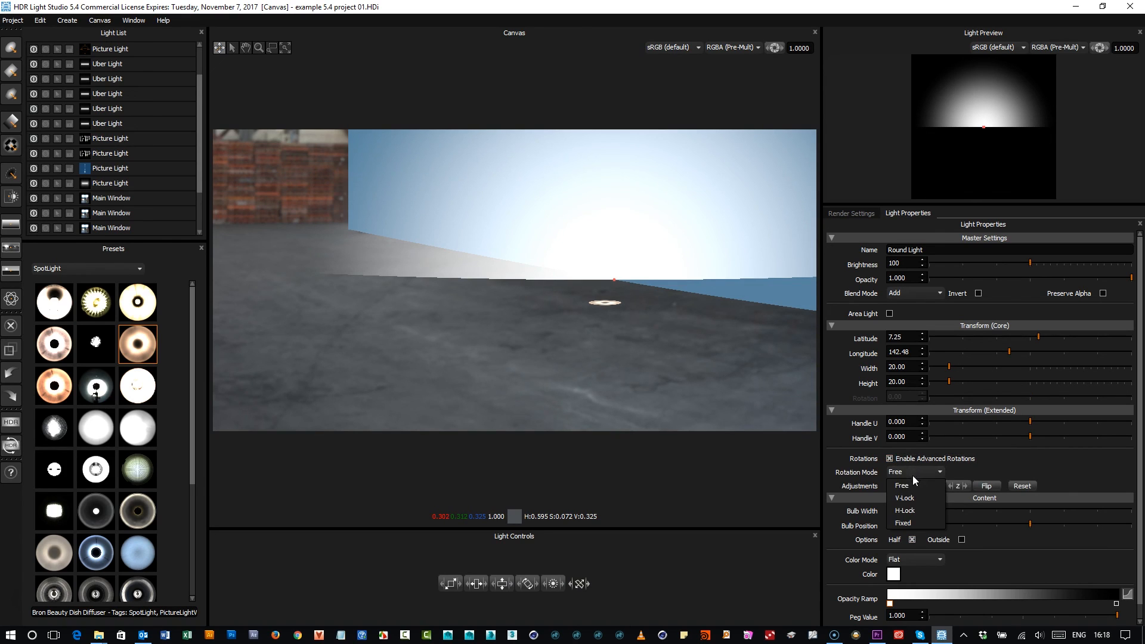
{"action": "left_click", "coordinate": [913, 494]}
{"action": "mouse_move", "coordinate": [927, 487]}
{"action": "left_mouse_down"}
{"action": "mouse_move", "coordinate": [891, 493]}
{"action": "mouse_move", "coordinate": [930, 489]}
{"action": "mouse_move", "coordinate": [906, 492]}
{"action": "mouse_move", "coordinate": [920, 496]}
{"action": "mouse_move", "coordinate": [919, 485]}
{"action": "left_mouse_up"}
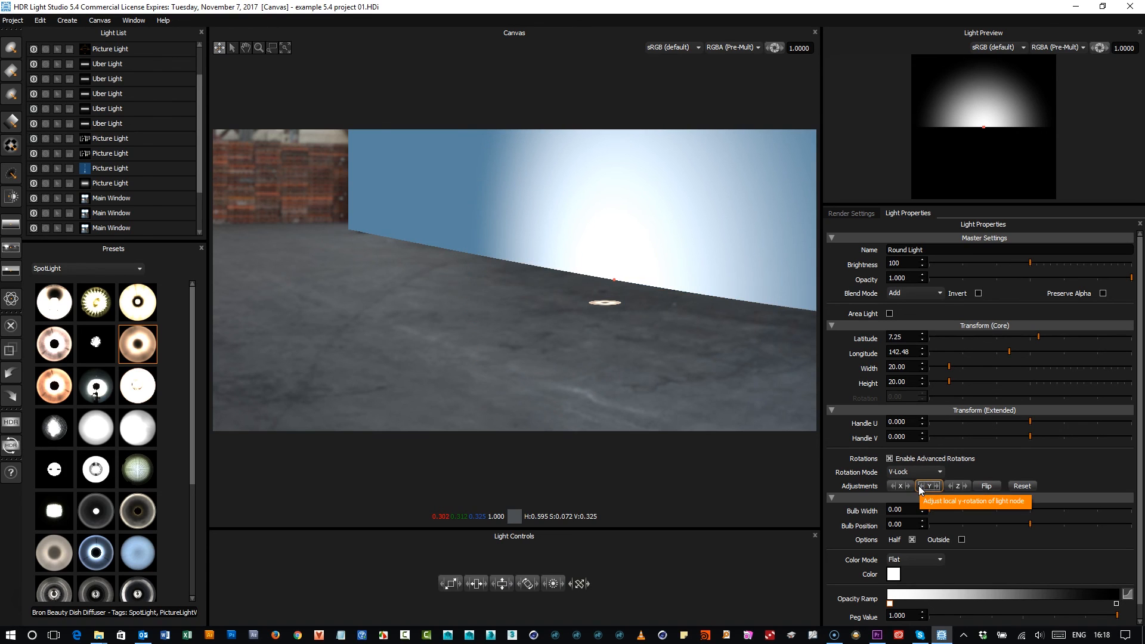
Change the Round Light's blend mode to Amplify and raise its brightness to 234
{"action": "left_click", "coordinate": [285, 47]}
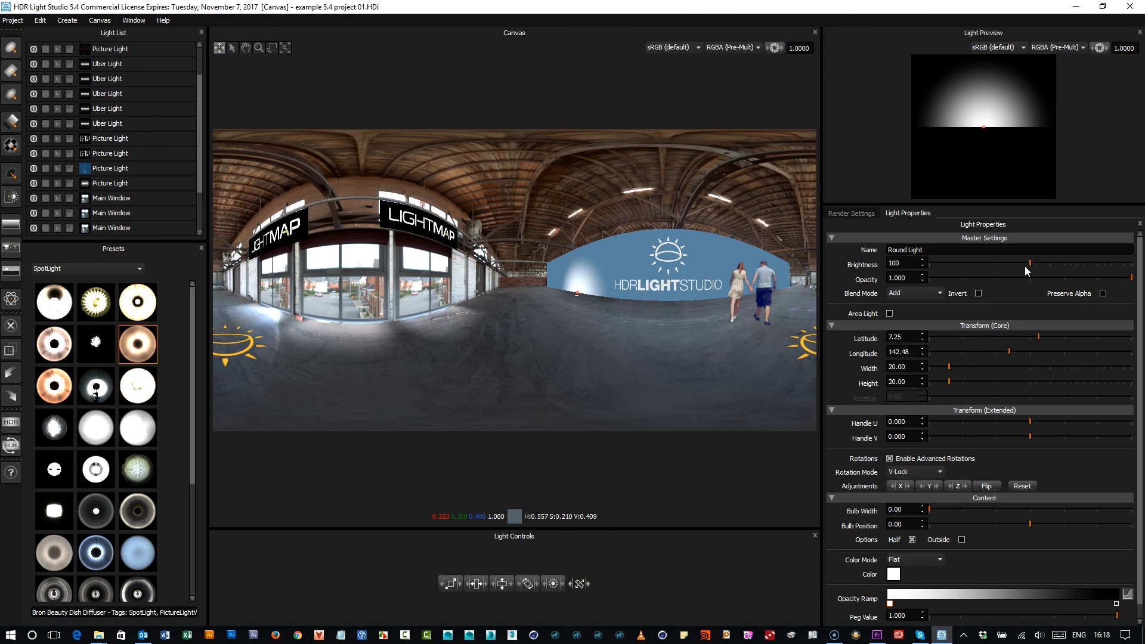
{"action": "left_click", "coordinate": [912, 294]}
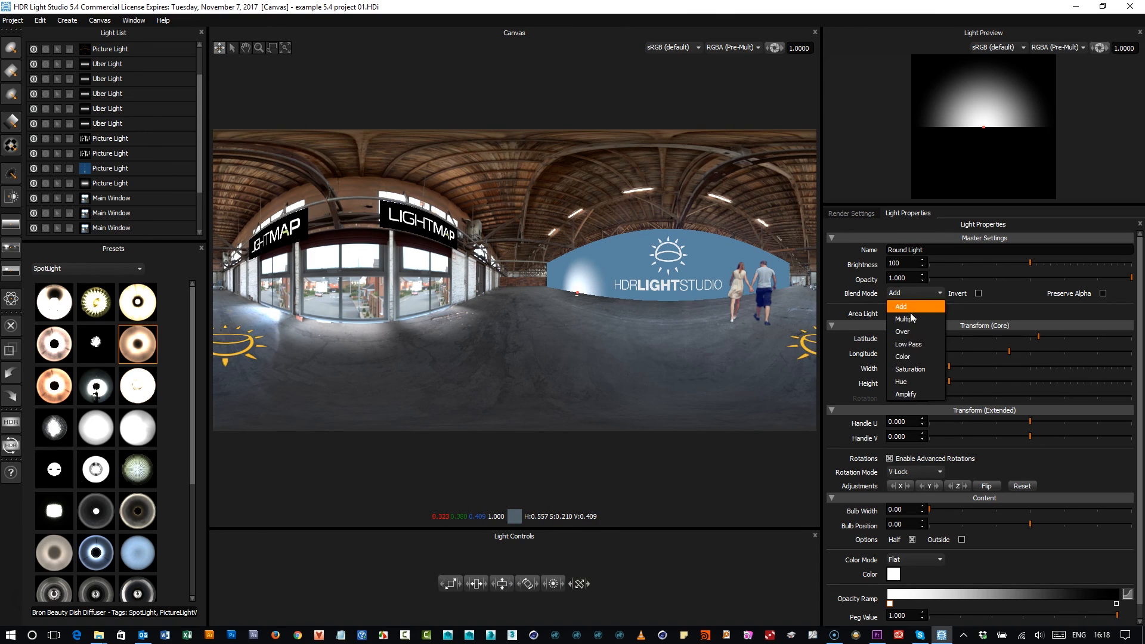
{"action": "left_click", "coordinate": [914, 393]}
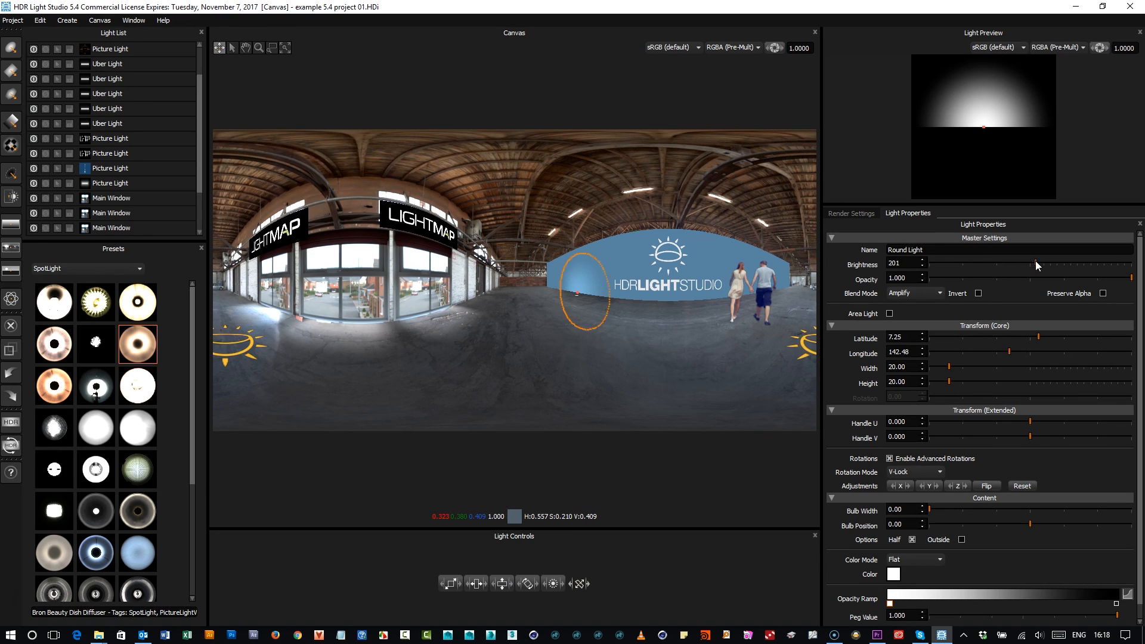
{"action": "left_click_drag", "start_coordinate": [1036, 263], "coordinate": [1037, 262]}
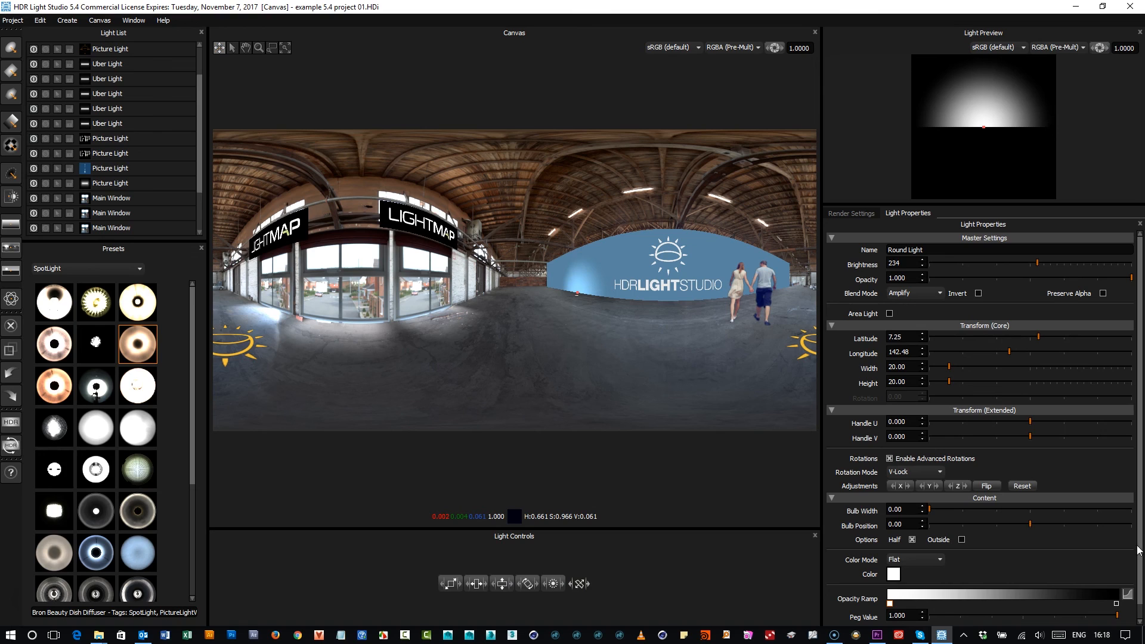
Reshape the Round Light's opacity ramp with three descending points, the last valued 0.200 at location 0.744, and apply logarithmic falloff
{"action": "left_click_drag", "start_coordinate": [1140, 560], "coordinate": [1141, 584]}
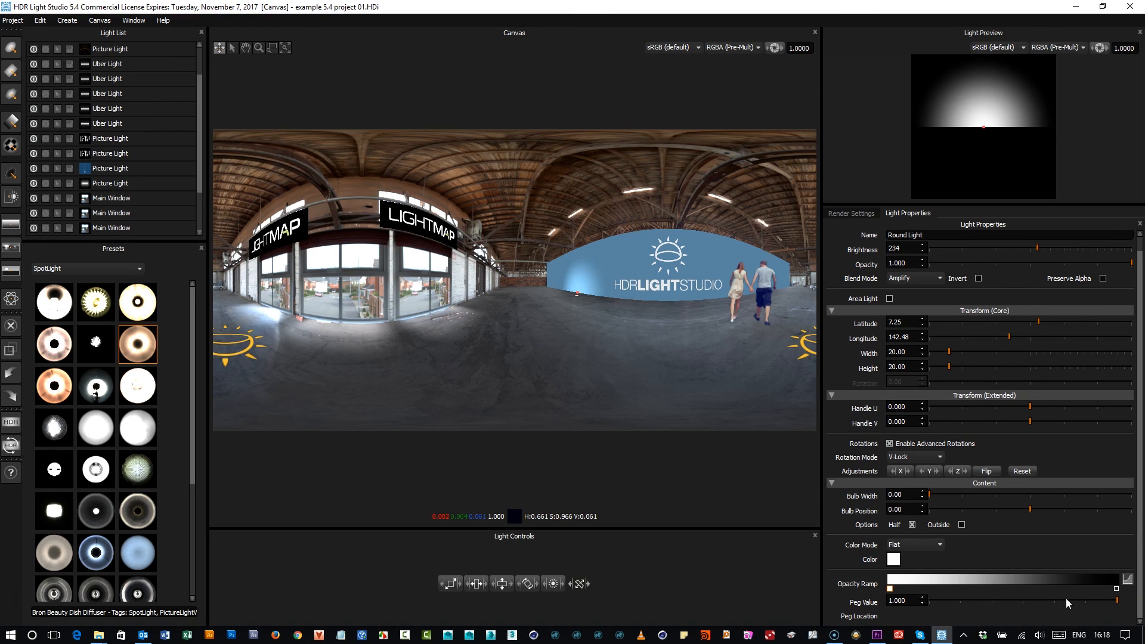
{"action": "left_click", "coordinate": [1127, 578]}
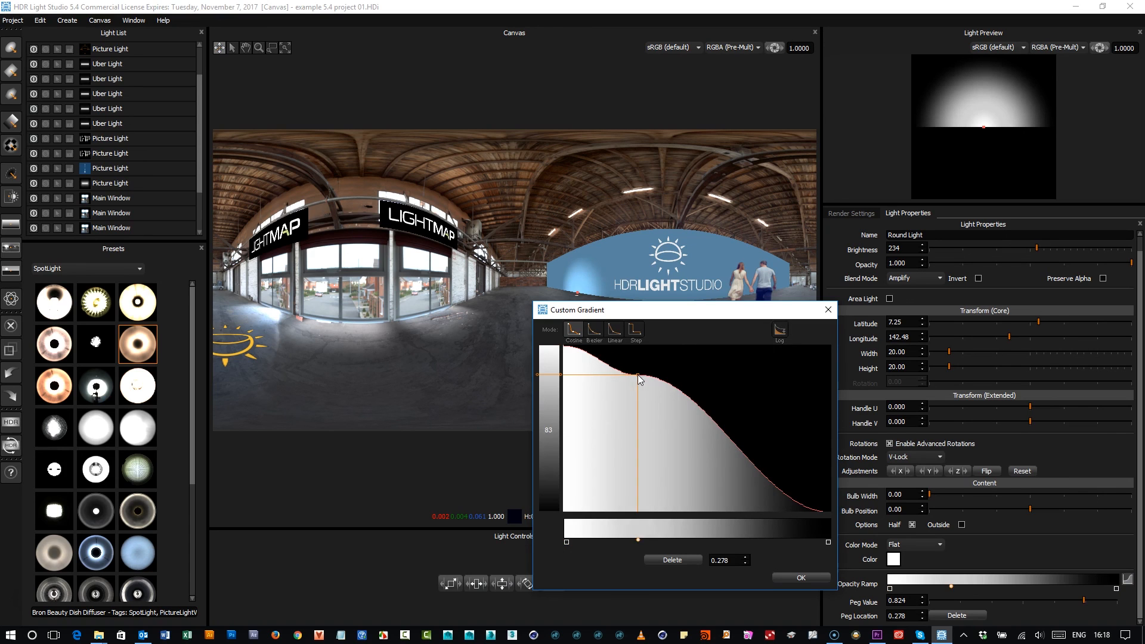
{"action": "left_click", "coordinate": [637, 381]}
{"action": "left_click", "coordinate": [703, 422]}
{"action": "left_click_drag", "start_coordinate": [703, 421], "coordinate": [703, 429]}
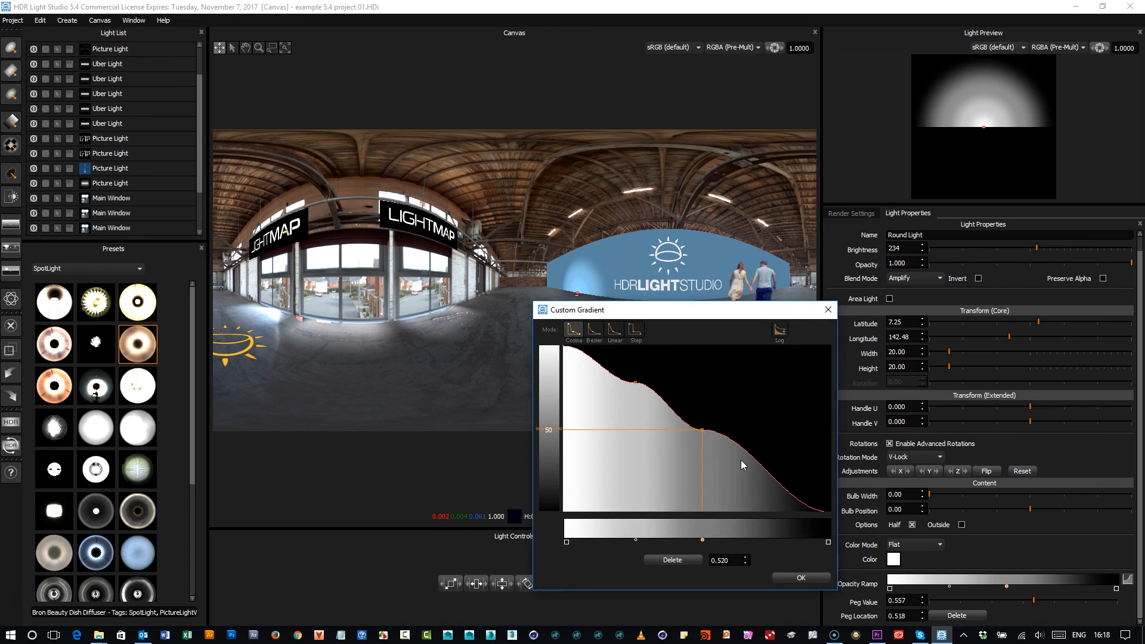
{"action": "left_click_drag", "start_coordinate": [760, 465], "coordinate": [765, 481]}
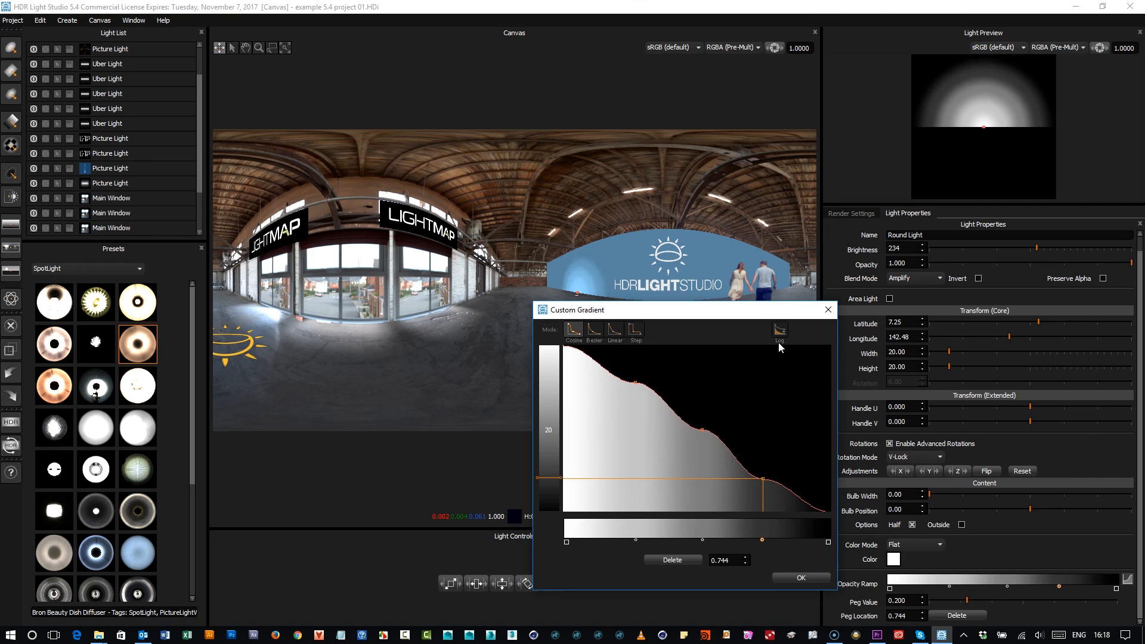
{"action": "left_click", "coordinate": [797, 577]}
Raise the Round Light's brightness to 458 and inspect its glow on the blue wall up close
{"action": "left_click", "coordinate": [1051, 249]}
{"action": "left_click", "coordinate": [259, 47]}
{"action": "left_click_drag", "start_coordinate": [495, 231], "coordinate": [646, 379]}
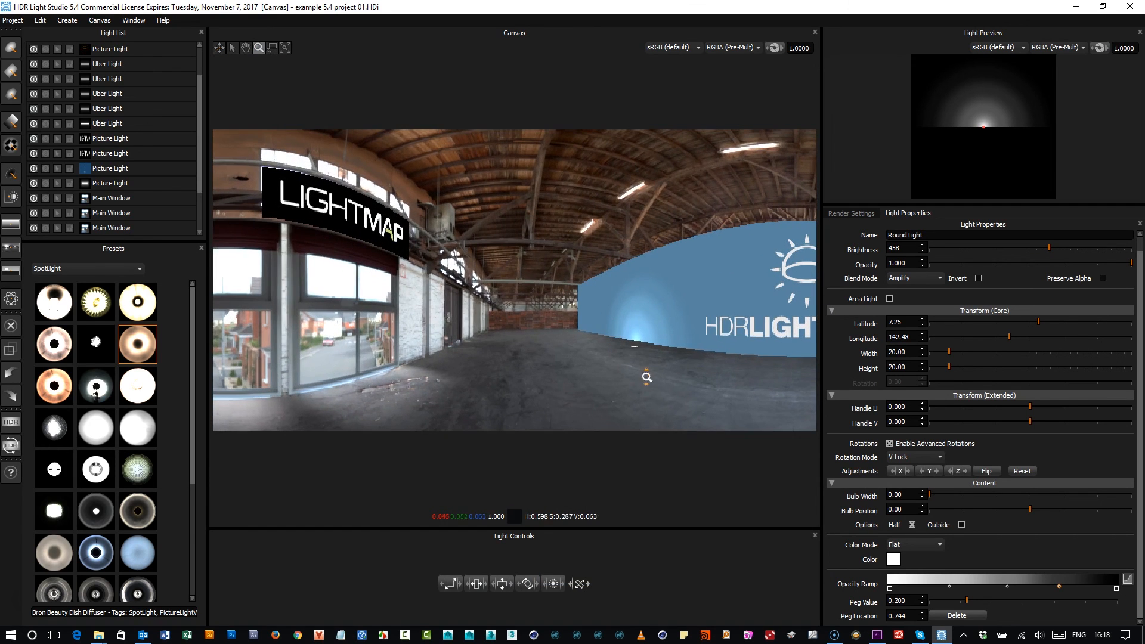
{"action": "left_click", "coordinate": [272, 47]}
{"action": "left_click_drag", "start_coordinate": [542, 258], "coordinate": [815, 395]}
{"action": "left_click_drag", "start_coordinate": [663, 394], "coordinate": [663, 395]}
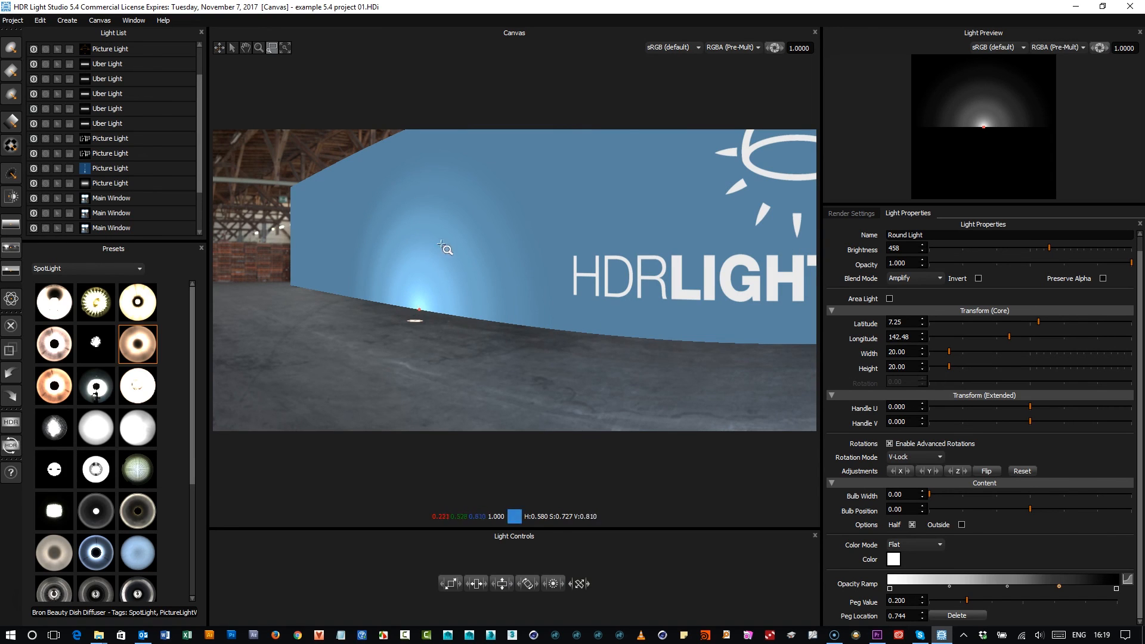
{"action": "left_click", "coordinate": [285, 47]}
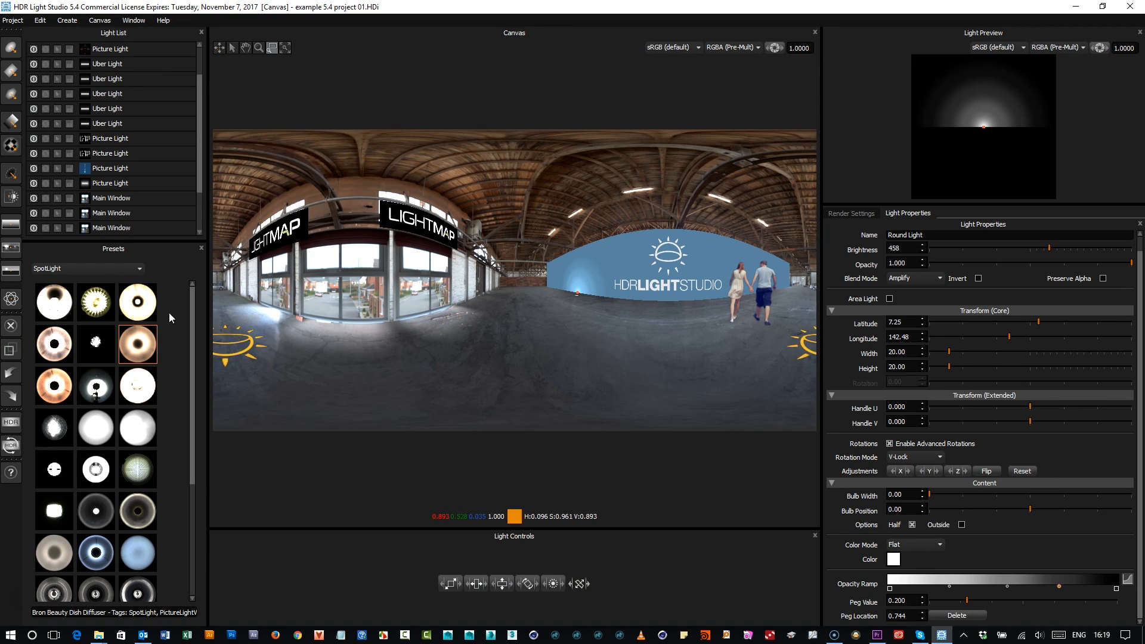
Add the Medium Softbox Diffused preset from the NewIn5.4 category and place it at latitude -3.91, longitude 178.22
{"action": "left_click", "coordinate": [75, 271]}
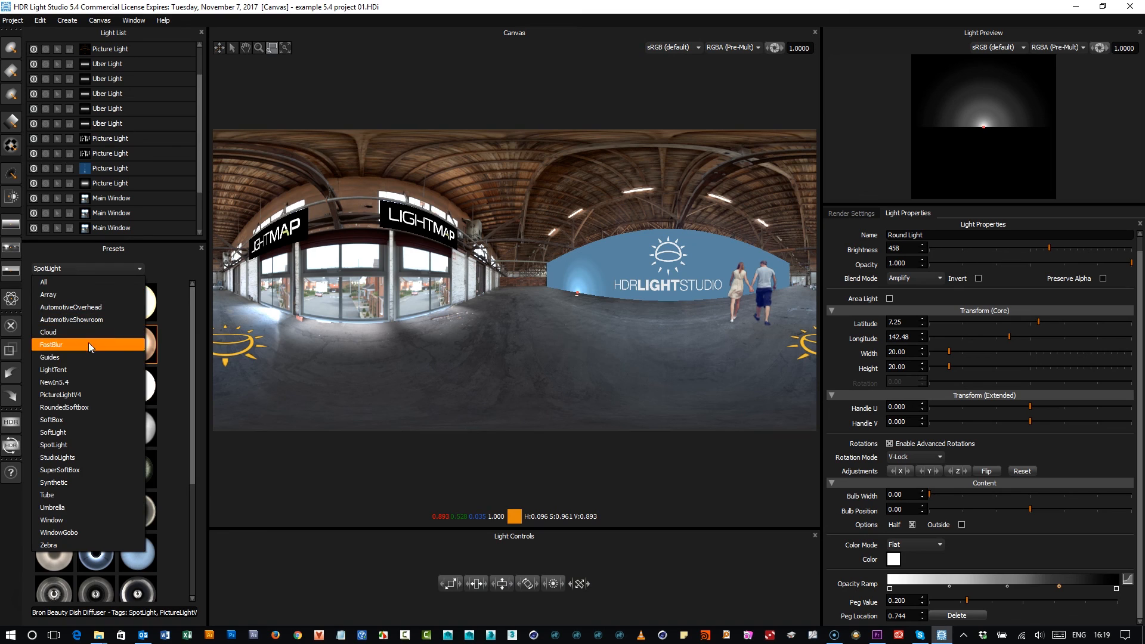
{"action": "left_click", "coordinate": [83, 382]}
{"action": "left_click_drag", "start_coordinate": [138, 428], "coordinate": [546, 227]}
{"action": "left_click", "coordinate": [220, 48]}
{"action": "left_click_drag", "start_coordinate": [509, 152], "coordinate": [517, 276]}
Try rotating the softbox to -57.88, reset its rotation to 0.00, and turn the light off
{"action": "left_click_drag", "start_coordinate": [1030, 409], "coordinate": [998, 409]}
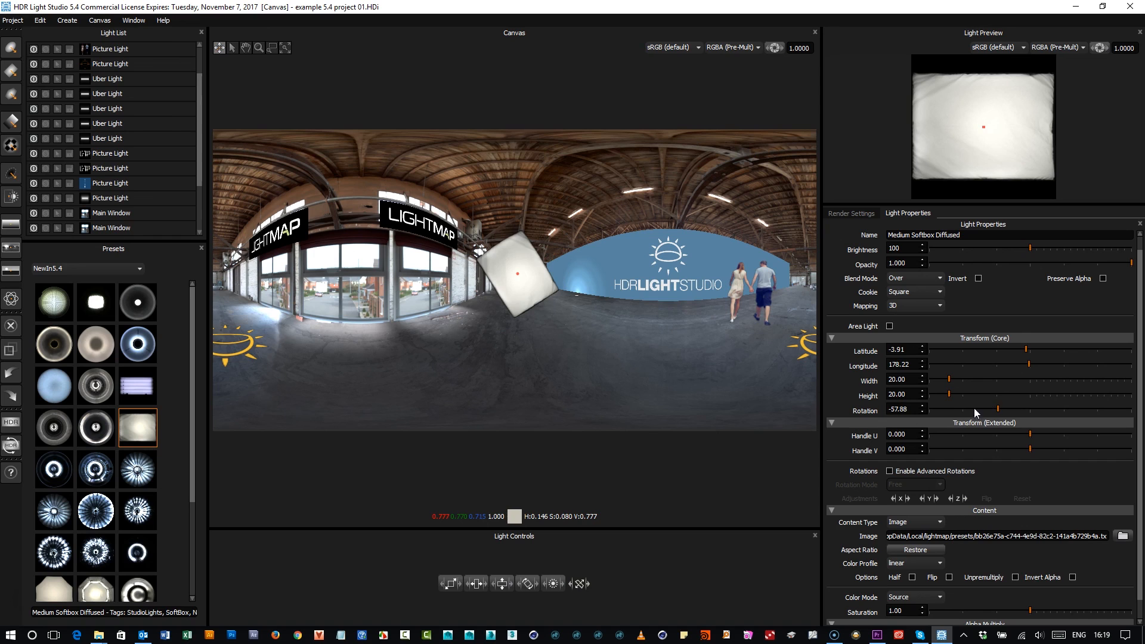
{"action": "double_click", "coordinate": [866, 410]}
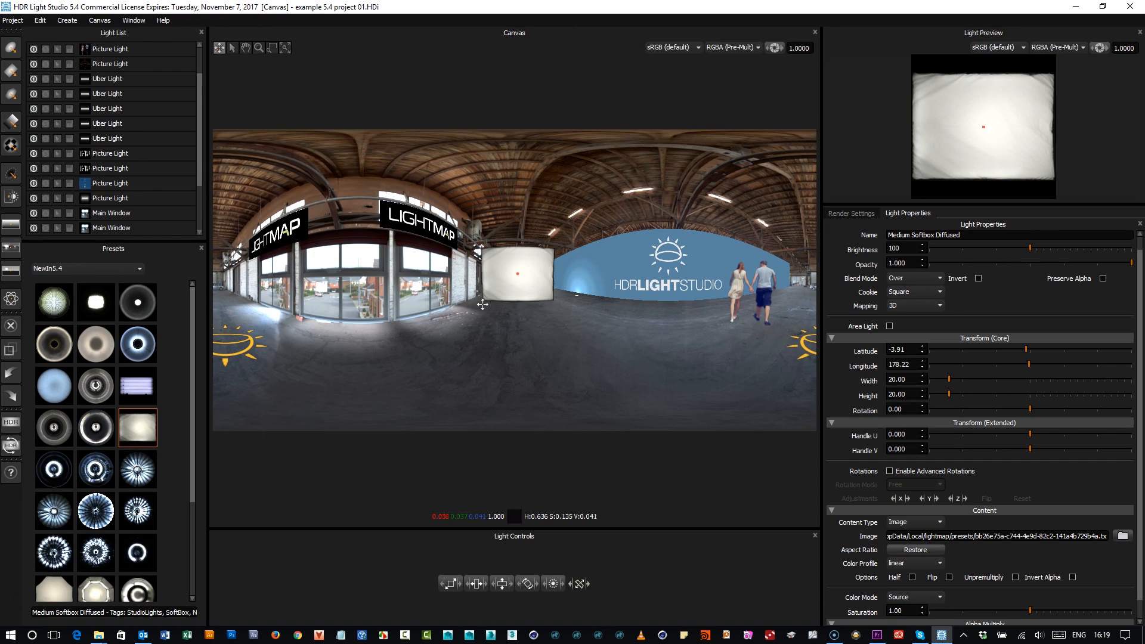
{"action": "scroll", "coordinate": [201, 58], "scroll_direction": "up", "scroll_amount": 1}
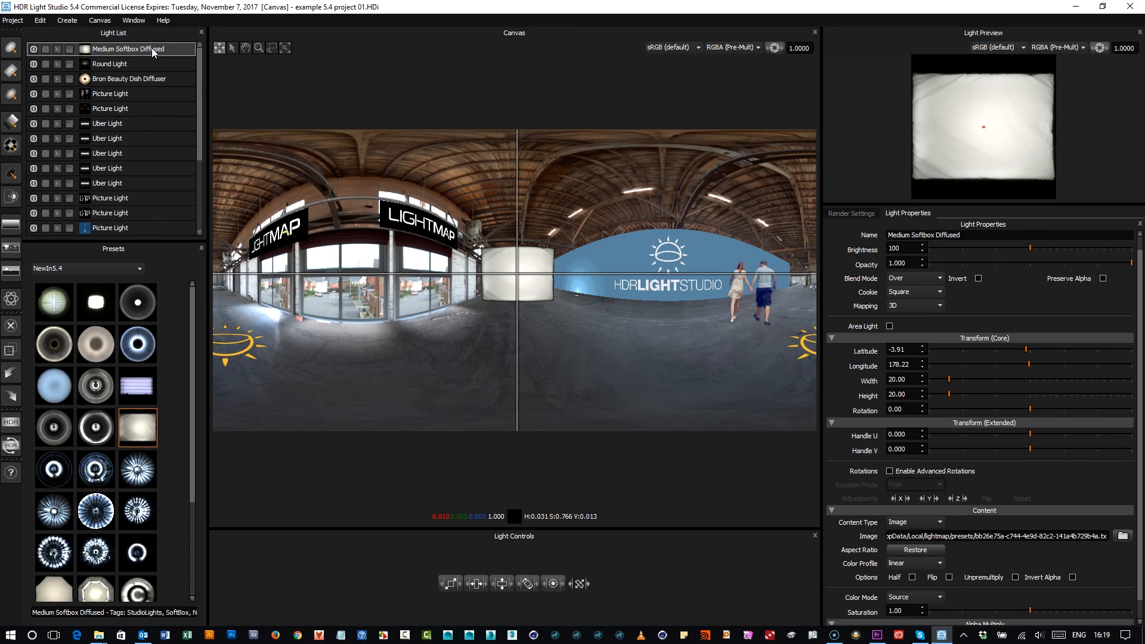
{"action": "left_click", "coordinate": [33, 49]}
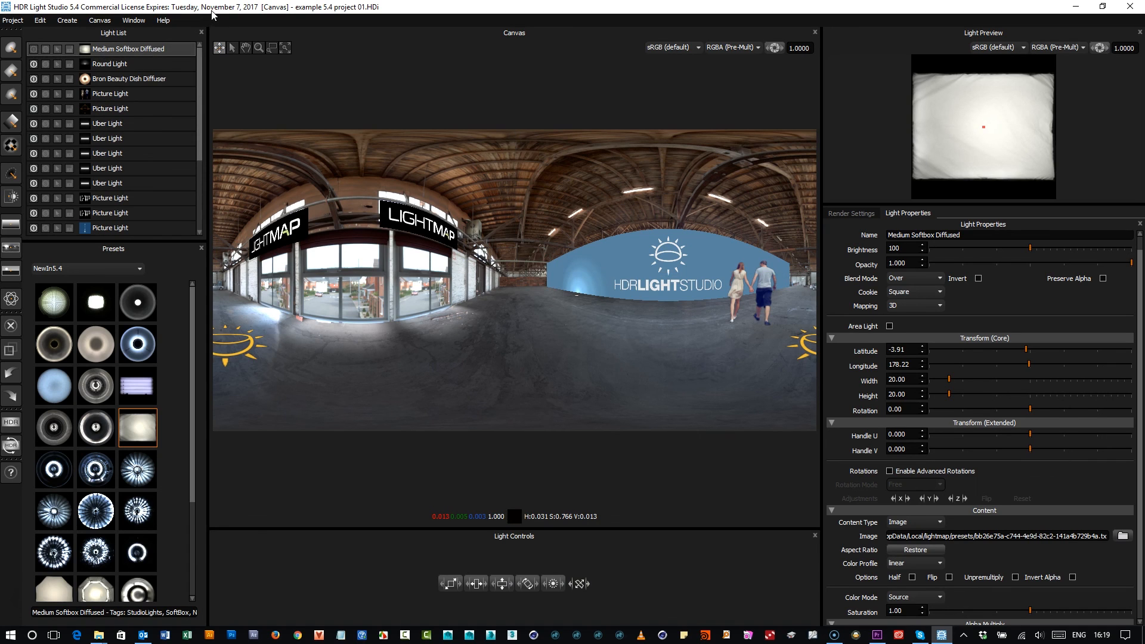